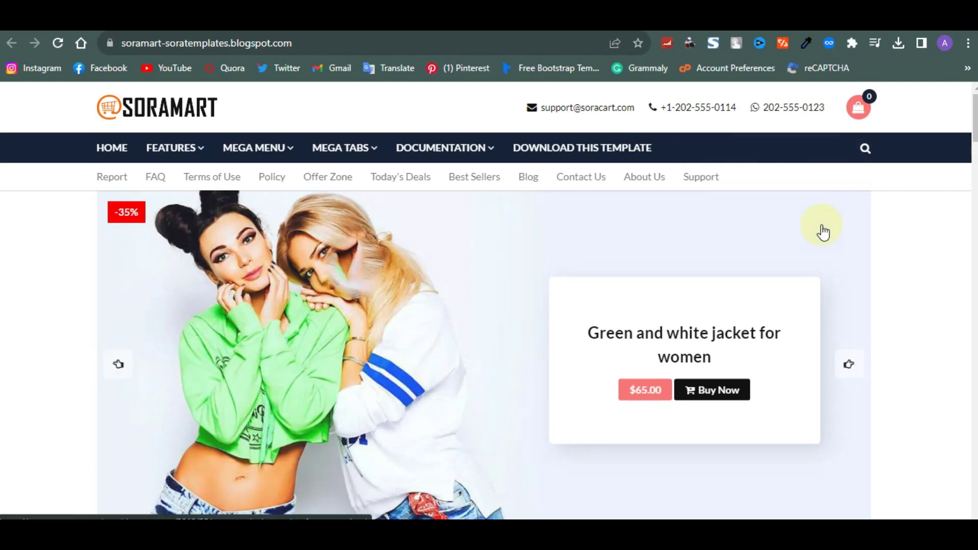
Browse the Soramart homepage's product sections, returning to Best Products For Wife
scroll(823, 232, "down", 10)
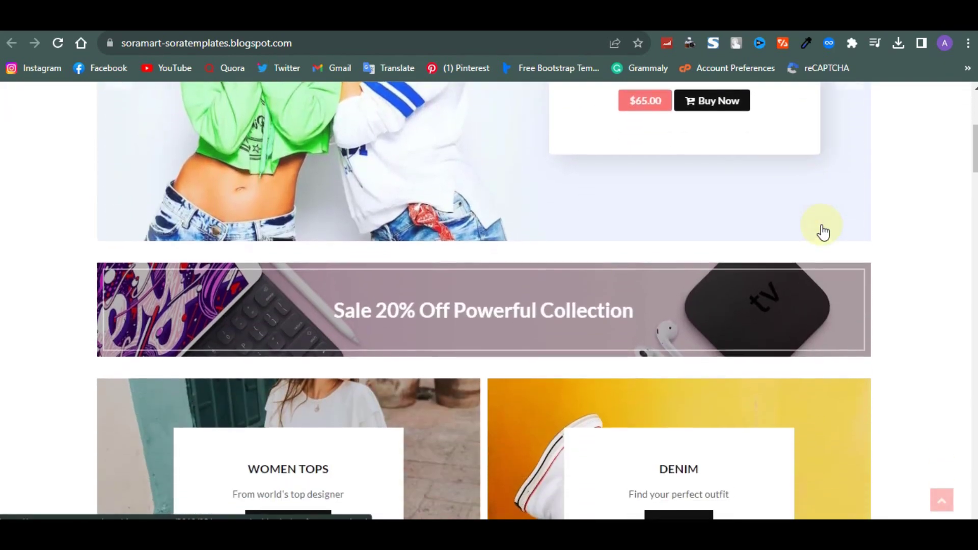
scroll(823, 232, "down", 15)
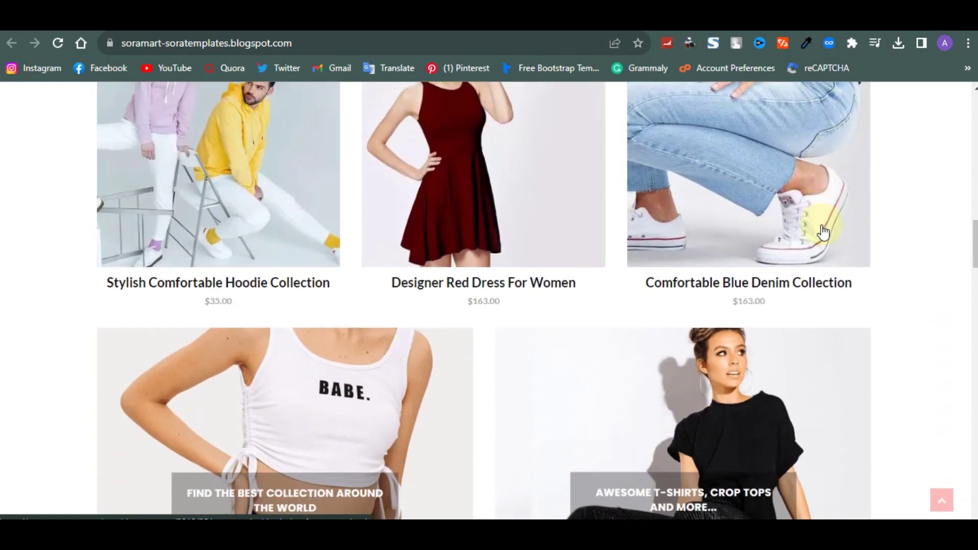
scroll(823, 232, "down", 3)
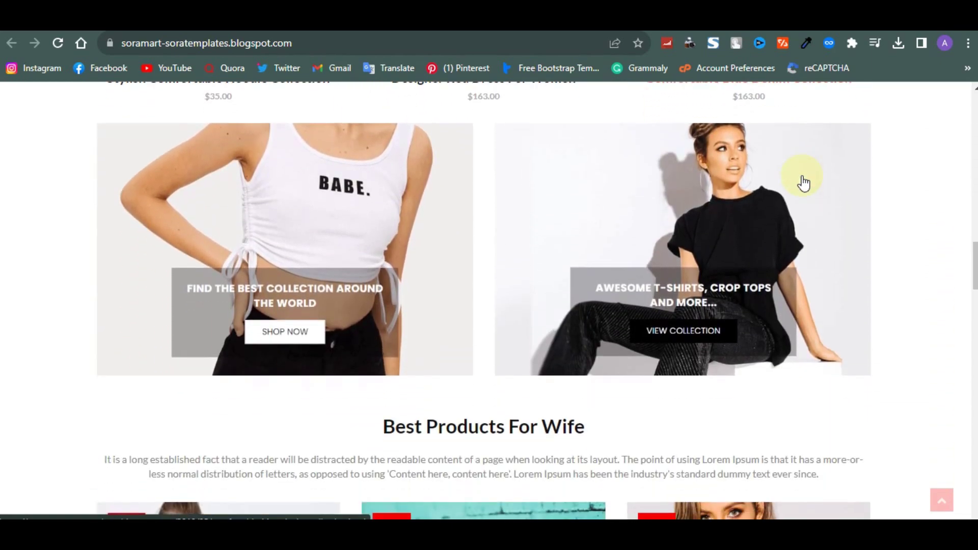
scroll(804, 182, "down", 7)
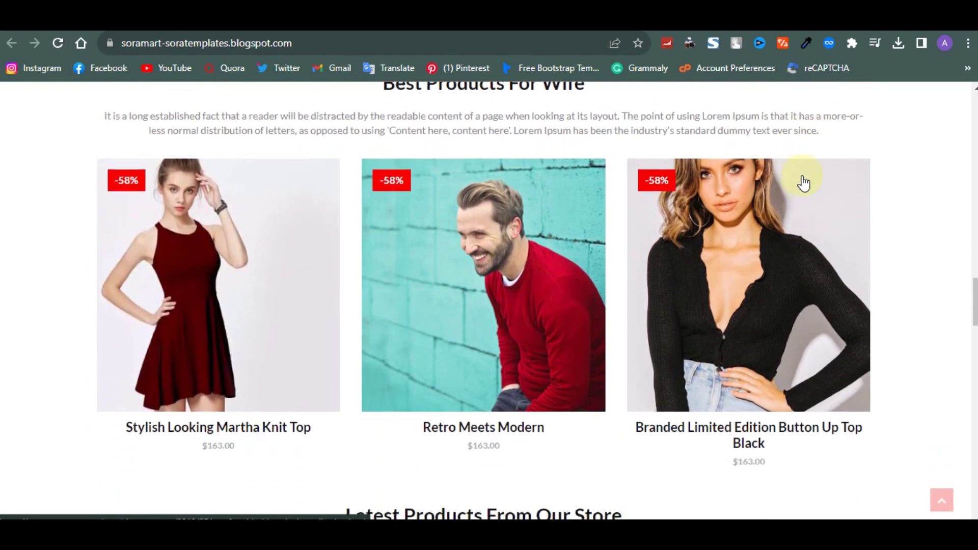
scroll(804, 182, "down", 3)
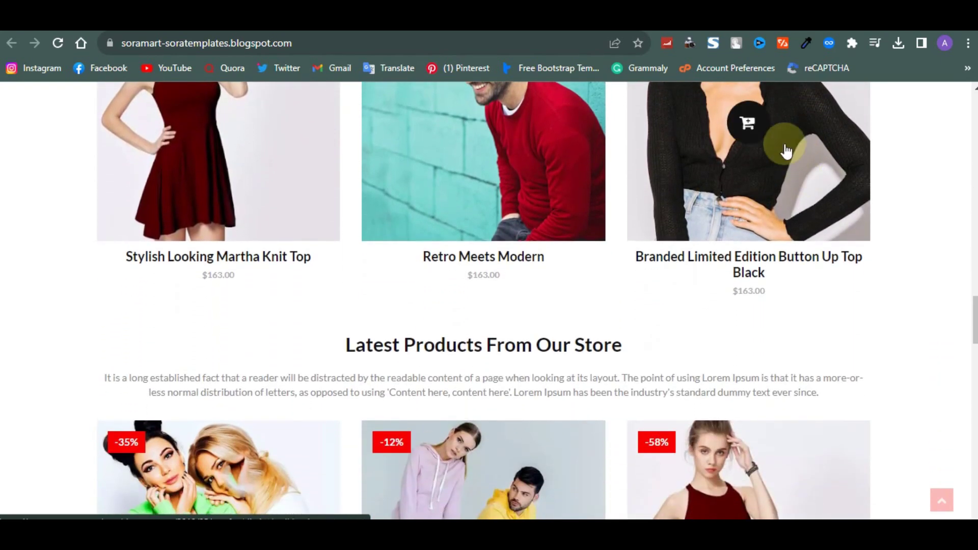
scroll(787, 151, "down", 1)
scroll(784, 149, "up", 2)
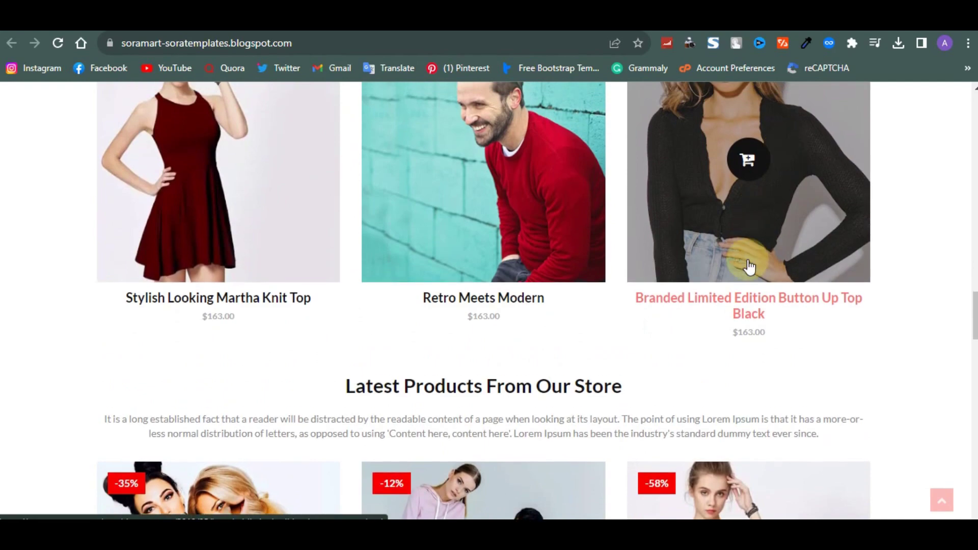
scroll(749, 266, "down", 5)
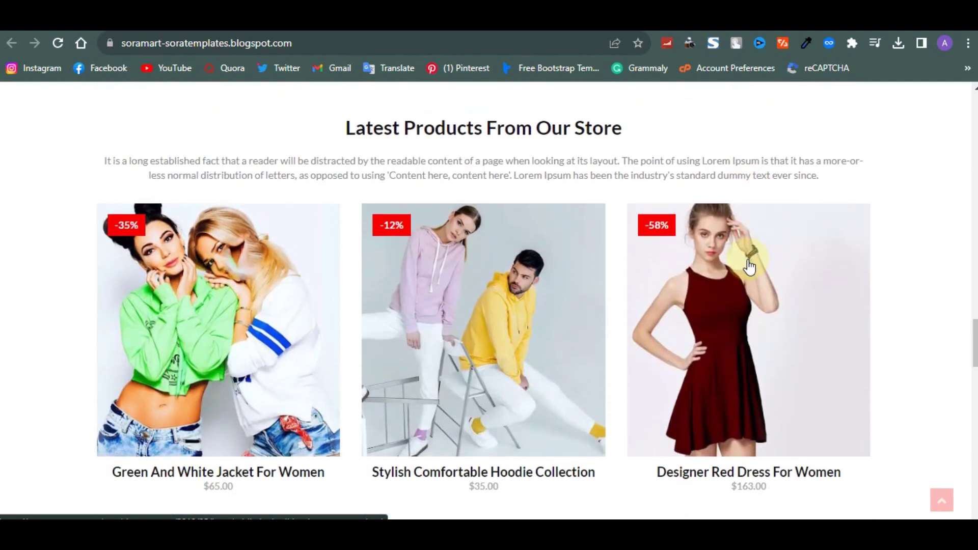
scroll(739, 255, "down", 10)
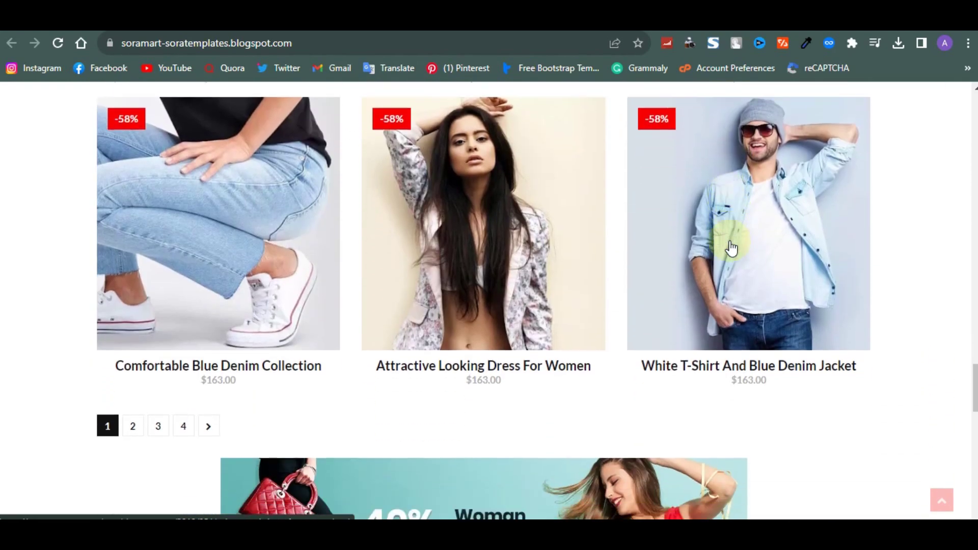
scroll(731, 248, "down", 12)
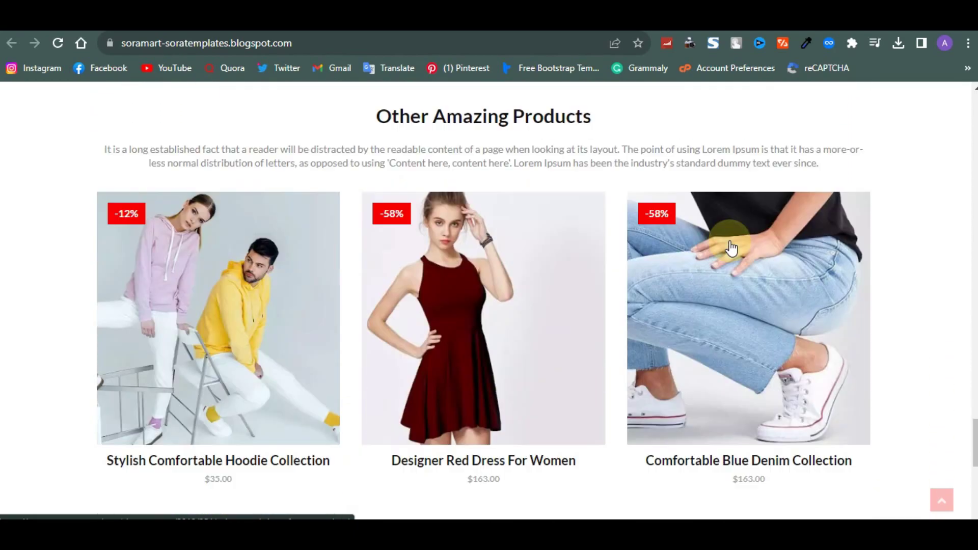
scroll(731, 249, "down", 4)
scroll(731, 248, "up", 12)
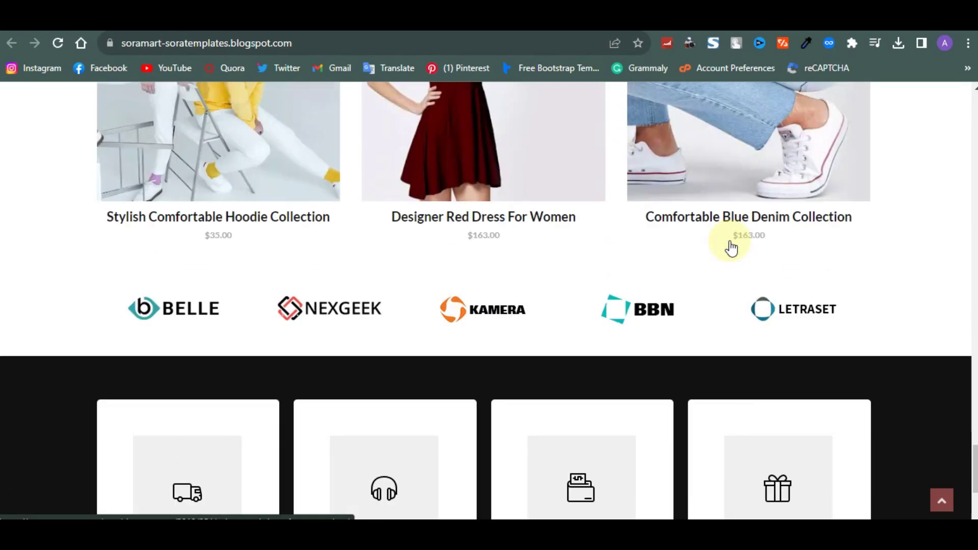
scroll(732, 248, "up", 15)
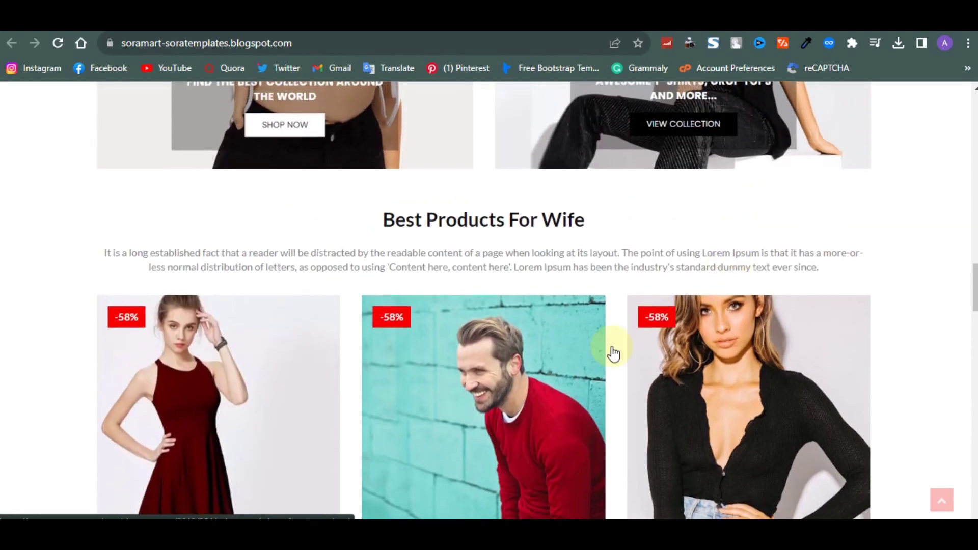
scroll(596, 372, "up", 1)
scroll(576, 387, "down", 5)
Open the Retro Meets Modern product, dismiss the SoraTemplates popup, and browse its page
left_click(529, 275)
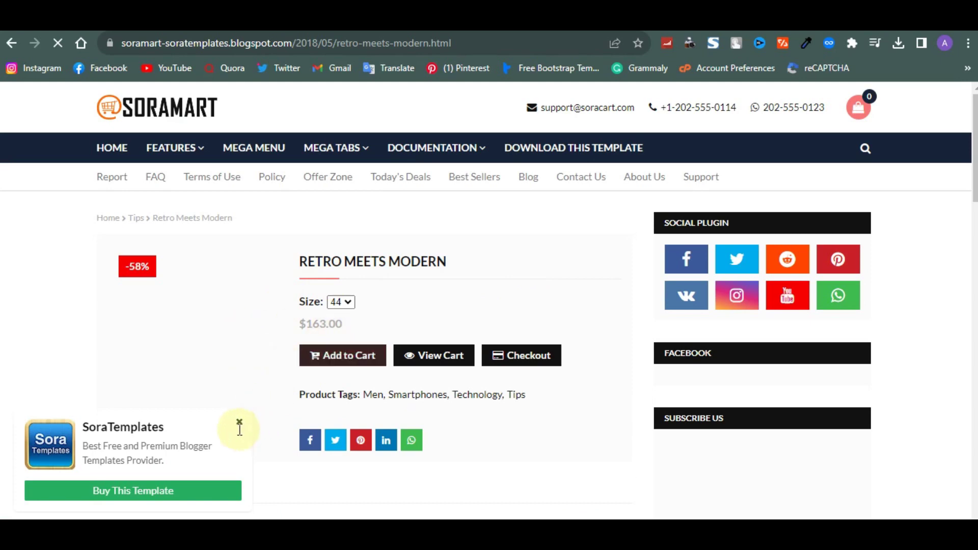
left_click(237, 426)
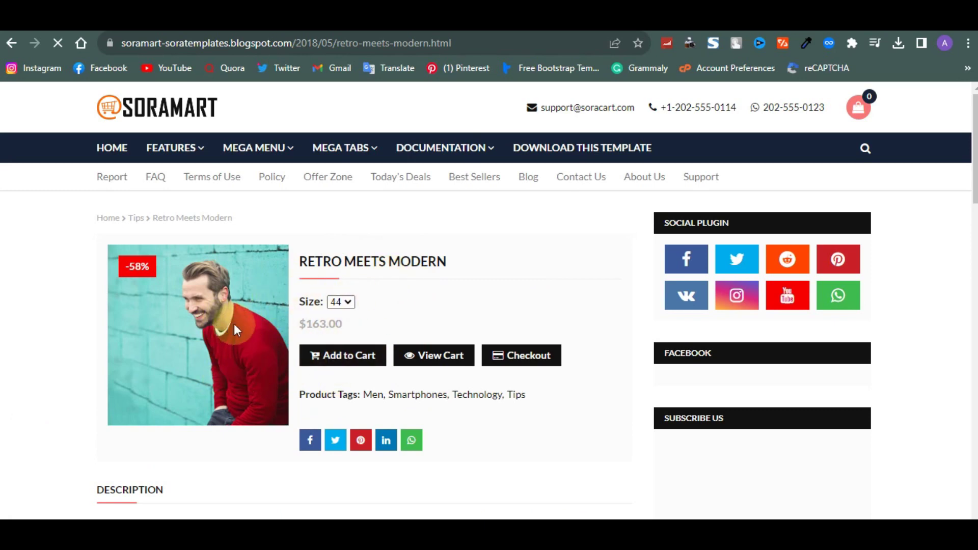
scroll(365, 343, "down", 1)
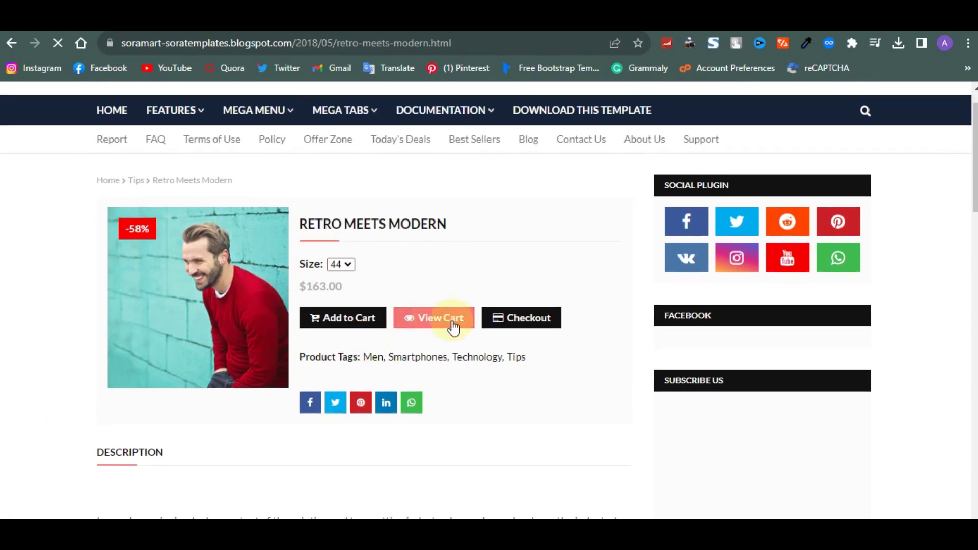
scroll(402, 380, "down", 3)
scroll(402, 380, "down", 8)
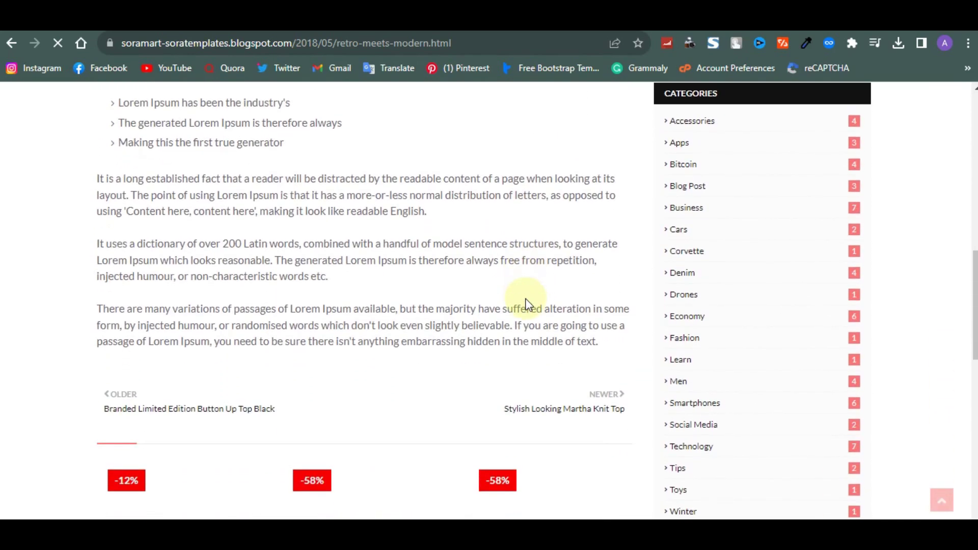
scroll(526, 304, "down", 6)
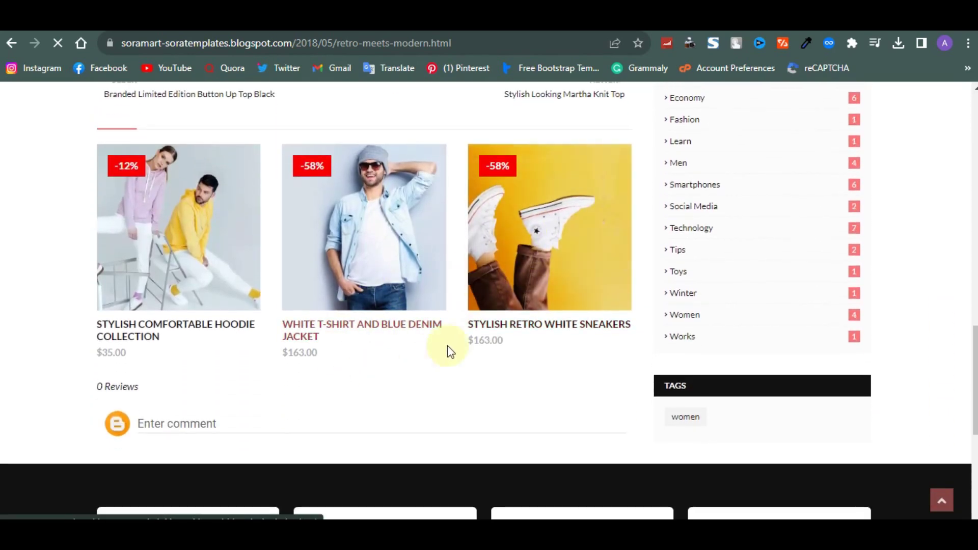
scroll(448, 335, "up", 10)
scroll(453, 335, "up", 7)
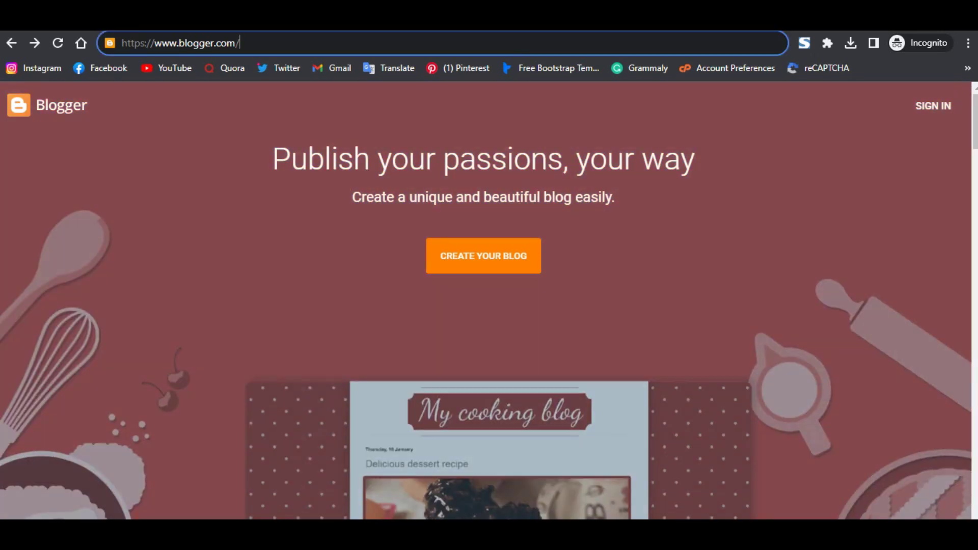
key("ctrl+t")
type("g")
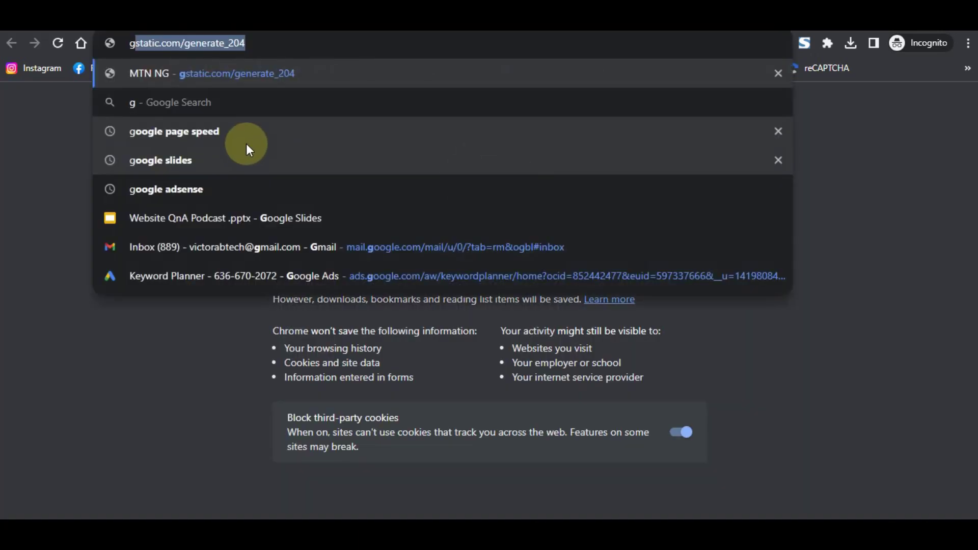
type("mail cr")
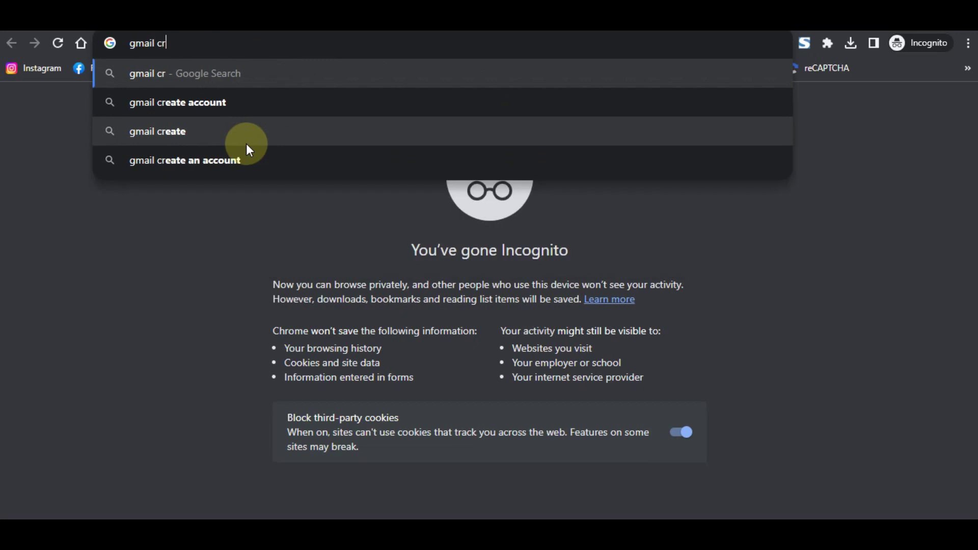
type("eation")
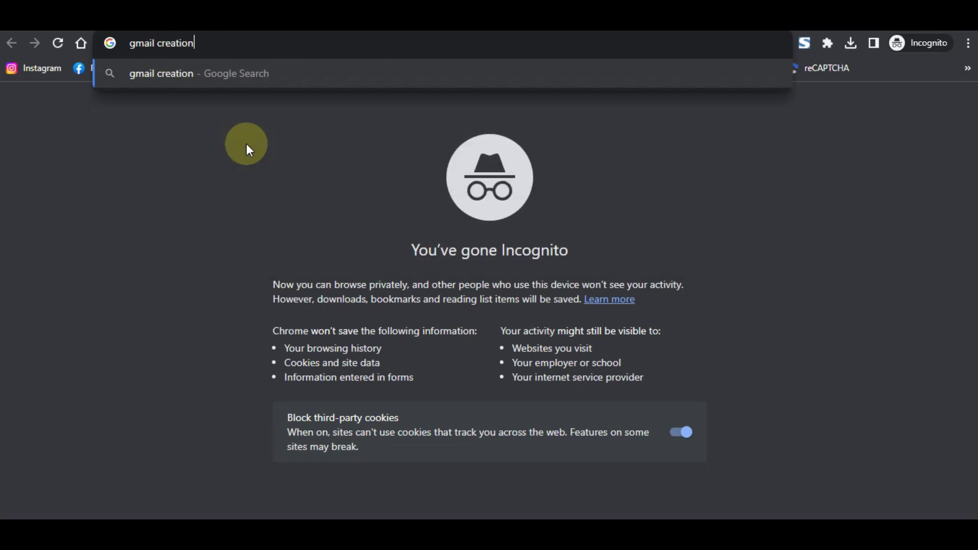
key("Return")
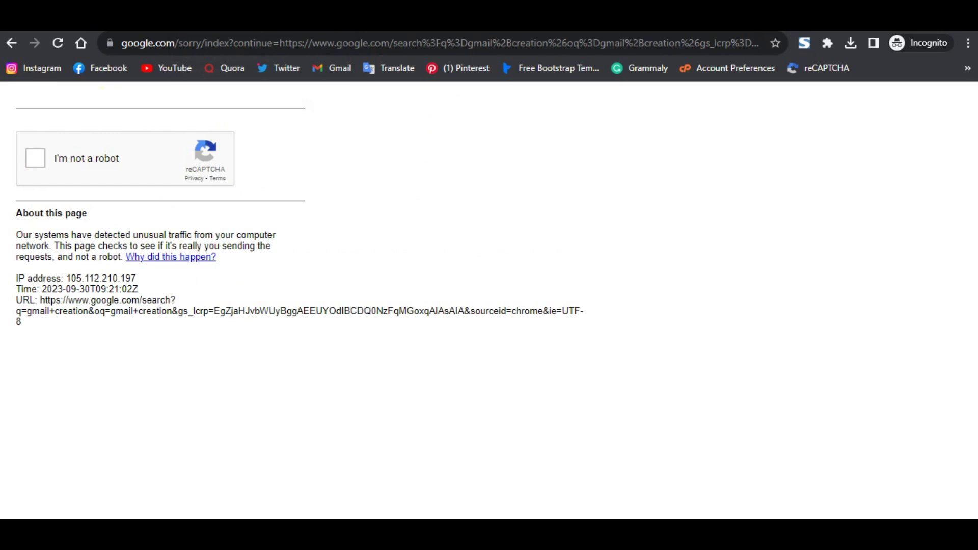
key("alt+Left")
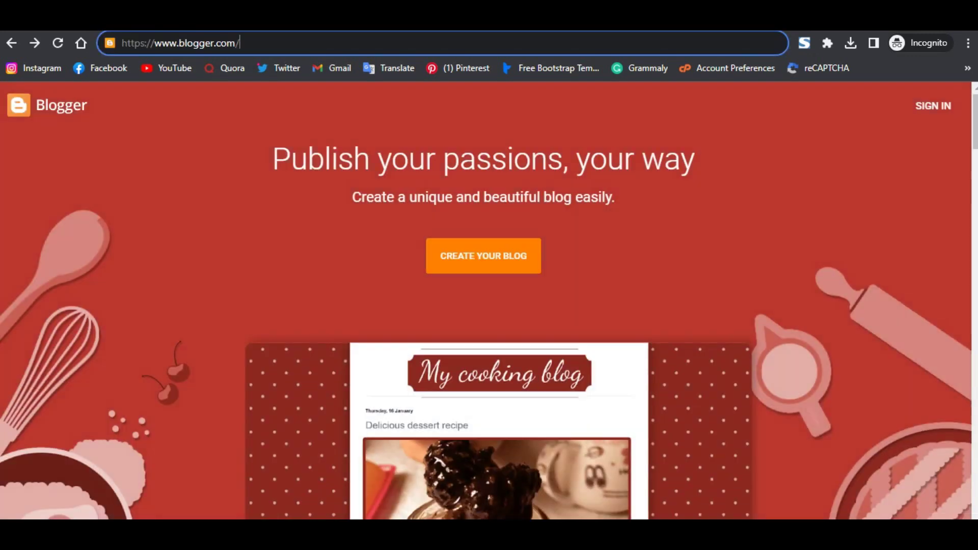
Start creating a blog and look at the Google account creation options
left_click(513, 257)
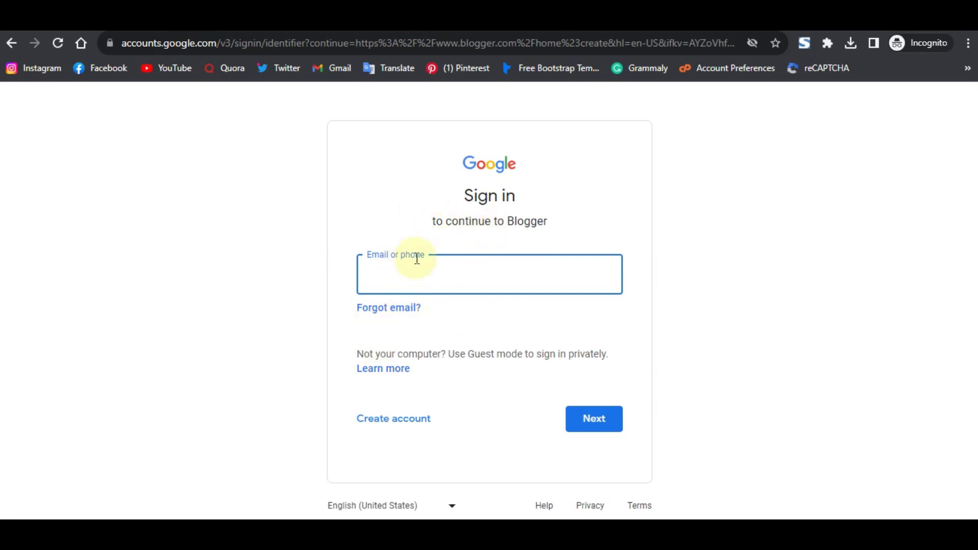
left_click(388, 428)
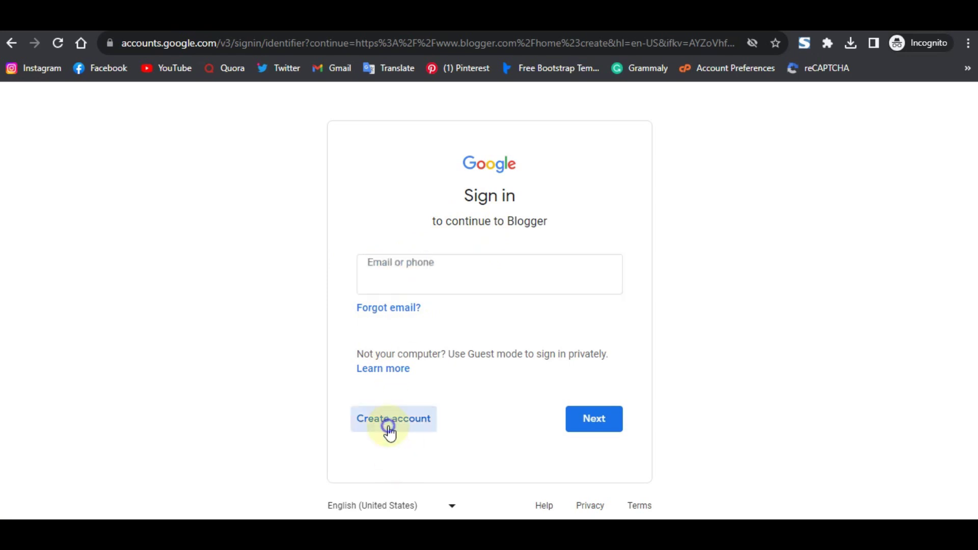
right_click(389, 428)
left_click(377, 430)
left_click(377, 431)
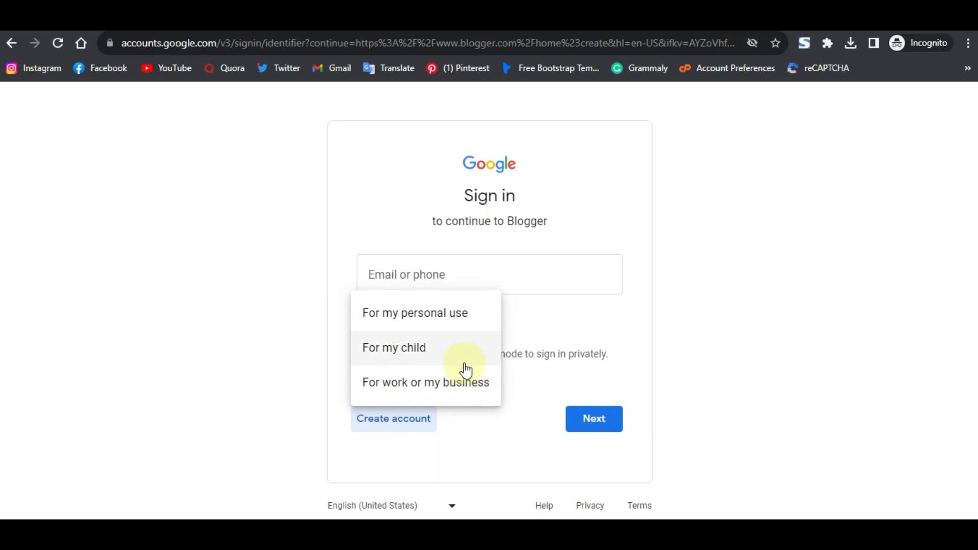
Sign in to Google with the saved account e-mail
left_click(547, 283)
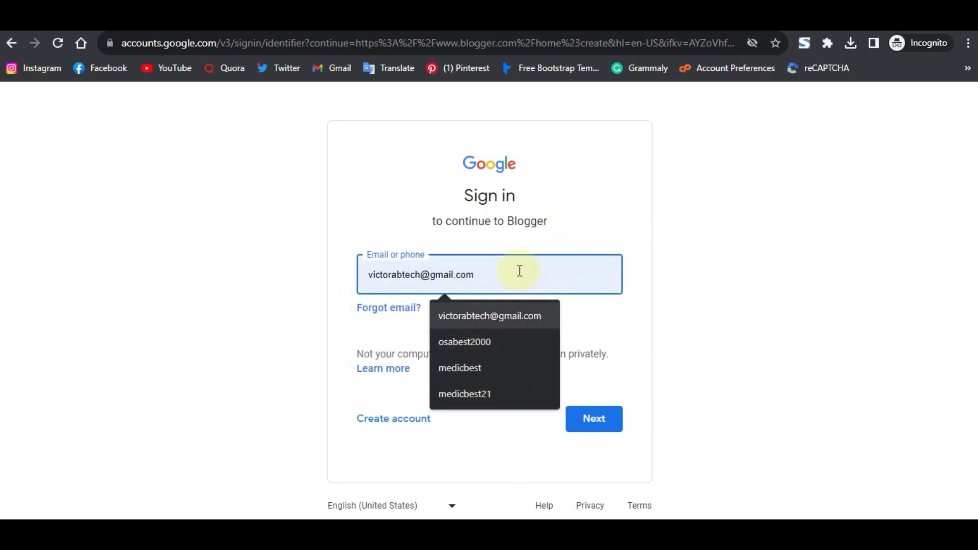
left_click(520, 314)
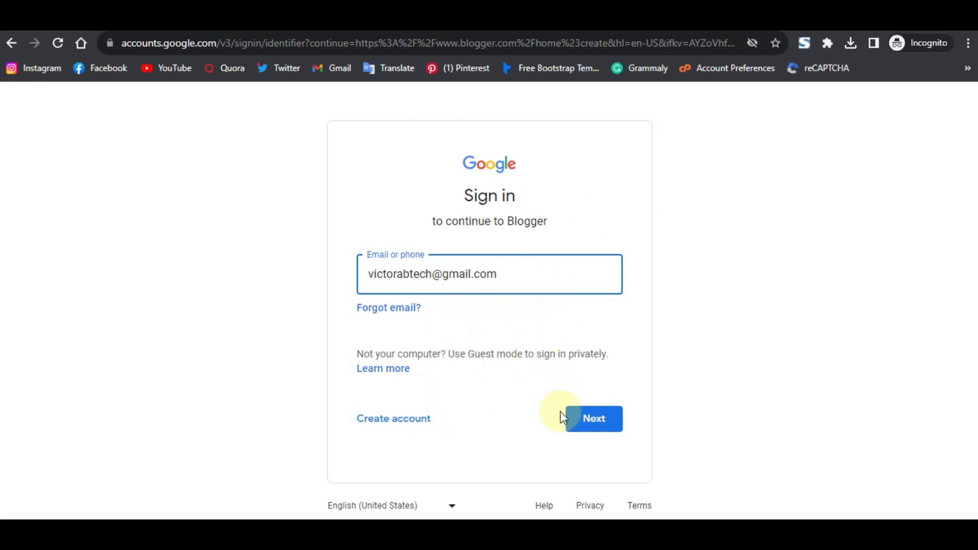
left_click(583, 422)
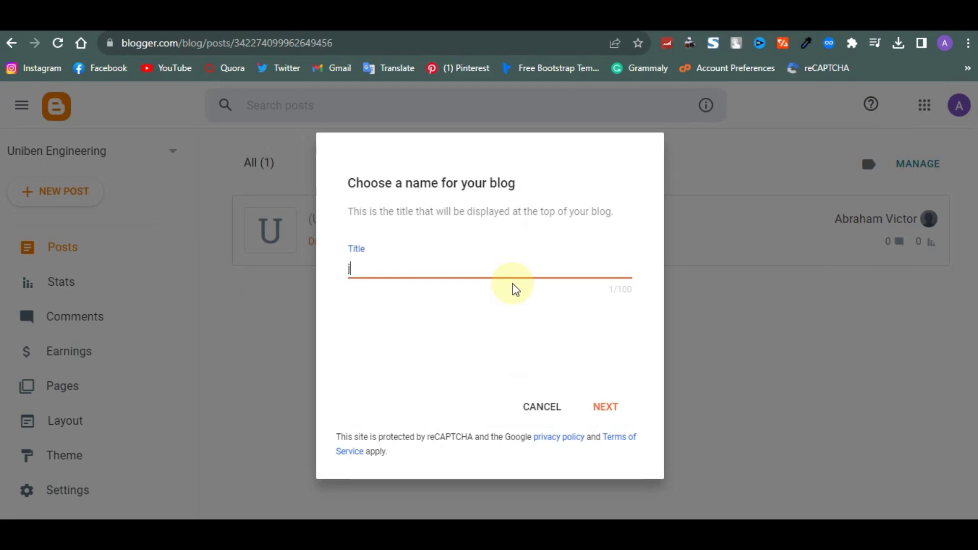
Title the new blog 'jimart', set its address to jimarts.blogspot.com, and save
type("mart")
left_click(603, 405)
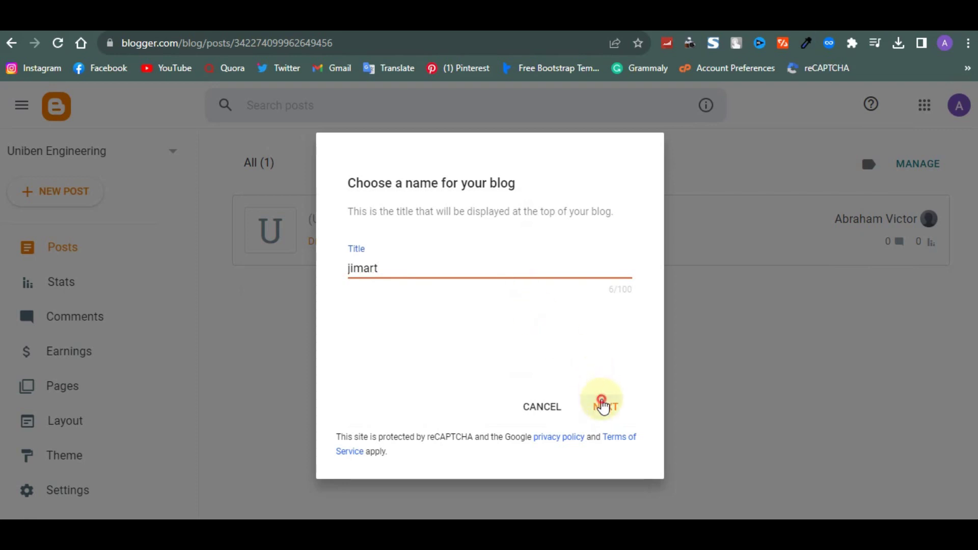
left_click(493, 271)
type("jimart")
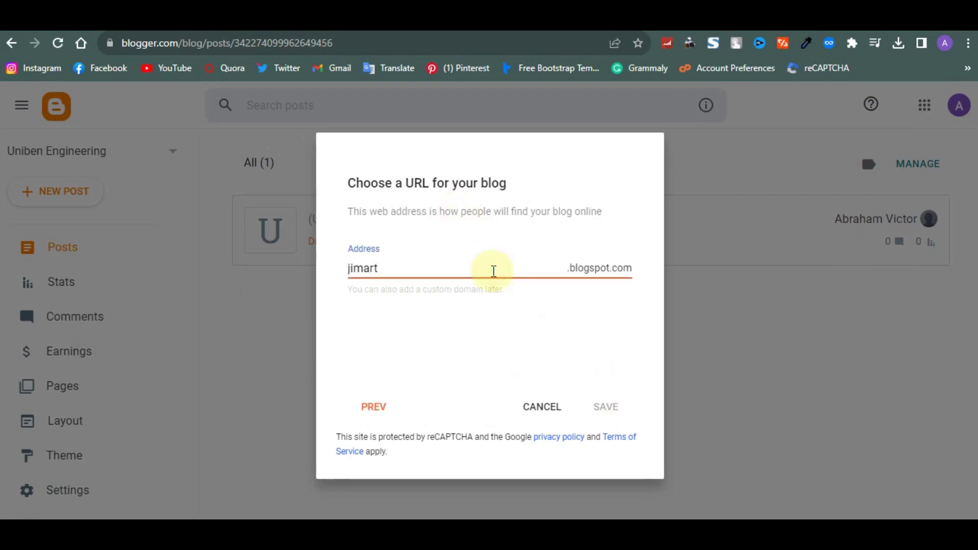
type("t")
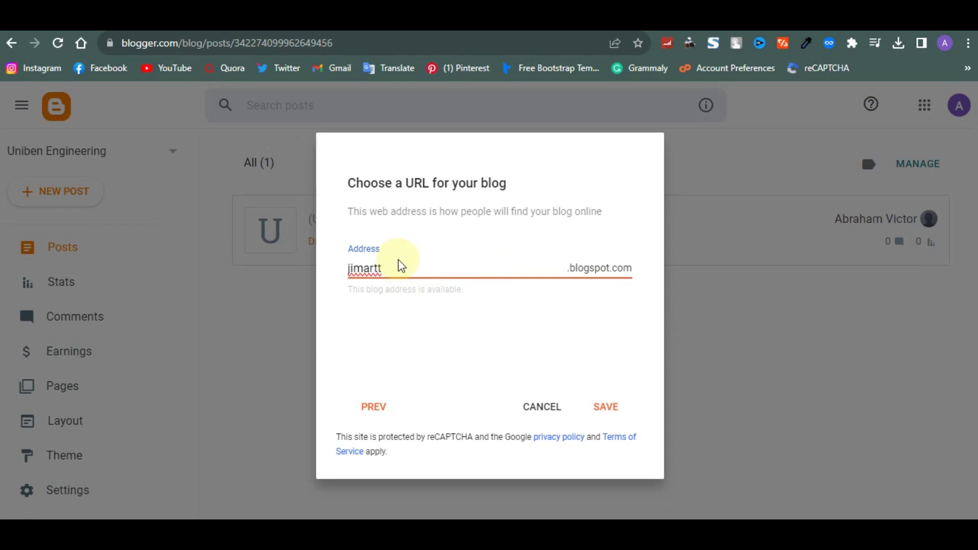
key("ctrl+a")
type("jimarts")
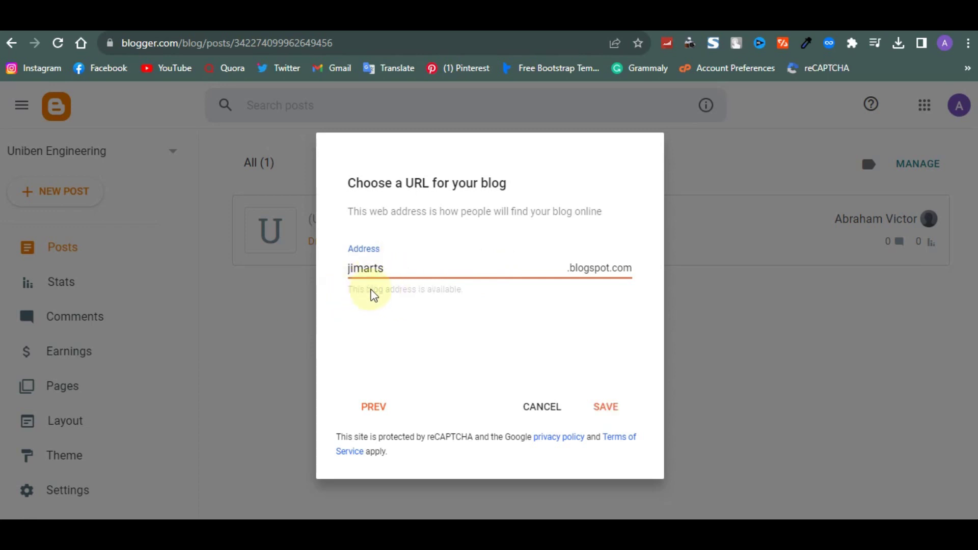
left_click(348, 302)
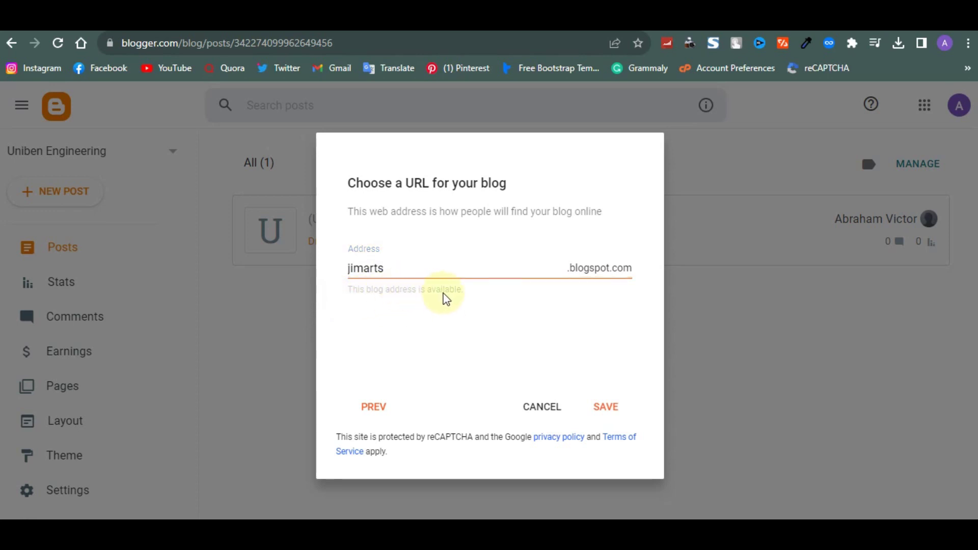
left_click(584, 278)
left_click(595, 265)
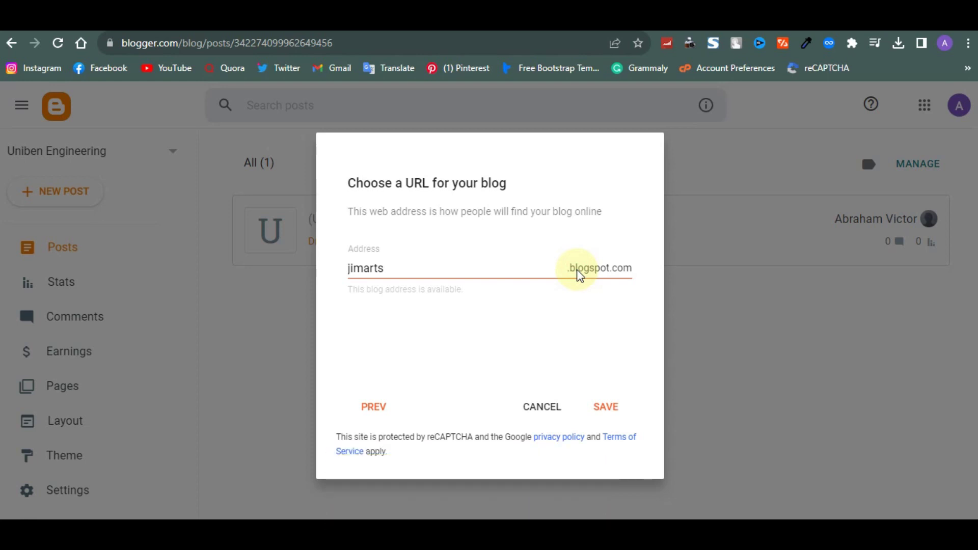
left_click(606, 408)
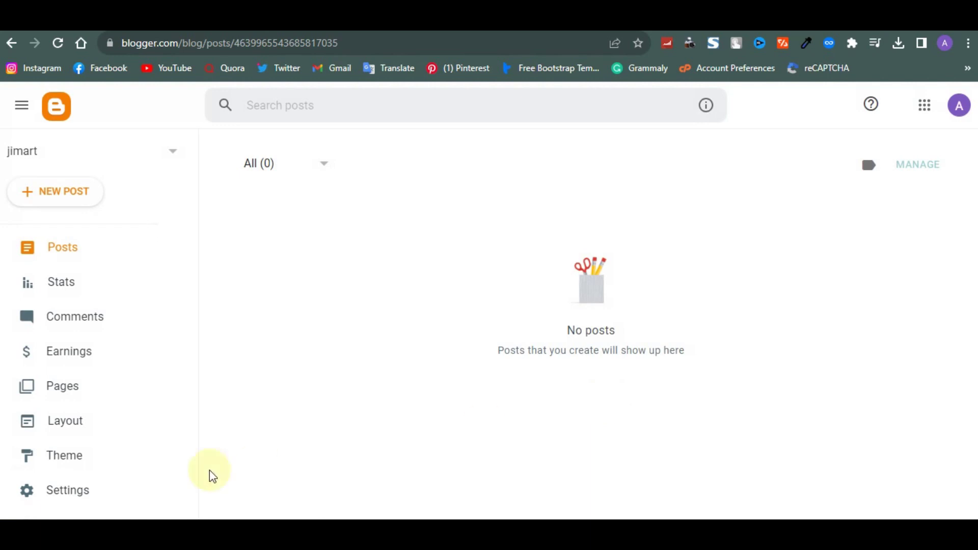
Scroll the jimart sidebar while the empty Posts list shows All (0)
scroll(70, 346, "down", 3)
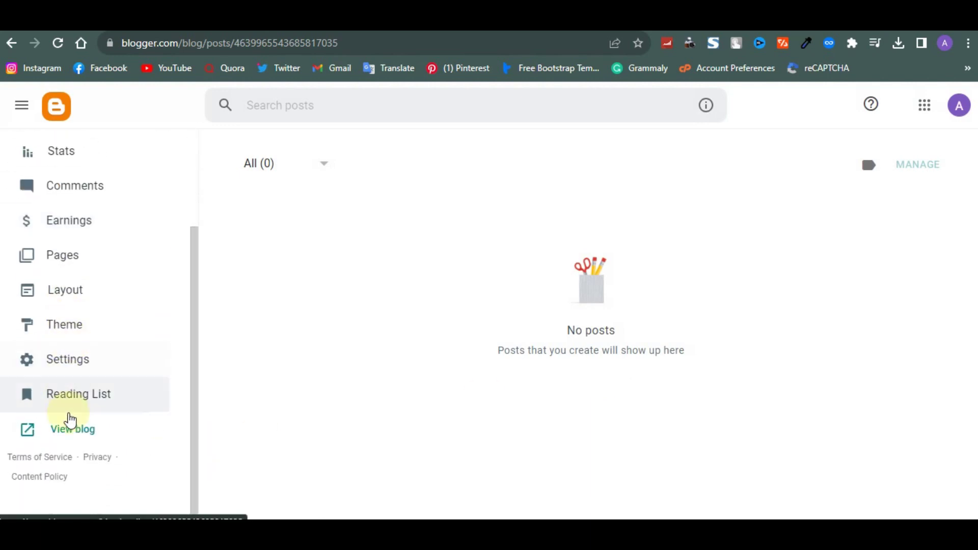
Open jimarts.blogspot.com in a new tab and check its empty front page and side menu
right_click(73, 431)
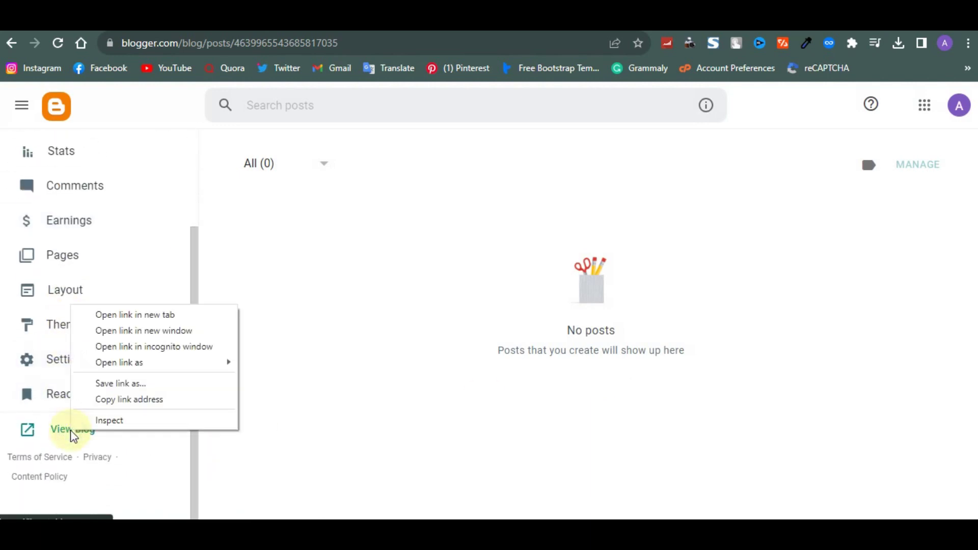
left_click(115, 324)
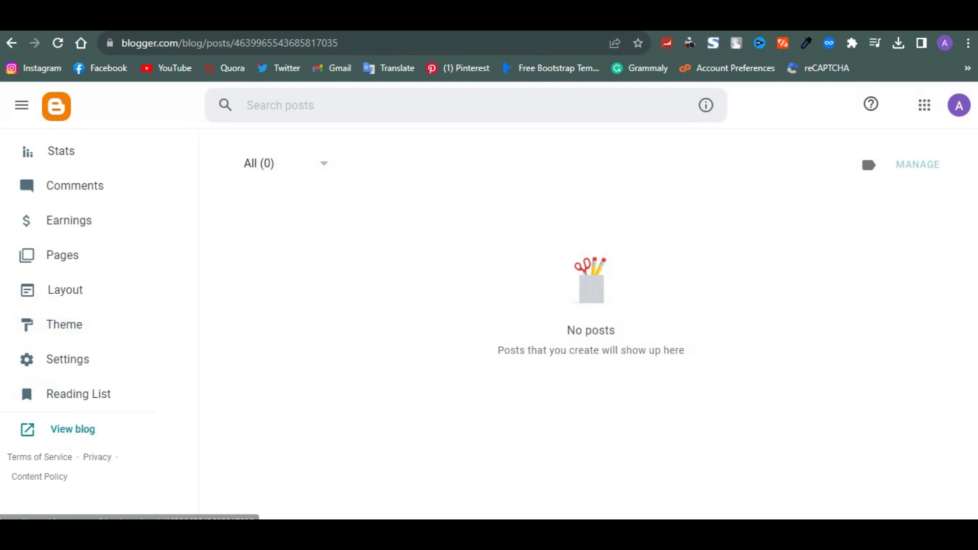
left_click(255, 15)
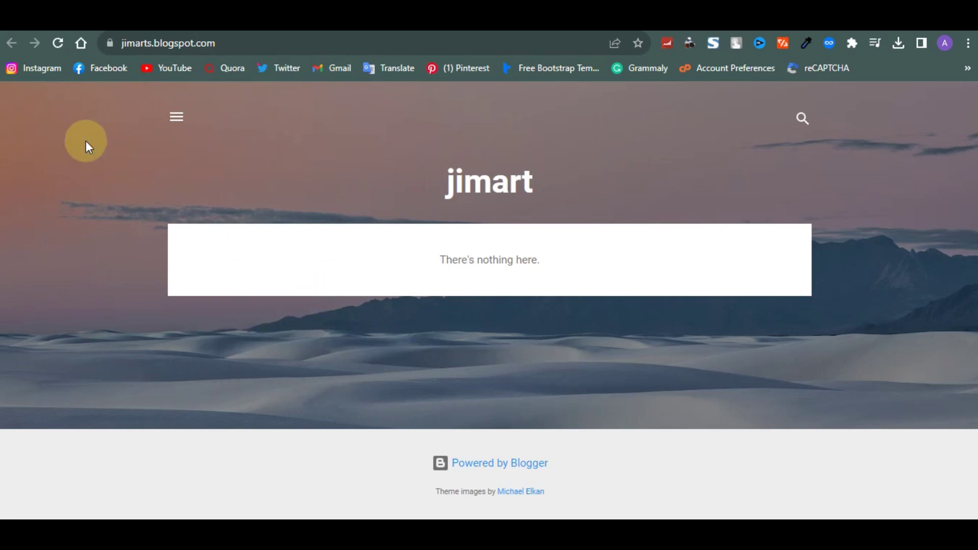
left_click(175, 118)
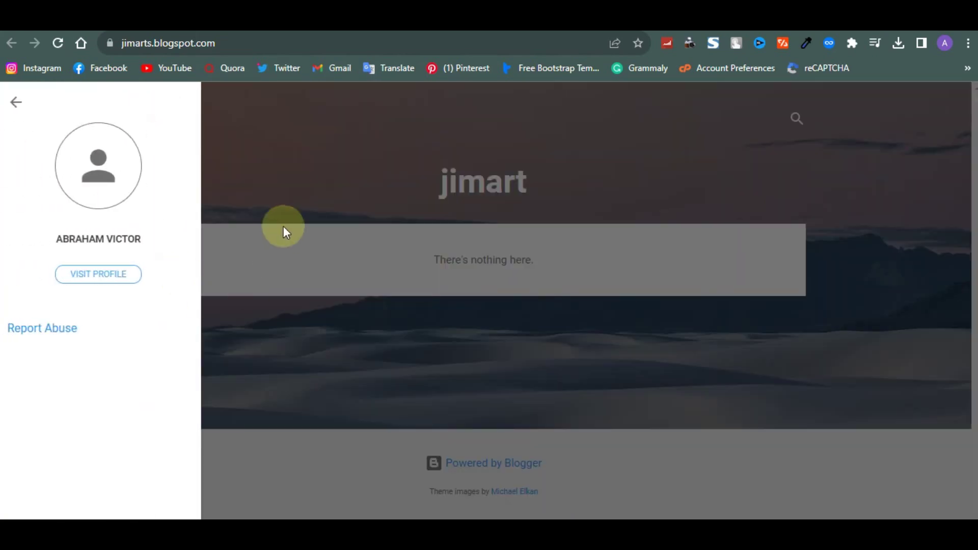
left_click(336, 215)
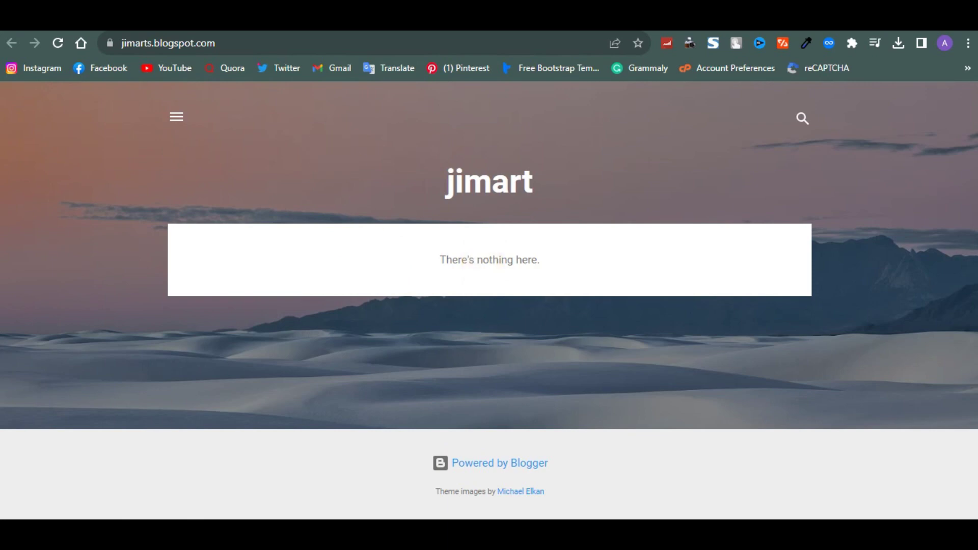
left_click(225, 23)
Review and reload the blog's empty Posts list
scroll(158, 234, "up", 3)
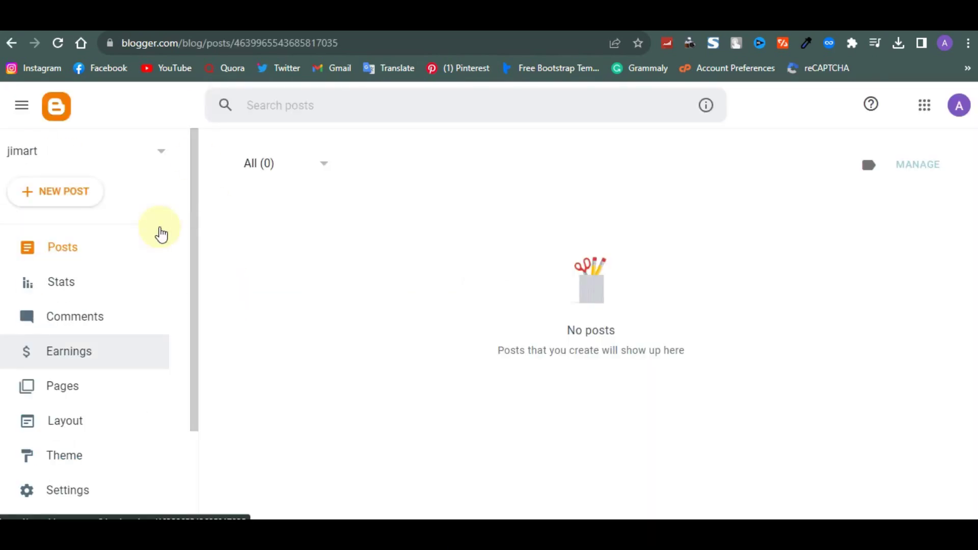
scroll(161, 233, "down", 2)
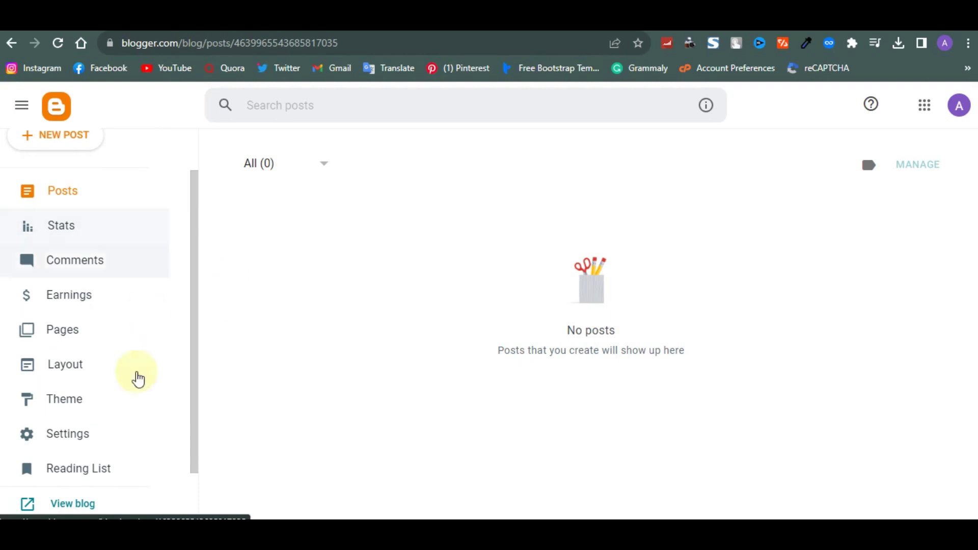
scroll(135, 337, "down", 2)
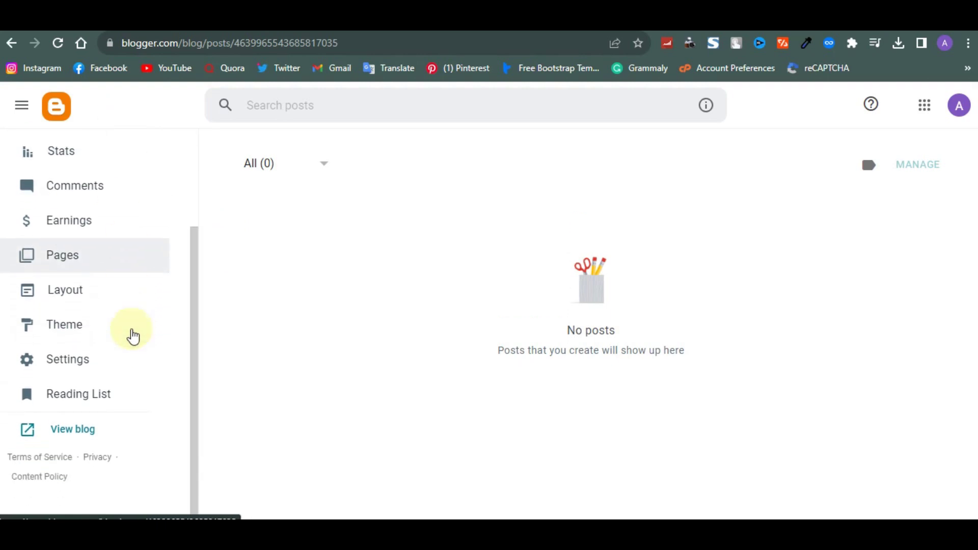
scroll(133, 337, "up", 3)
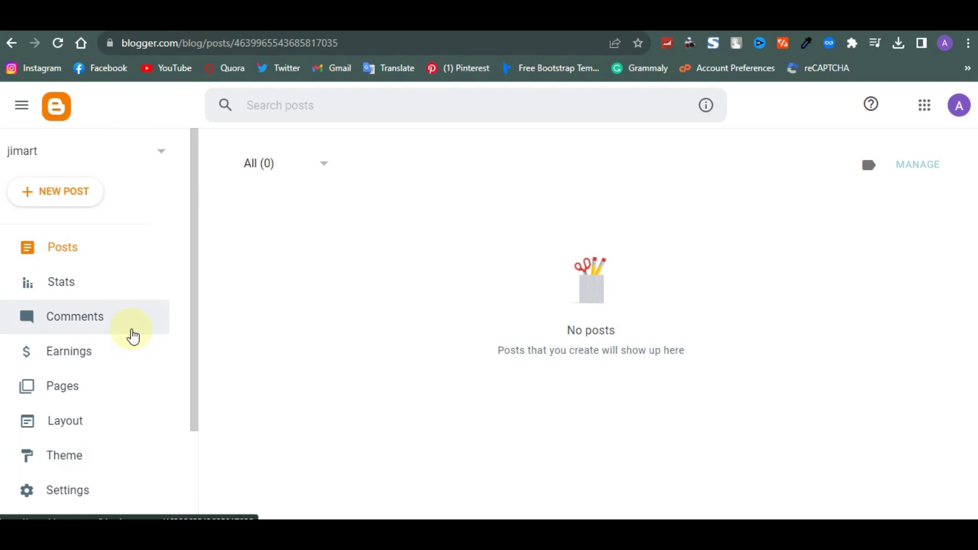
left_click(55, 247)
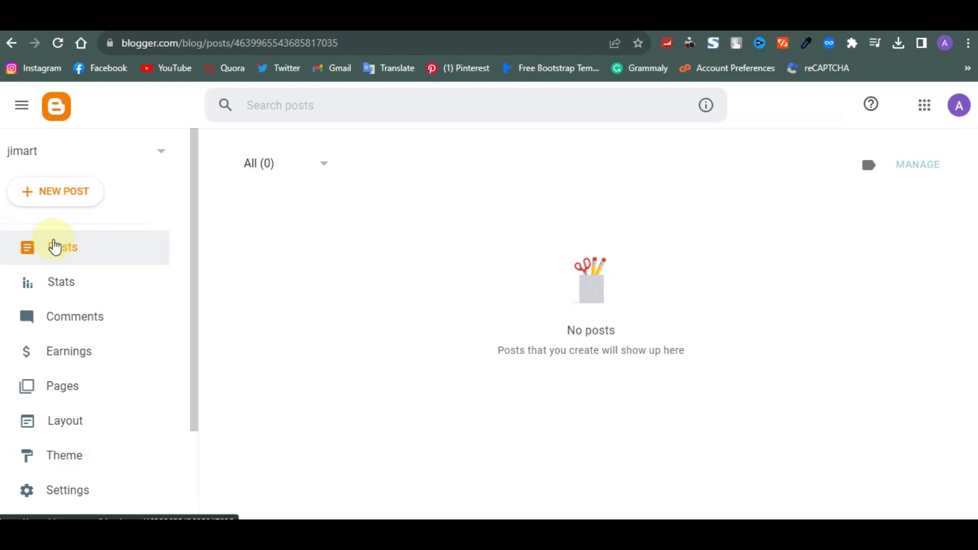
Browse the Stats page with no views, then open the empty Comments page
left_click(58, 281)
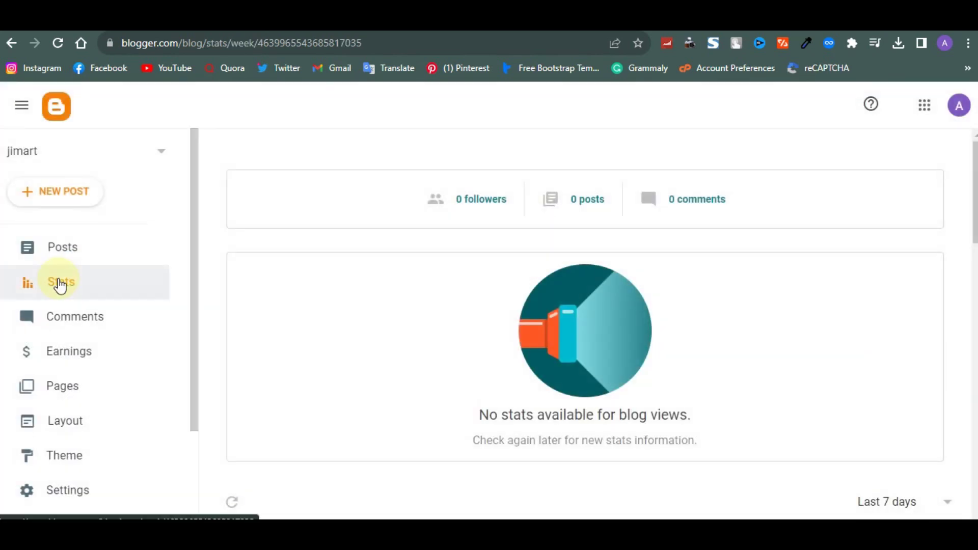
scroll(356, 369, "down", 10)
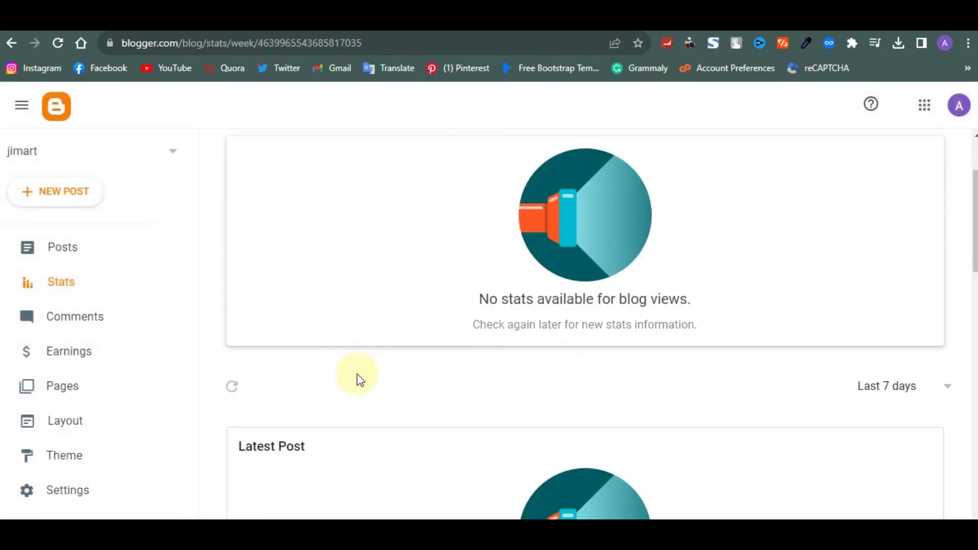
scroll(359, 379, "down", 10)
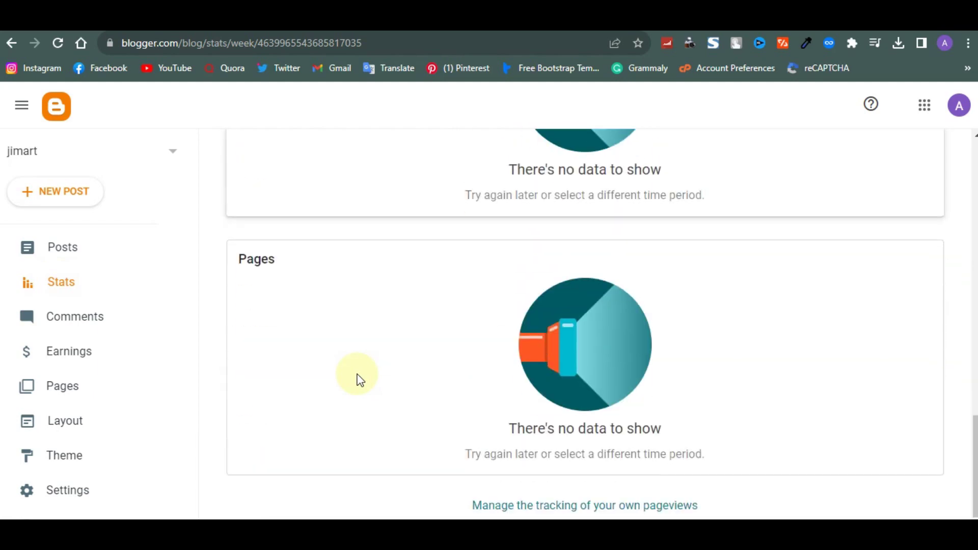
scroll(359, 379, "up", 10)
scroll(359, 380, "up", 10)
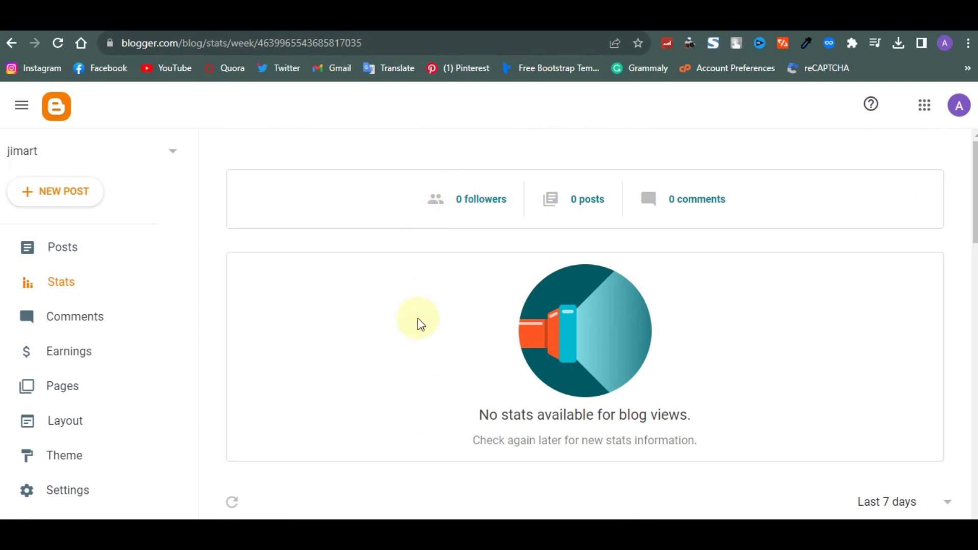
left_click(83, 319)
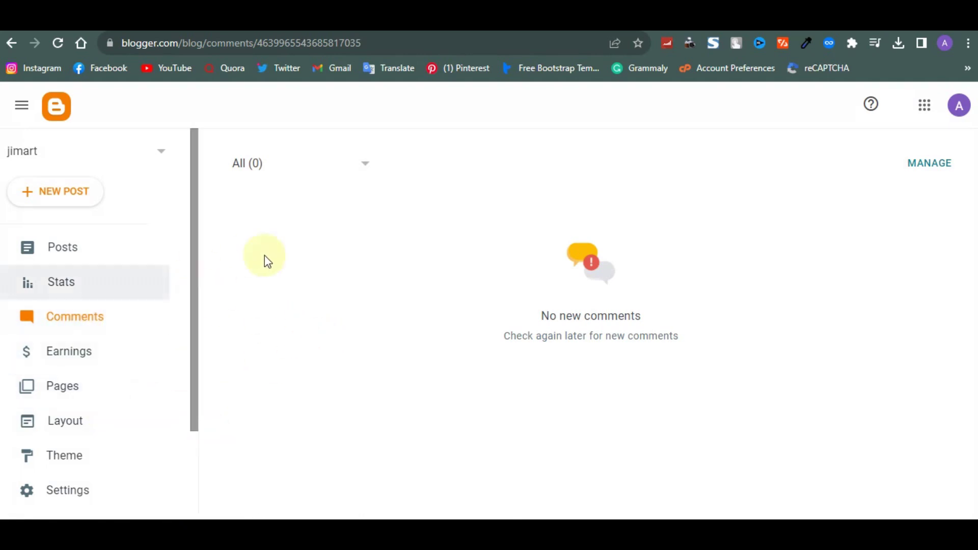
Browse the AdSense cards on Earnings, then open the Pages list showing All (0)
left_click(114, 345)
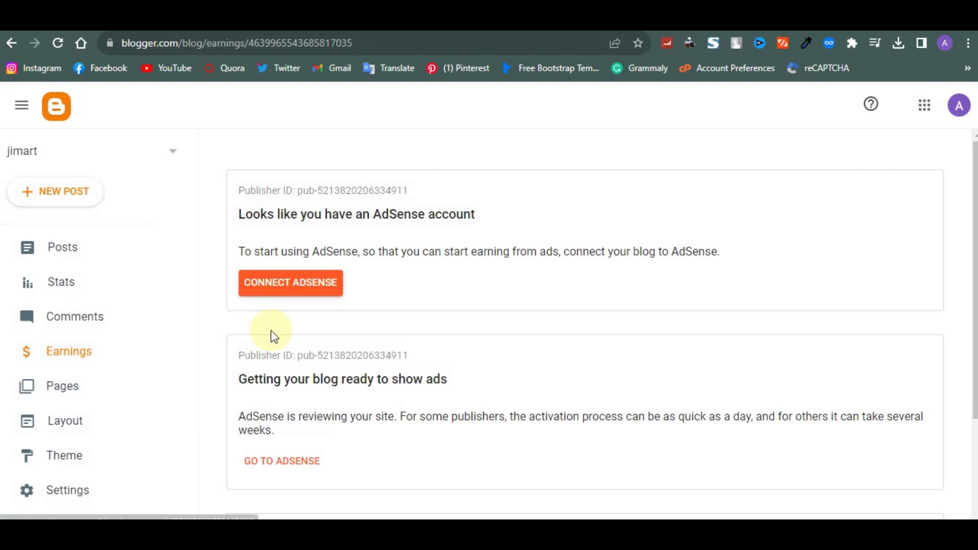
scroll(270, 331, "down", 3)
scroll(271, 337, "up", 3)
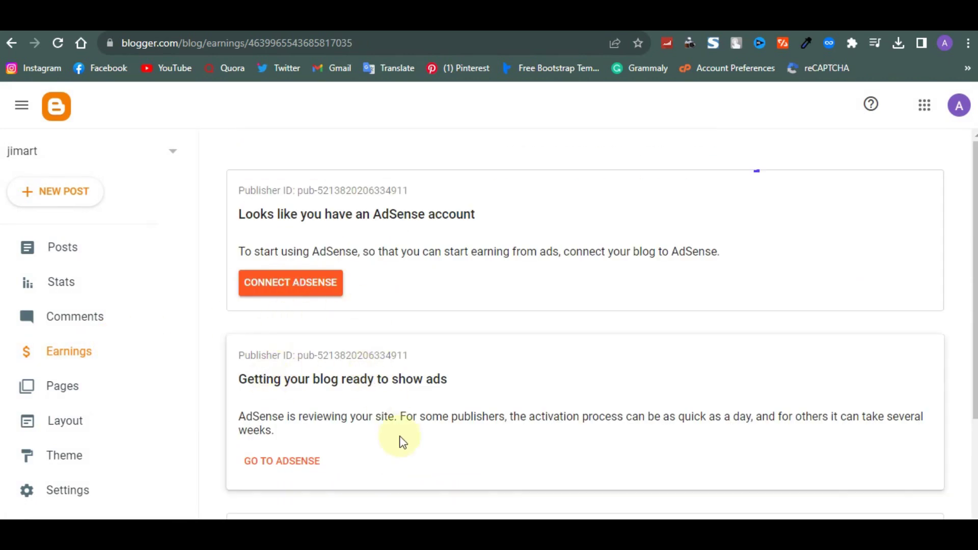
scroll(387, 417, "down", 2)
scroll(374, 394, "down", 1)
scroll(357, 377, "up", 3)
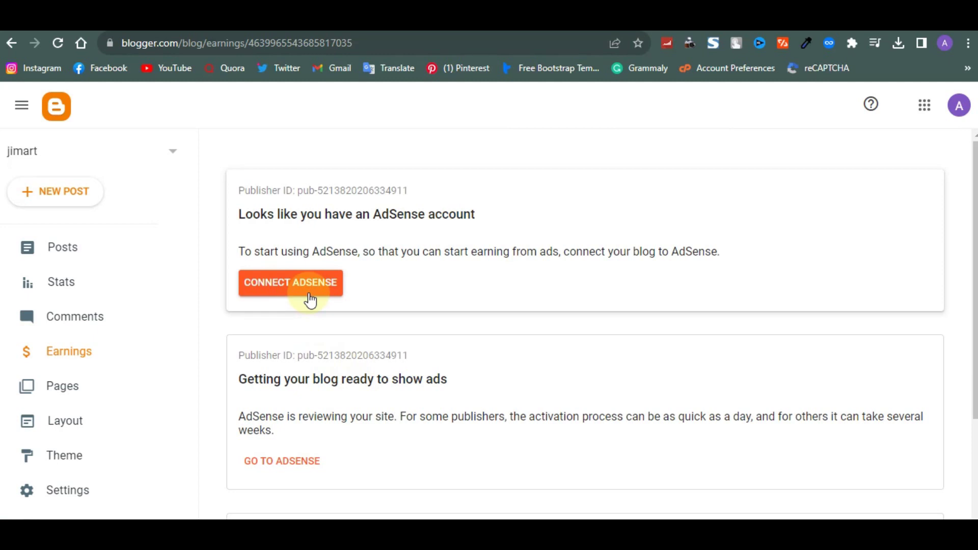
left_click(65, 397)
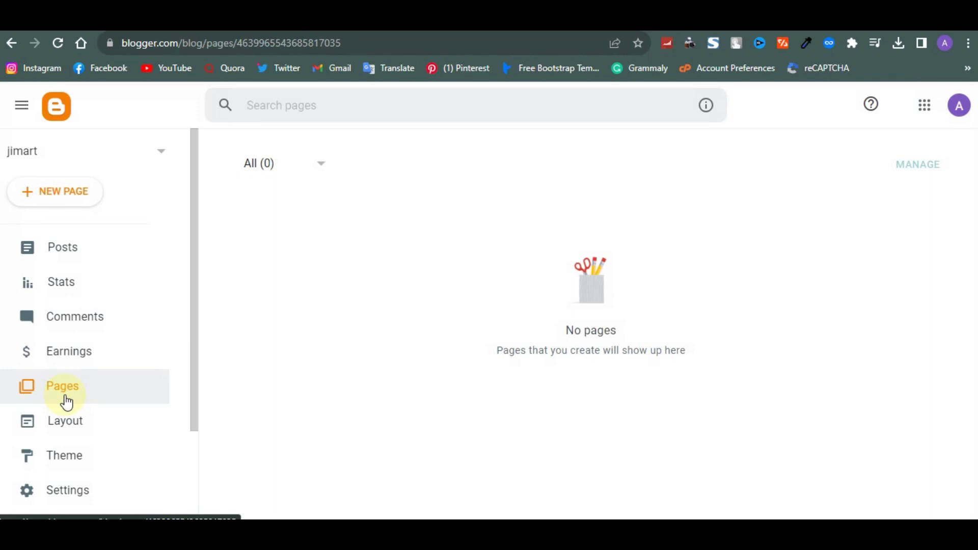
In Layout, turn off Show this widget and Show about me for About Me, and save
left_click(64, 431)
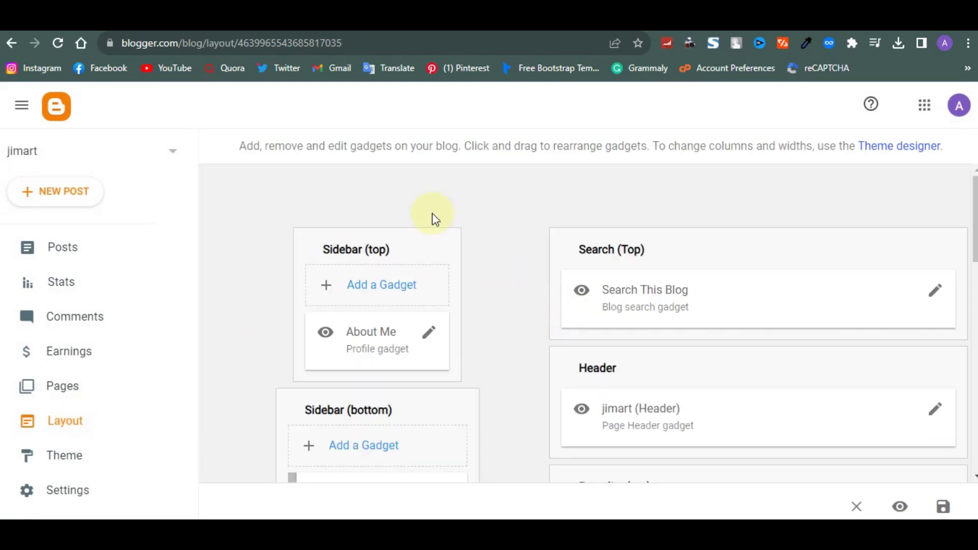
scroll(443, 255, "down", 1)
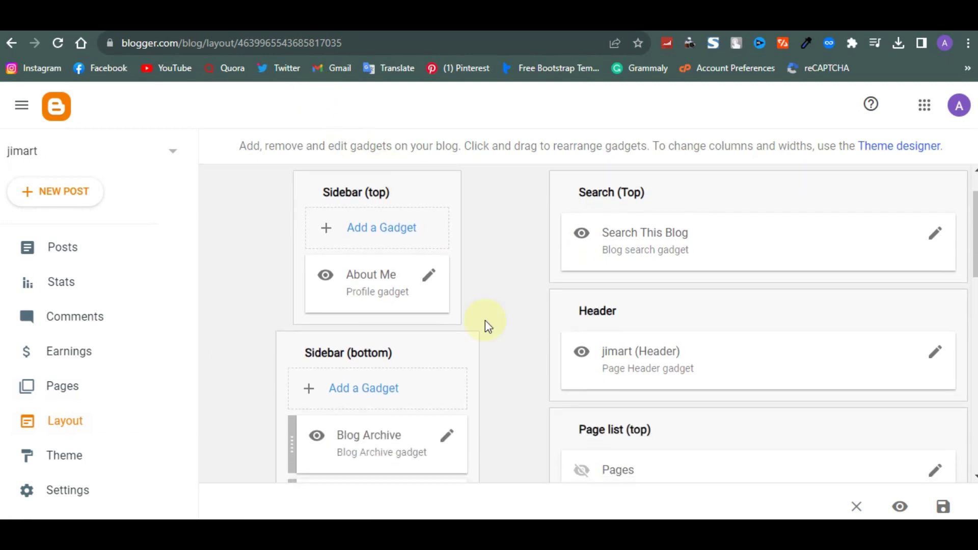
scroll(413, 209, "down", 2)
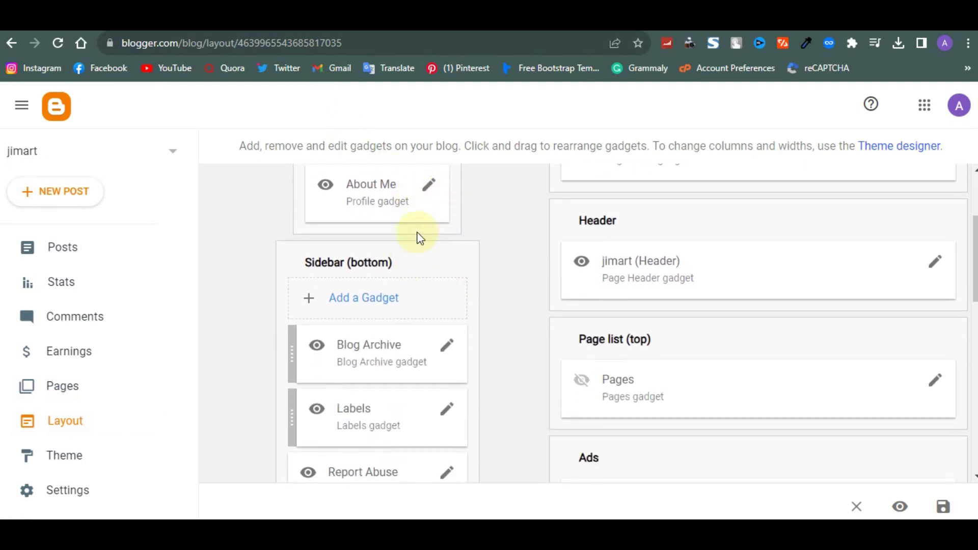
scroll(435, 316, "up", 1)
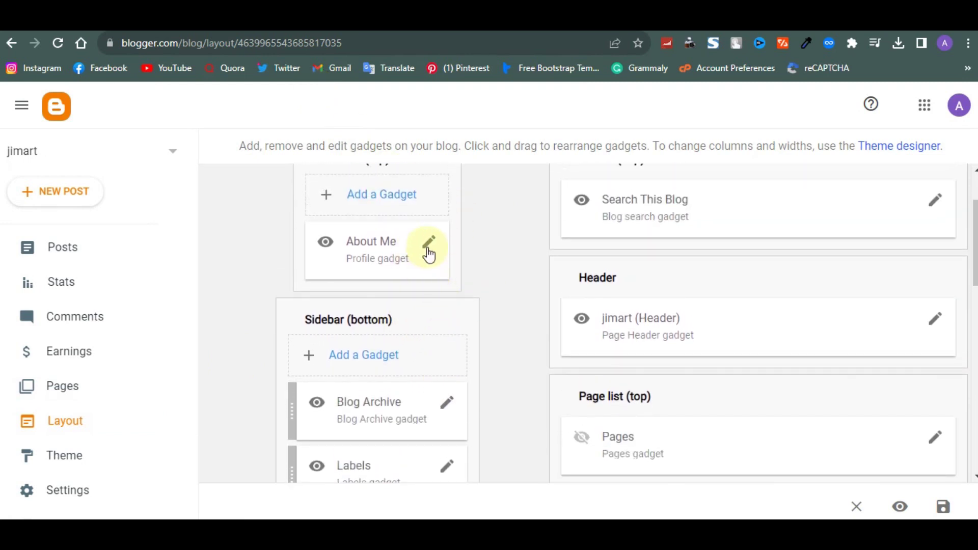
left_click(428, 248)
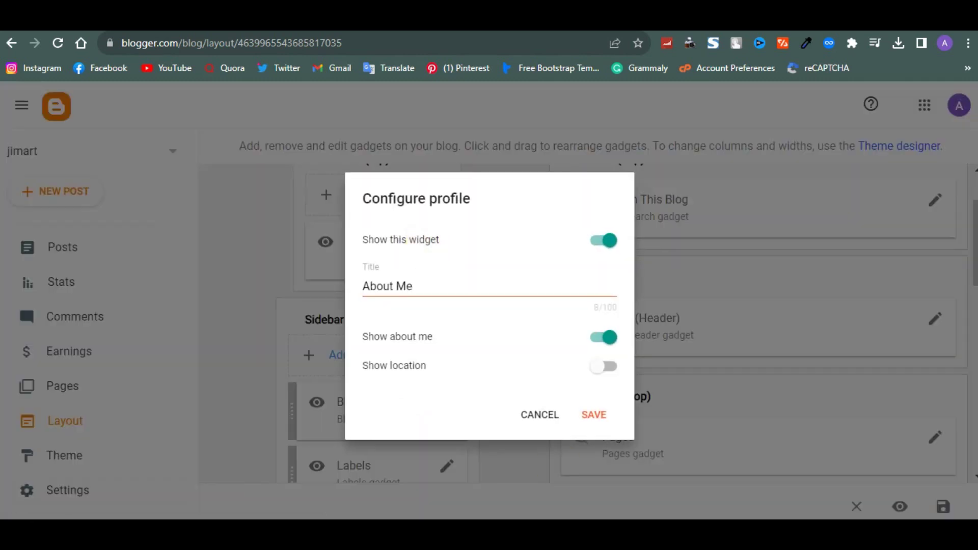
left_click(605, 241)
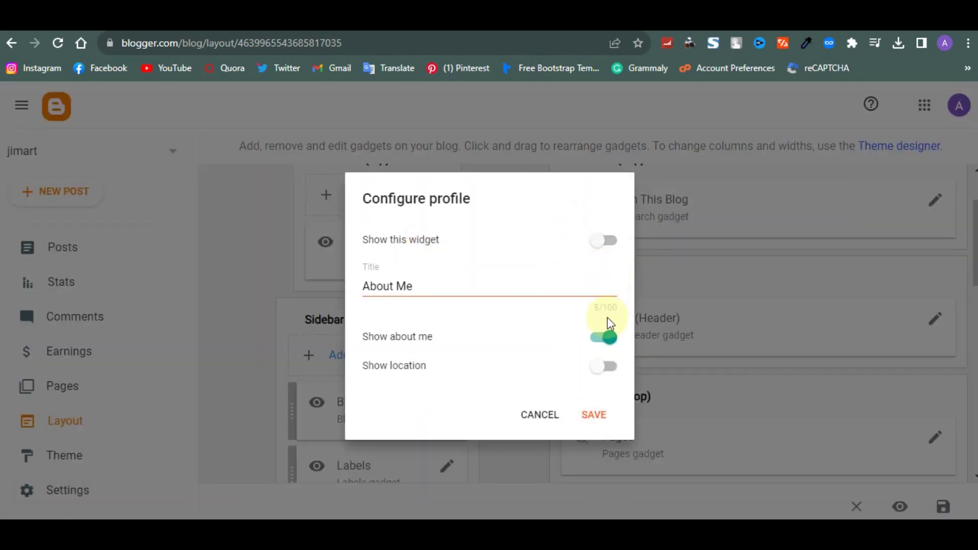
left_click(608, 338)
left_click(603, 412)
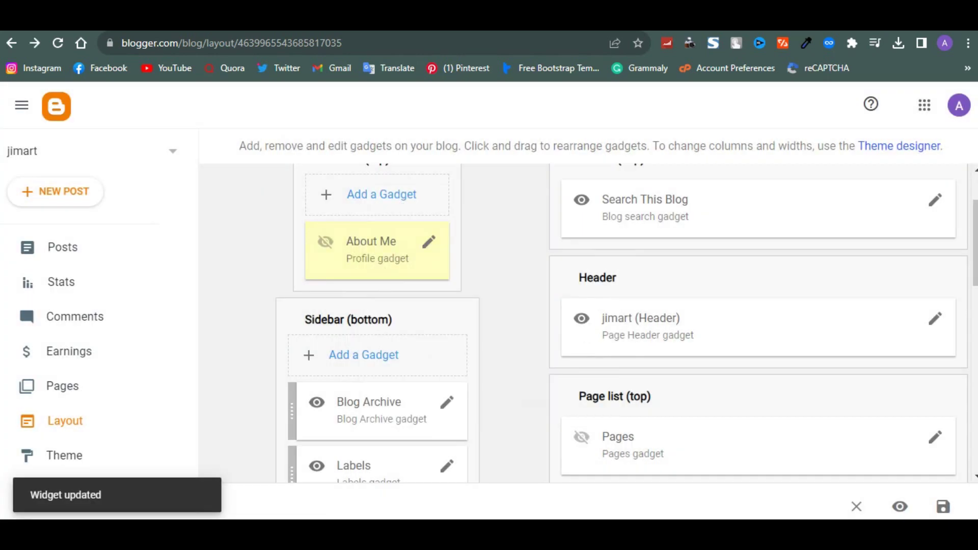
left_click(238, 34)
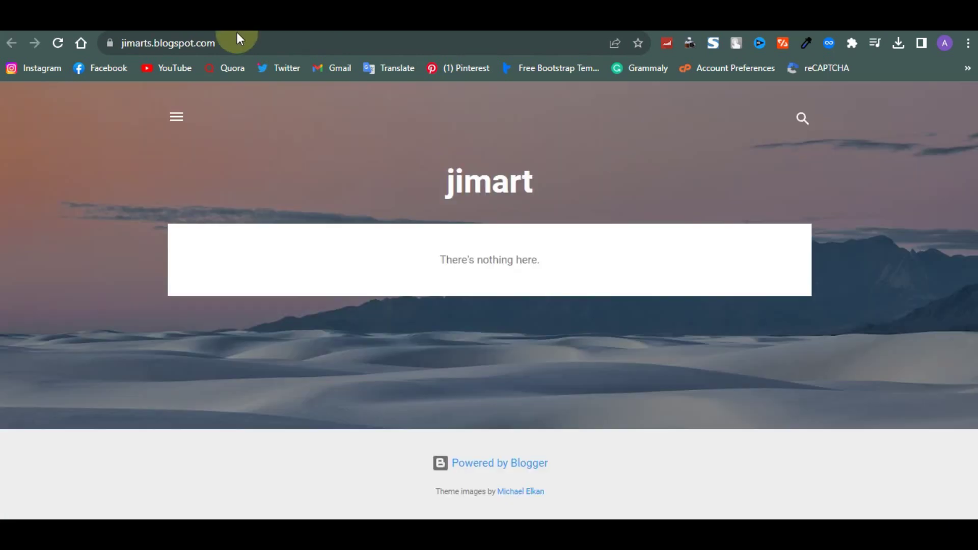
Reload jimarts.blogspot.com and confirm its side menu lists only Report Abuse
left_click(220, 43)
key("Return")
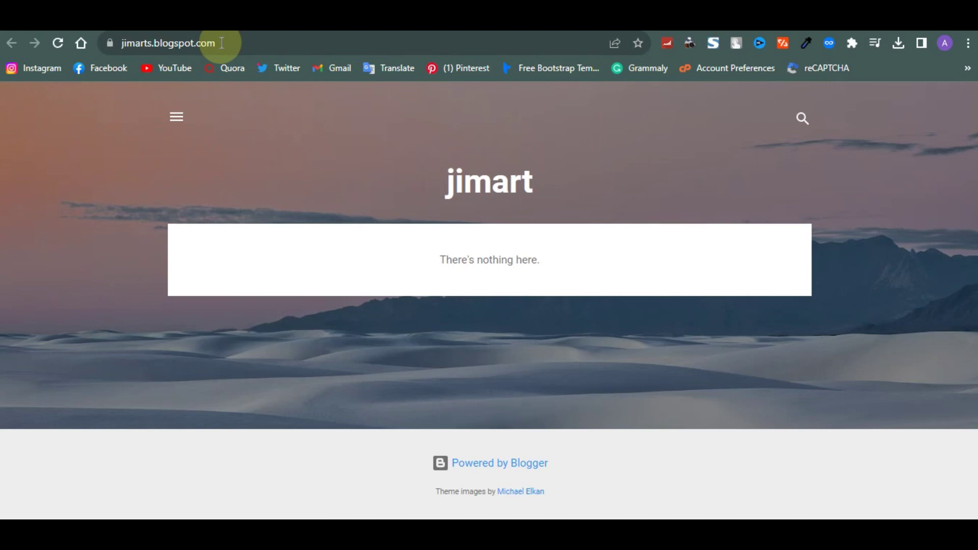
left_click(222, 43)
key("Return")
left_click(175, 116)
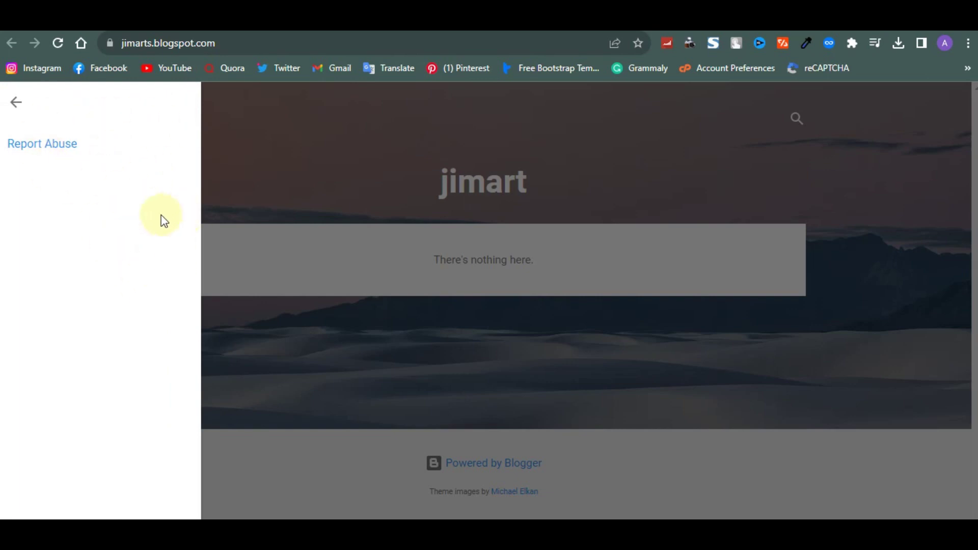
left_click(247, 170)
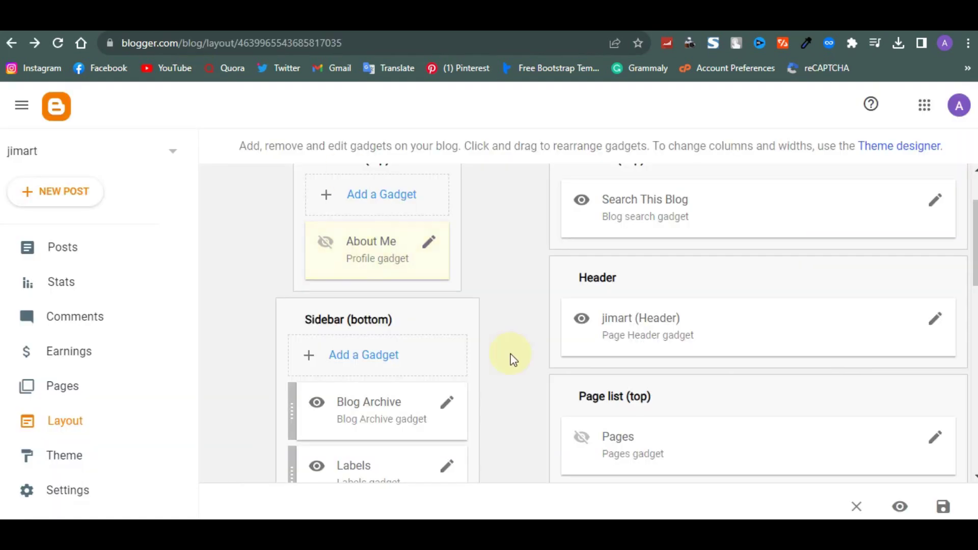
scroll(511, 359, "down", 7)
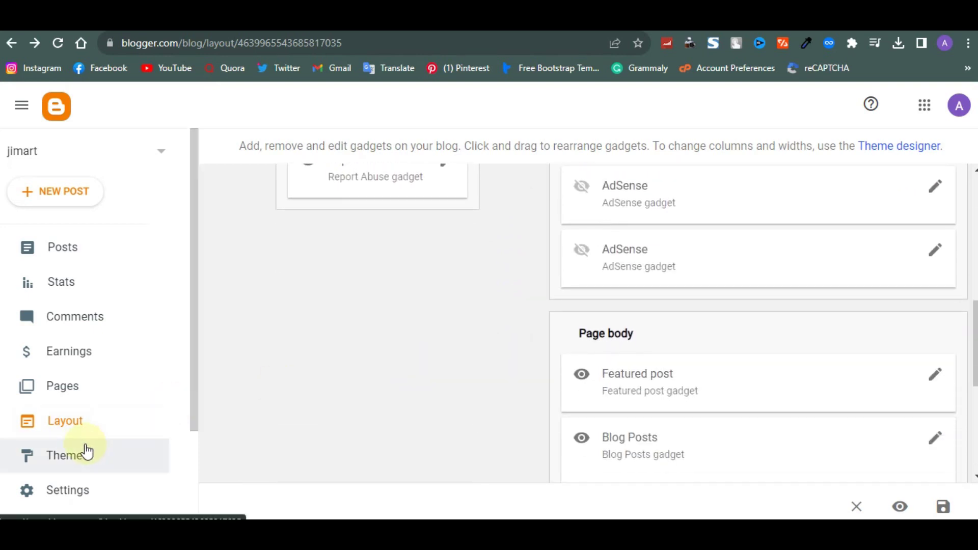
Find Emporio Flamingo in the theme gallery and apply it to the blog
left_click(84, 447)
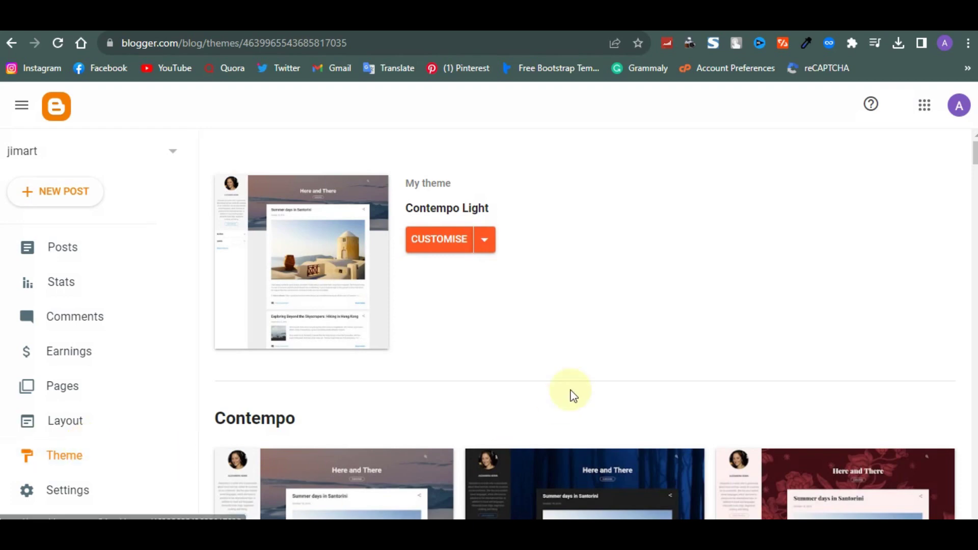
scroll(576, 388, "down", 6)
scroll(578, 393, "down", 14)
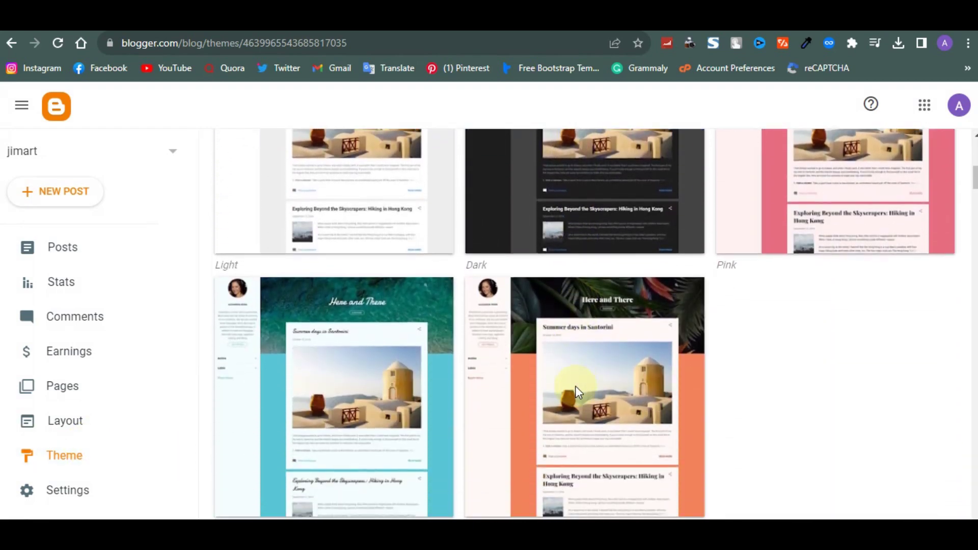
scroll(577, 394, "down", 11)
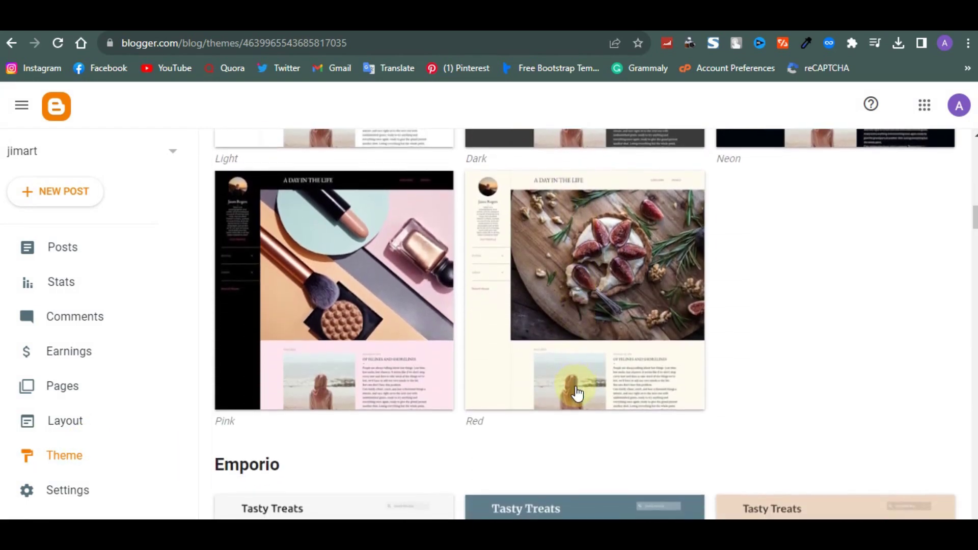
scroll(577, 393, "down", 15)
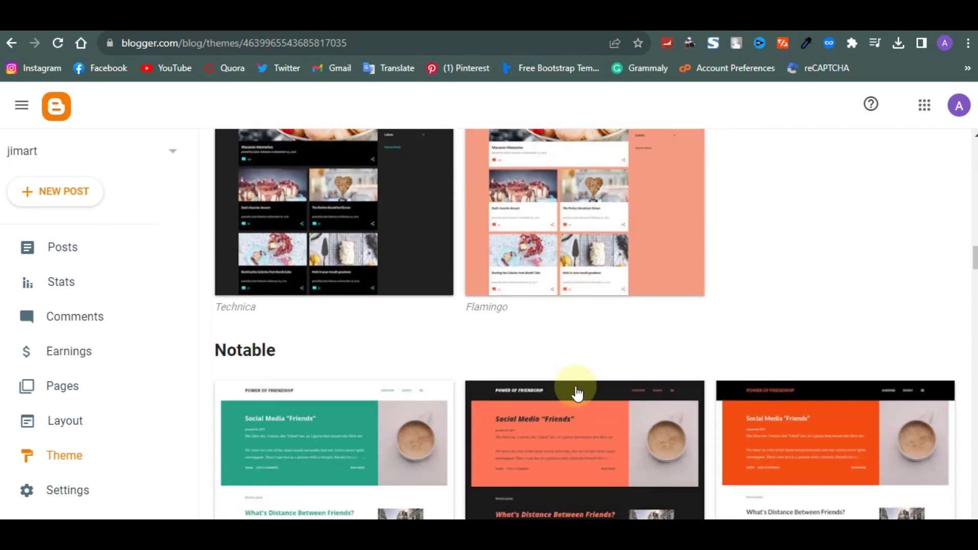
scroll(577, 393, "down", 12)
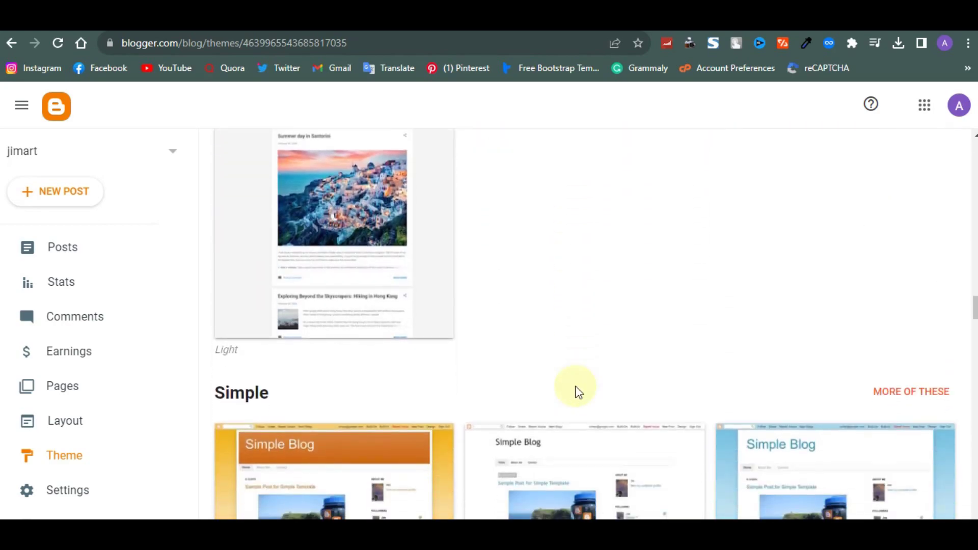
scroll(577, 394, "up", 10)
scroll(577, 391, "up", 20)
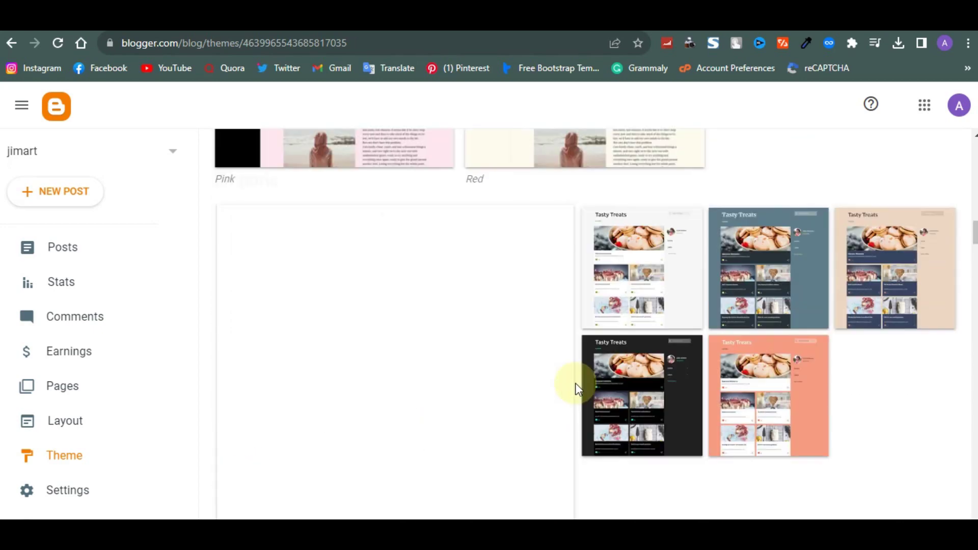
scroll(560, 346, "down", 5)
left_click(411, 377)
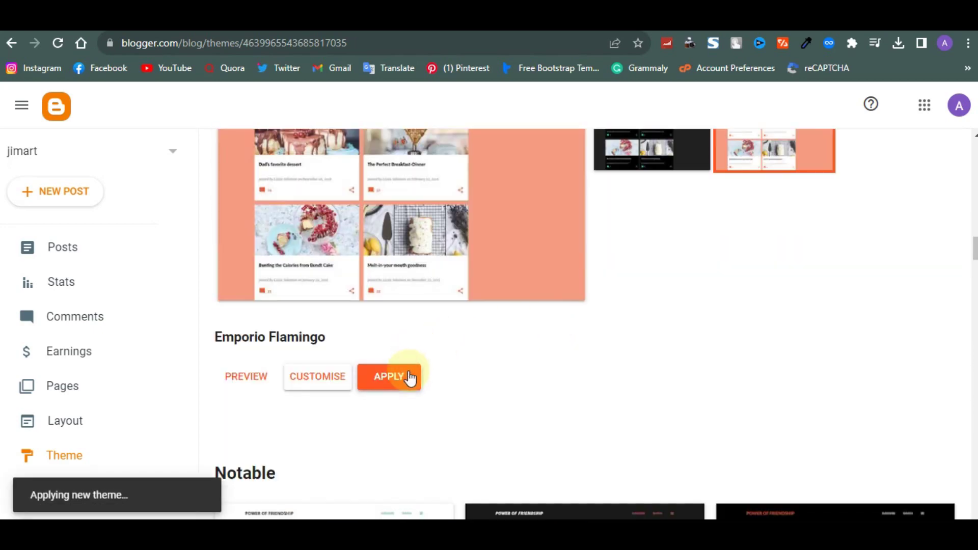
Reload the live blog to confirm the salmon Flamingo design, then show another theme's colour variants
left_click(293, 286)
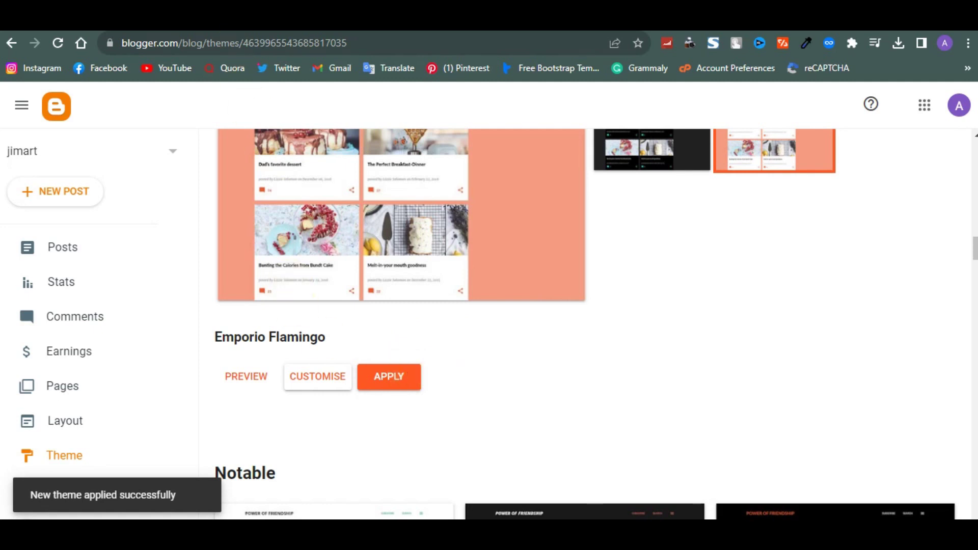
left_click(291, 47)
key("Return")
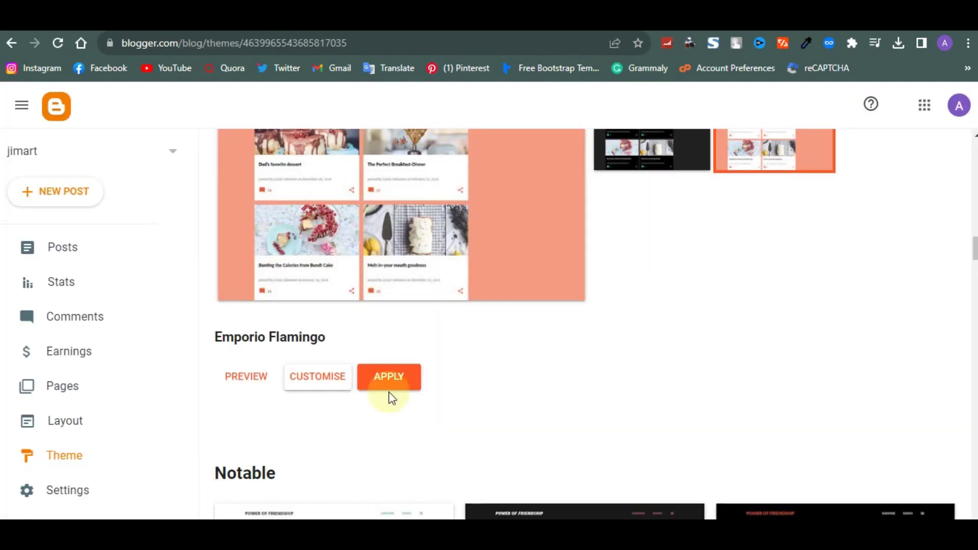
left_click(389, 391)
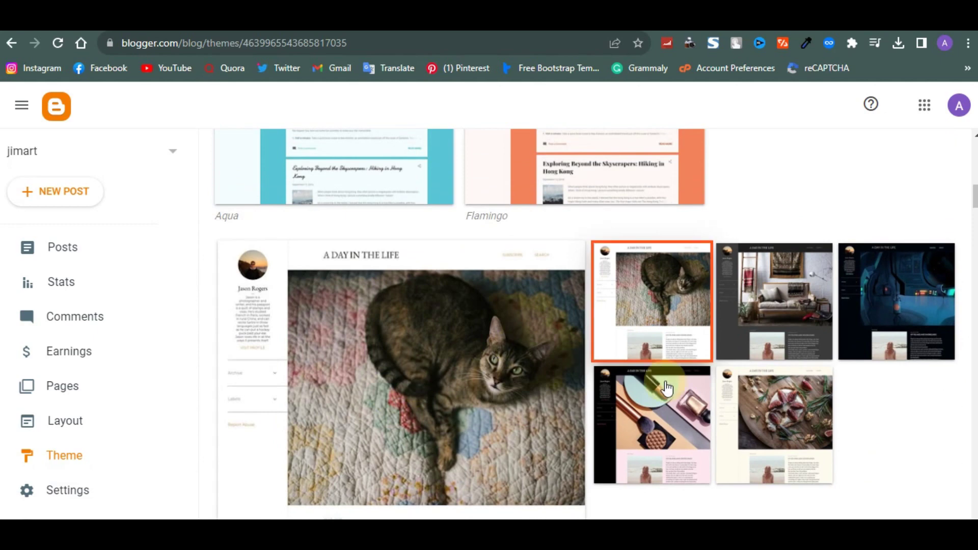
Choose the pink Soho variant and apply it as the blog's theme
scroll(667, 388, "down", 4)
left_click(634, 229)
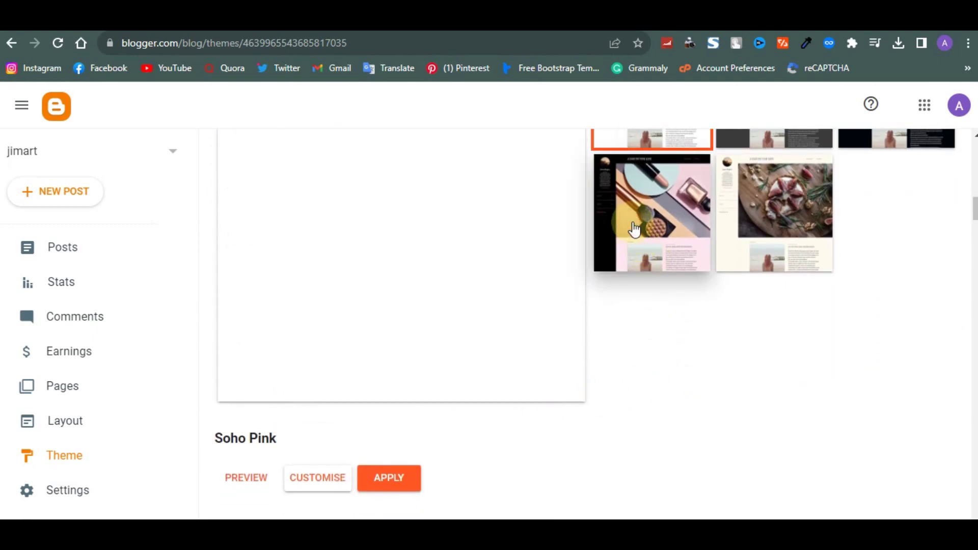
left_click(407, 479)
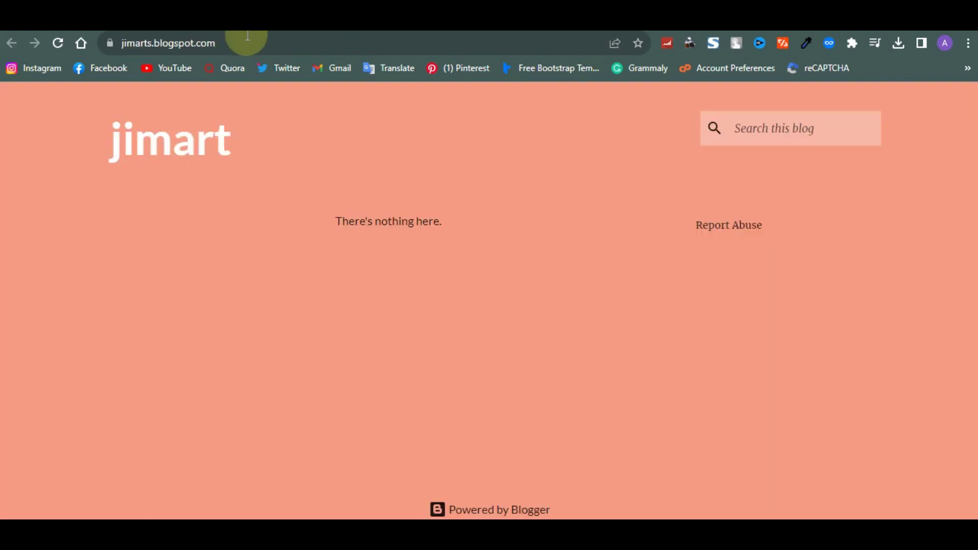
Reload the live jimart blog to check the black header and makeup photo, then return to Theme
left_click(250, 47)
key("Return")
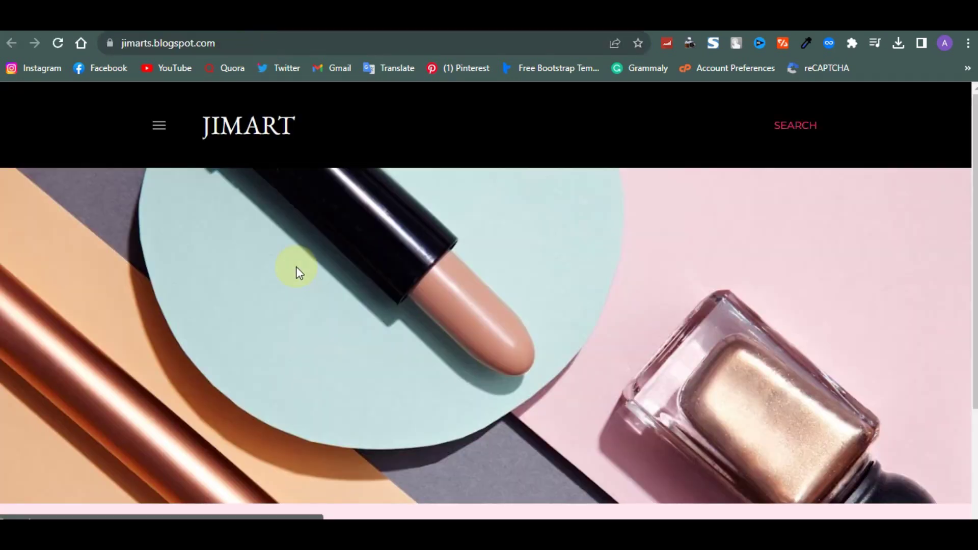
scroll(288, 229, "down", 2)
scroll(286, 221, "up", 3)
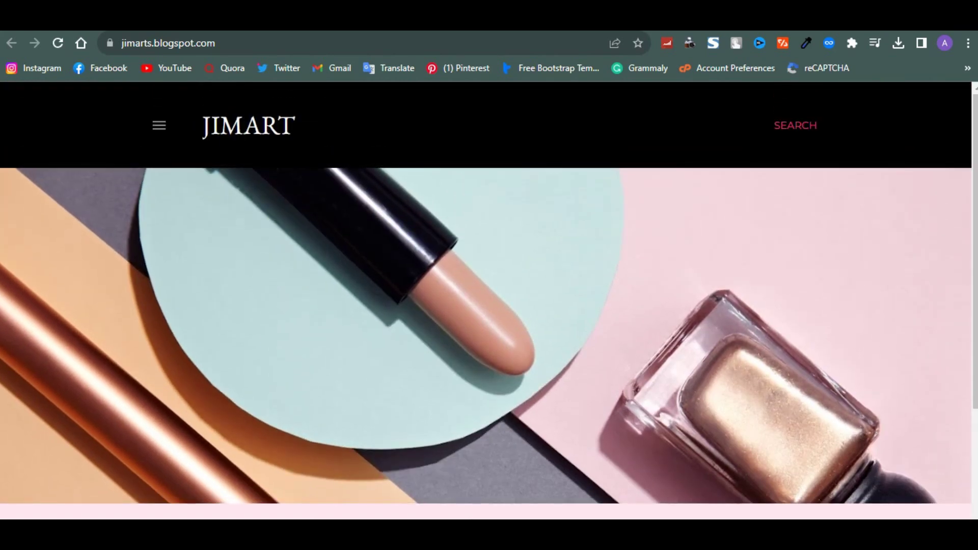
left_click(132, 16)
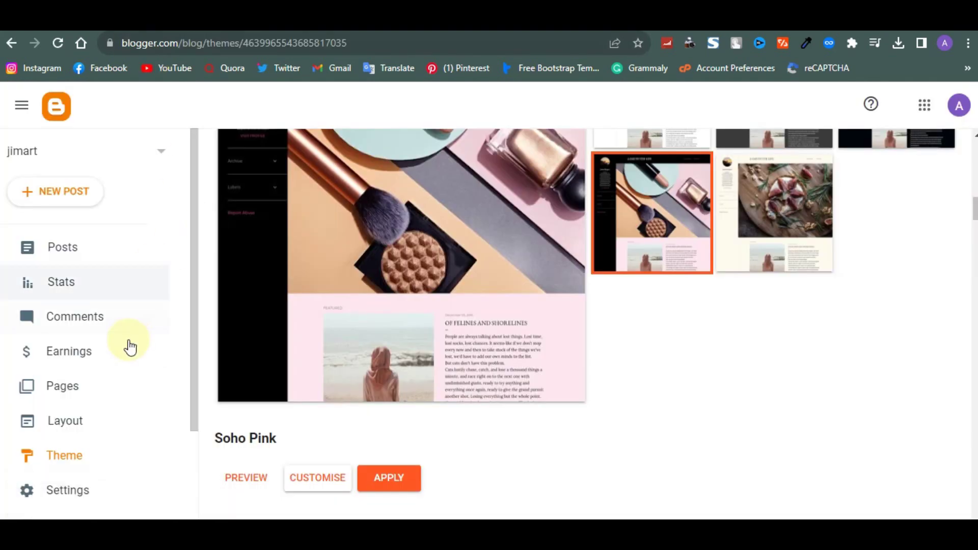
scroll(130, 346, "down", 2)
left_click(83, 414)
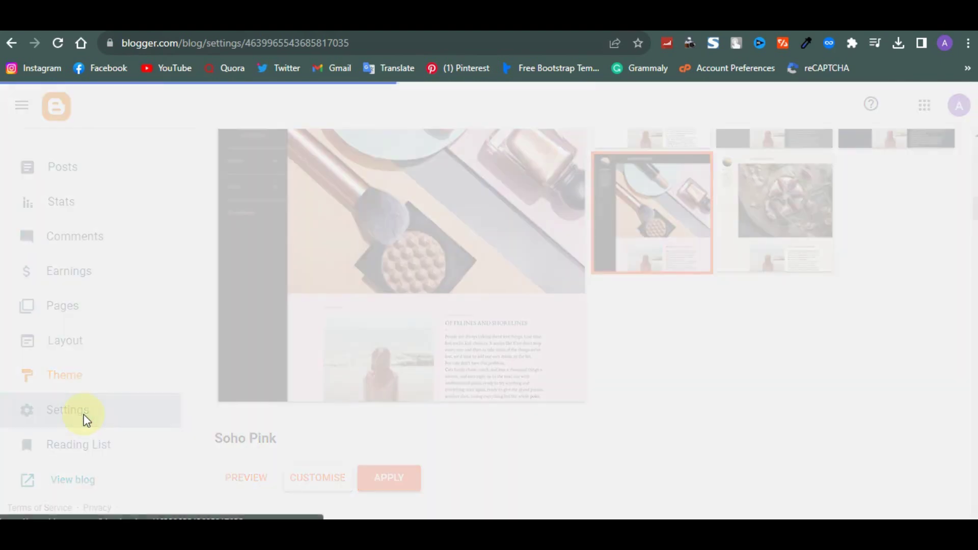
scroll(233, 344, "down", 3)
scroll(233, 344, "up", 4)
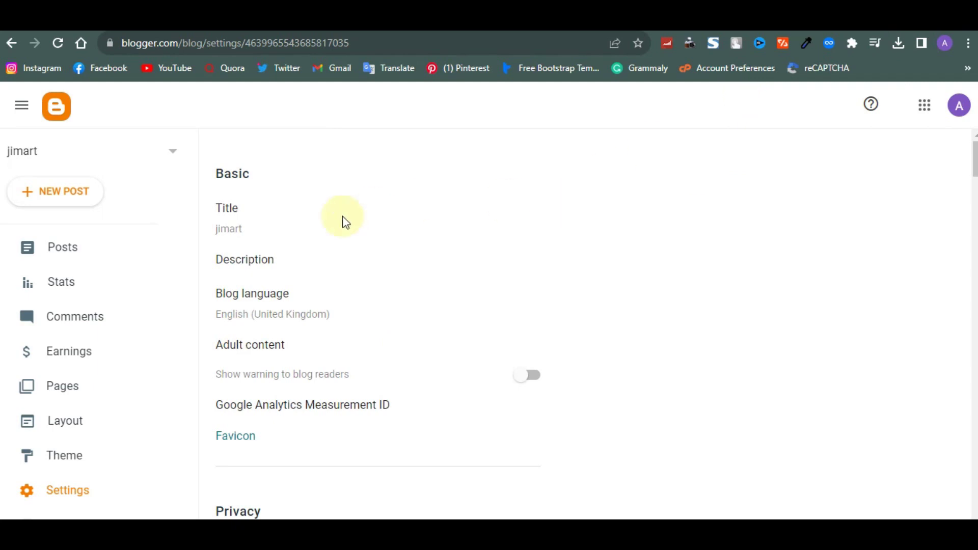
left_click(230, 231)
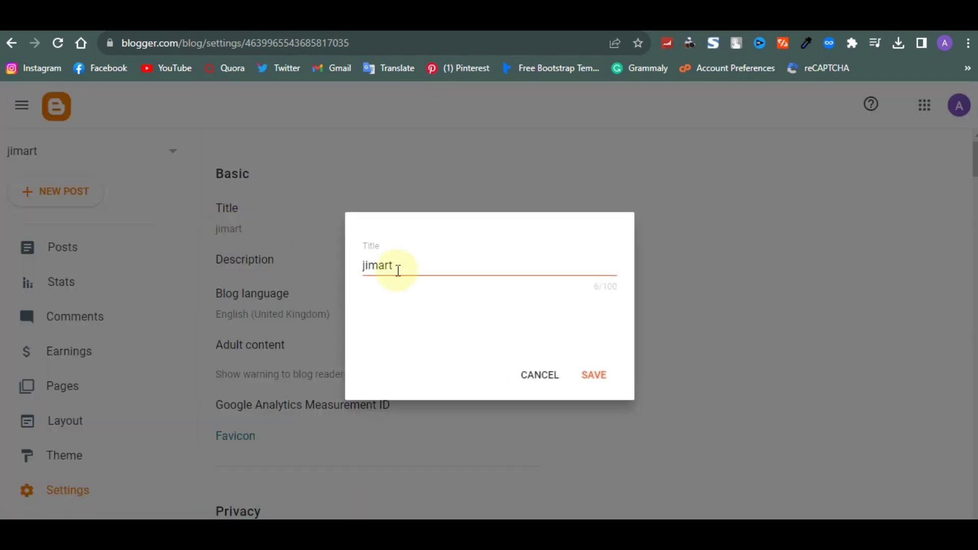
left_click_drag(393, 266, 350, 277)
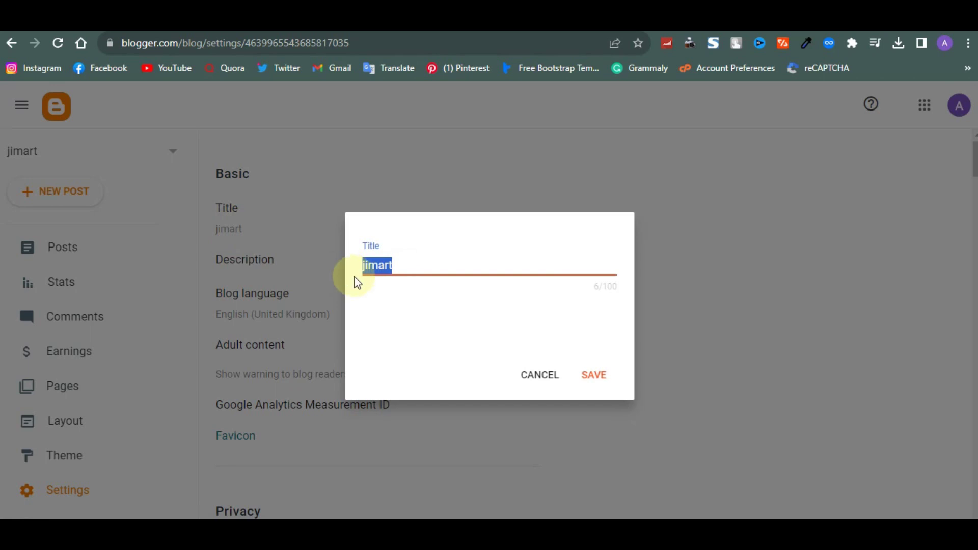
left_click(538, 376)
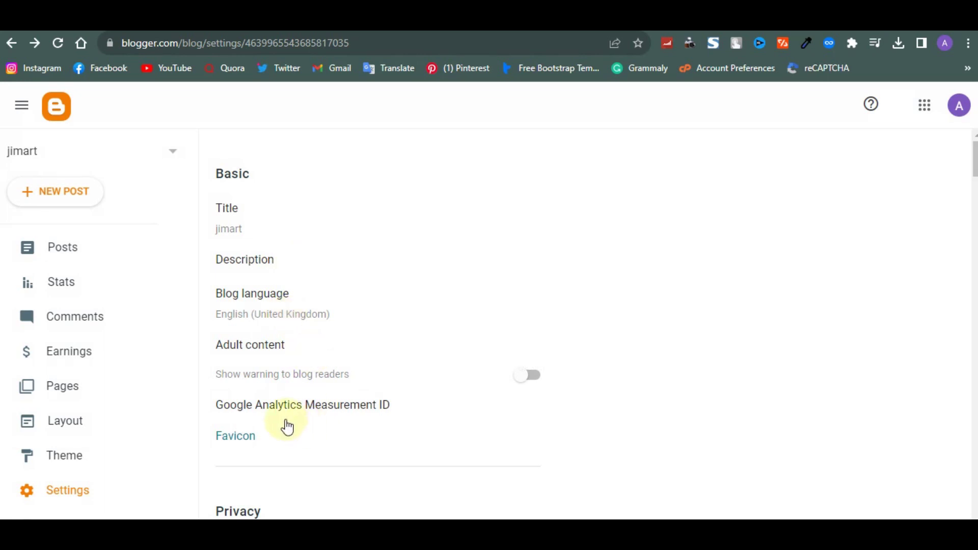
scroll(278, 415, "down", 1)
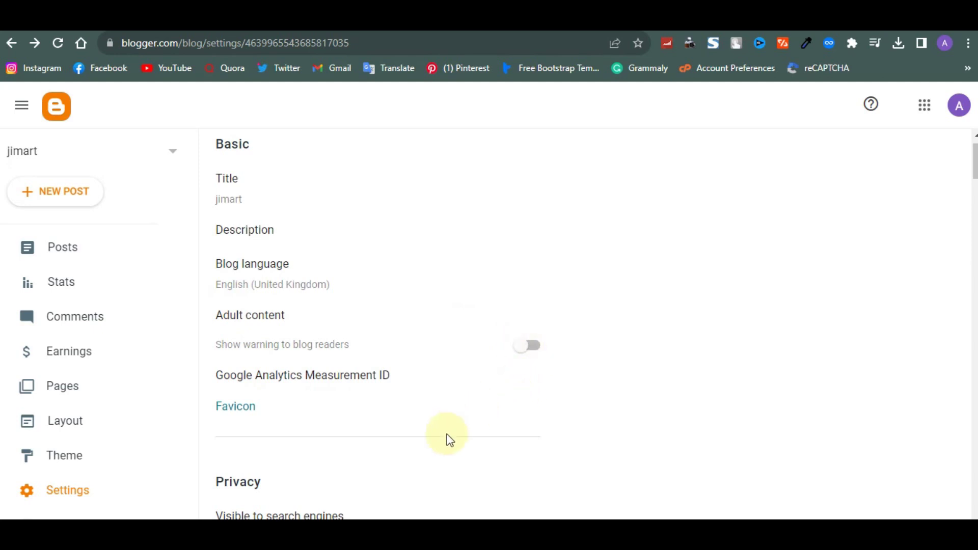
scroll(447, 440, "down", 1)
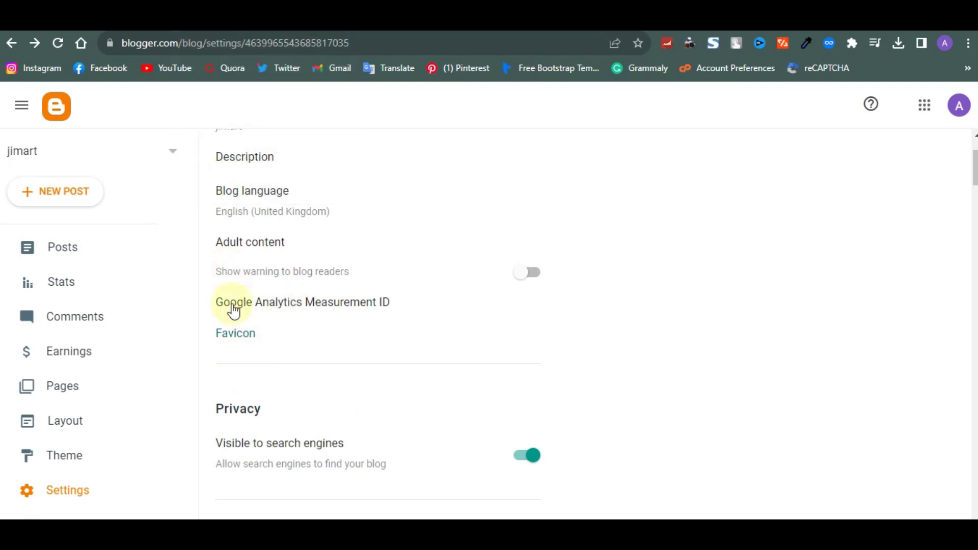
scroll(235, 424, "down", 1)
scroll(235, 424, "down", 1)
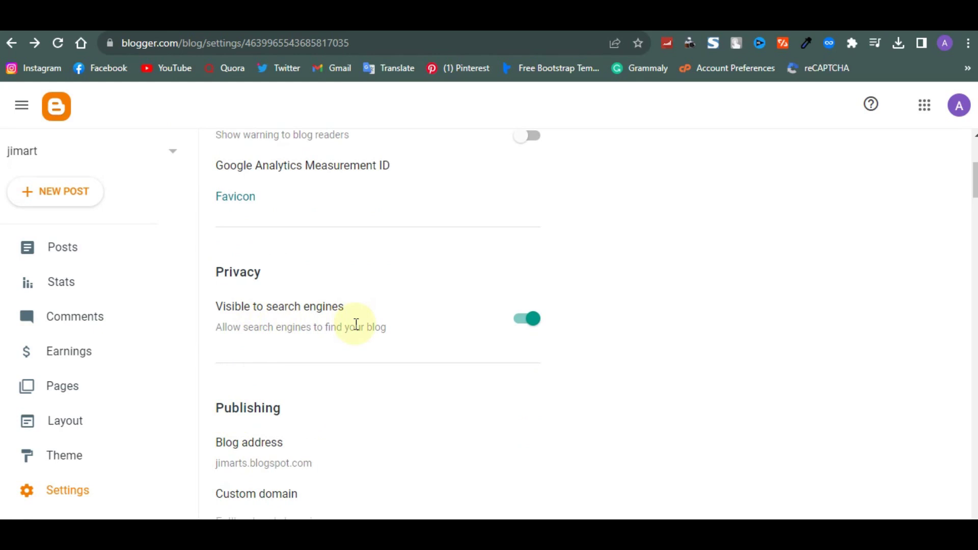
scroll(354, 291, "down", 2)
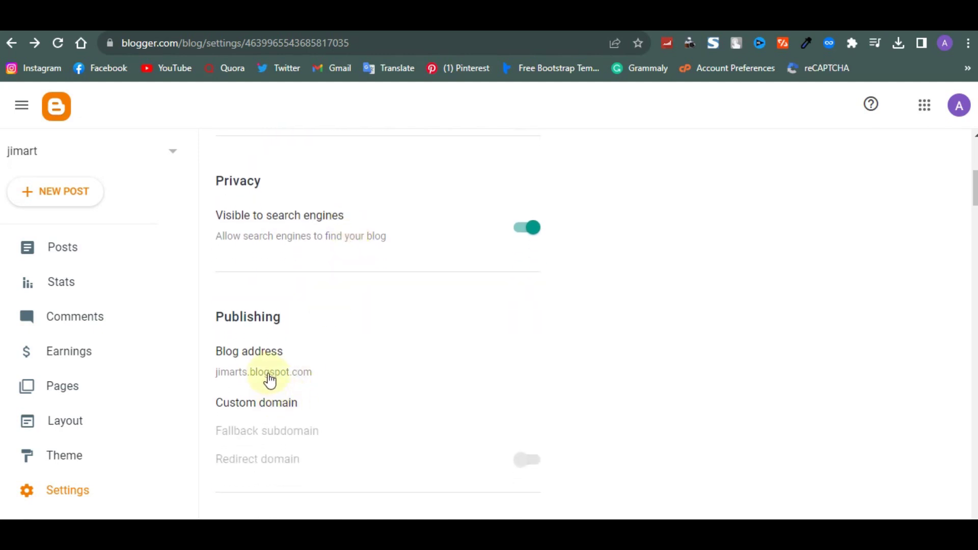
scroll(269, 380, "down", 2)
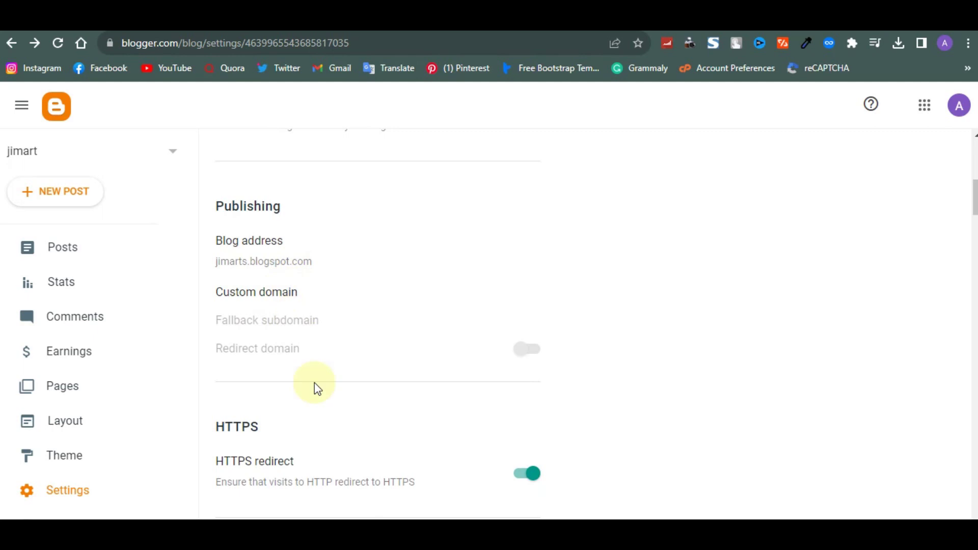
scroll(314, 388, "down", 3)
scroll(313, 384, "down", 1)
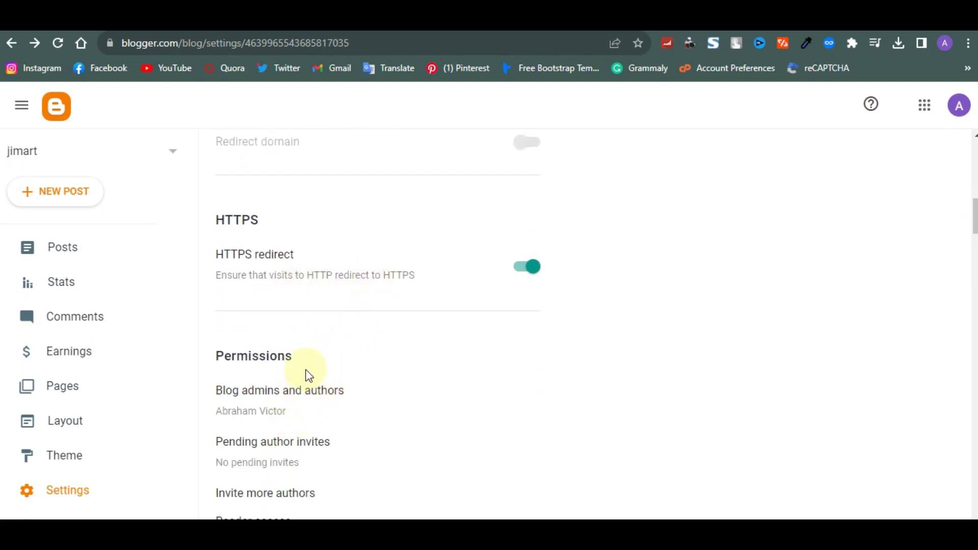
scroll(307, 426, "down", 2)
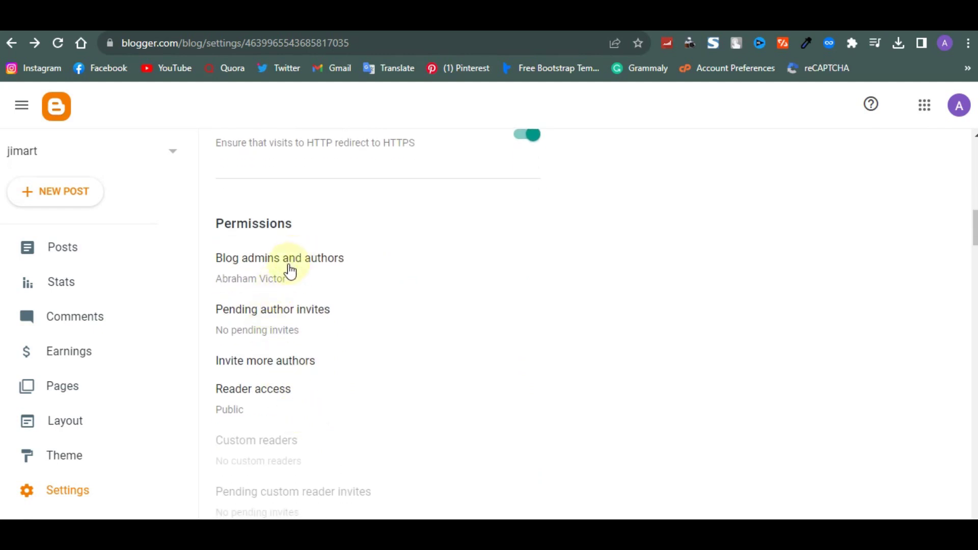
scroll(297, 275, "down", 5)
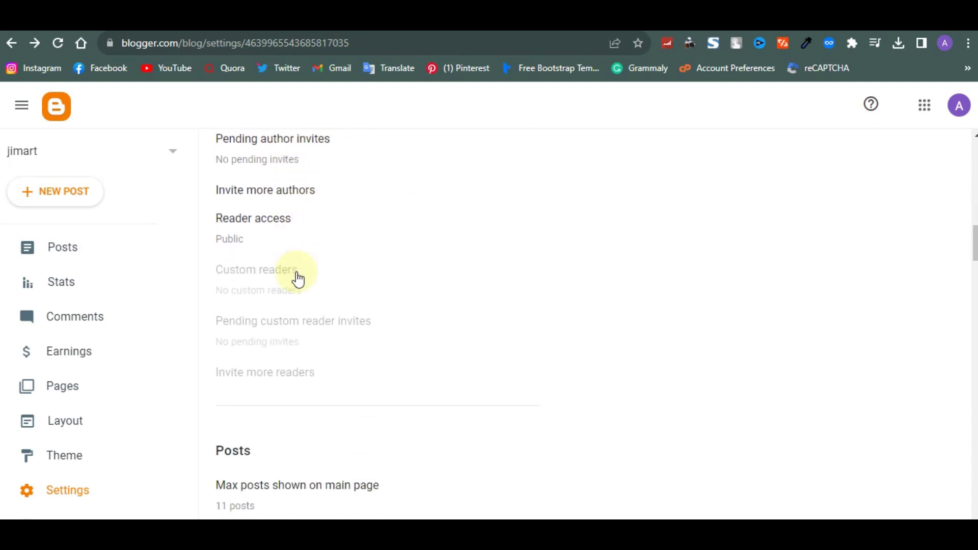
scroll(296, 271, "down", 2)
Change 'Max posts shown on main page' from 11 to 100 and save
left_click(243, 290)
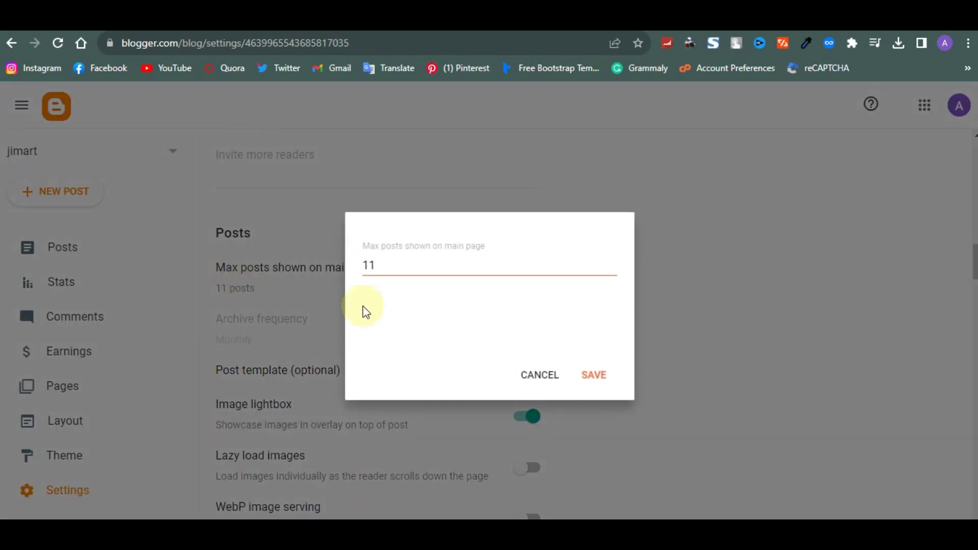
left_click_drag(384, 266, 349, 270)
type("100")
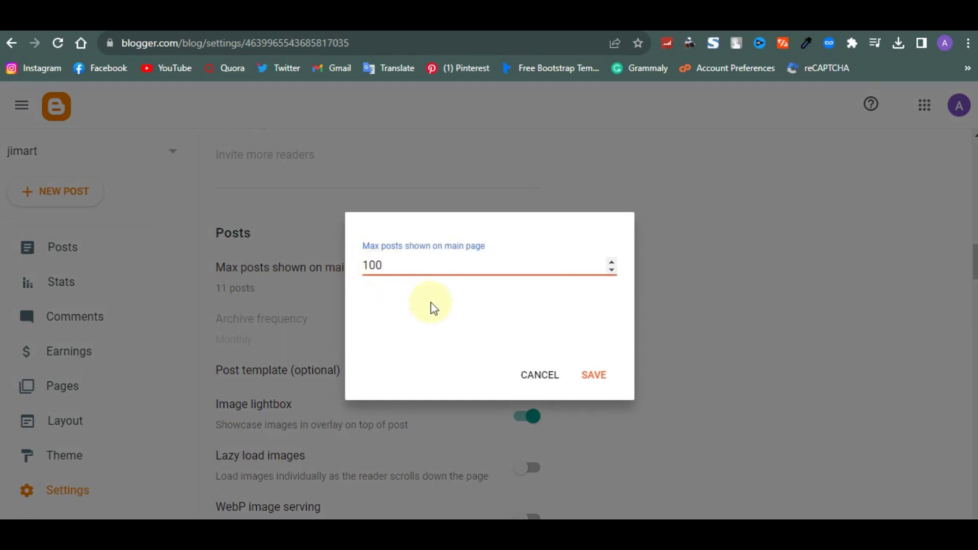
left_click(590, 383)
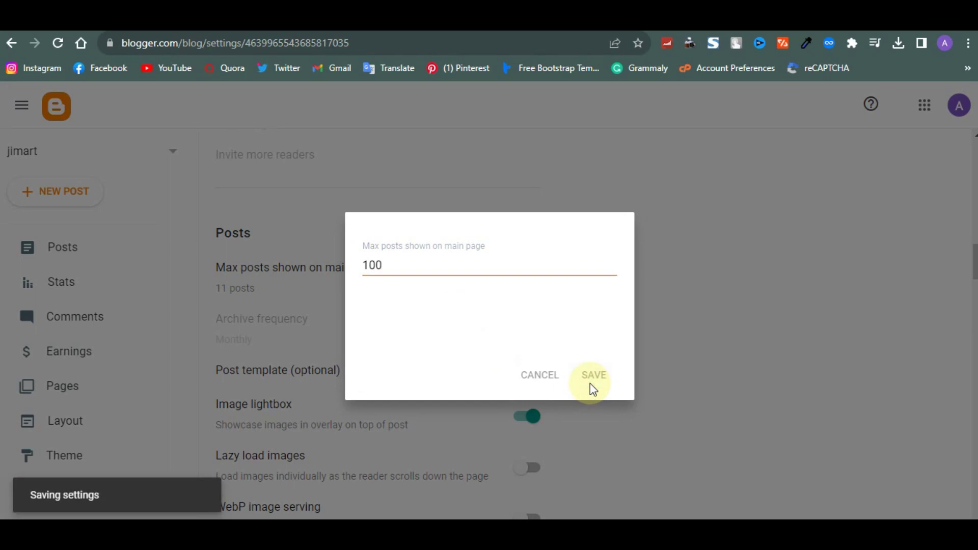
Switch on the Lazy load images setting
scroll(404, 407, "down", 2)
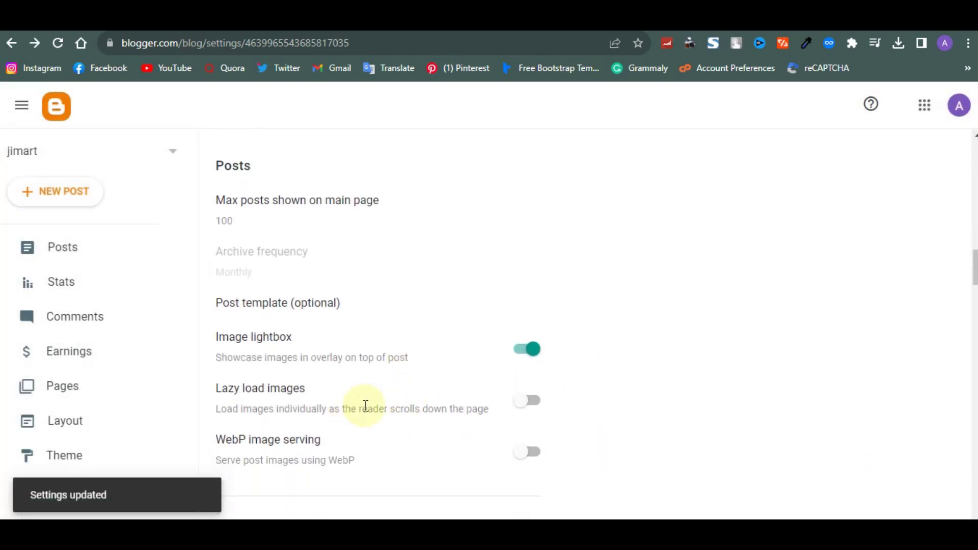
left_click(530, 403)
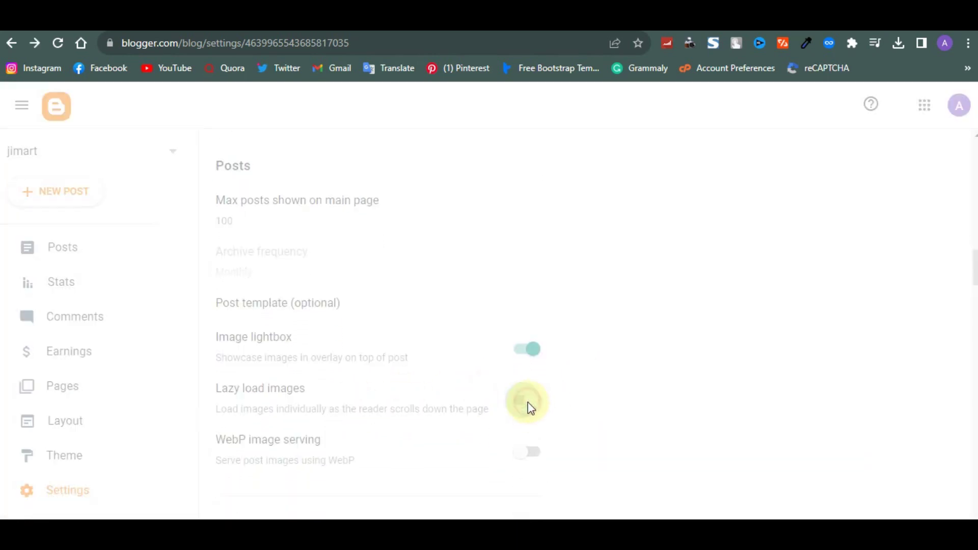
scroll(410, 405, "down", 3)
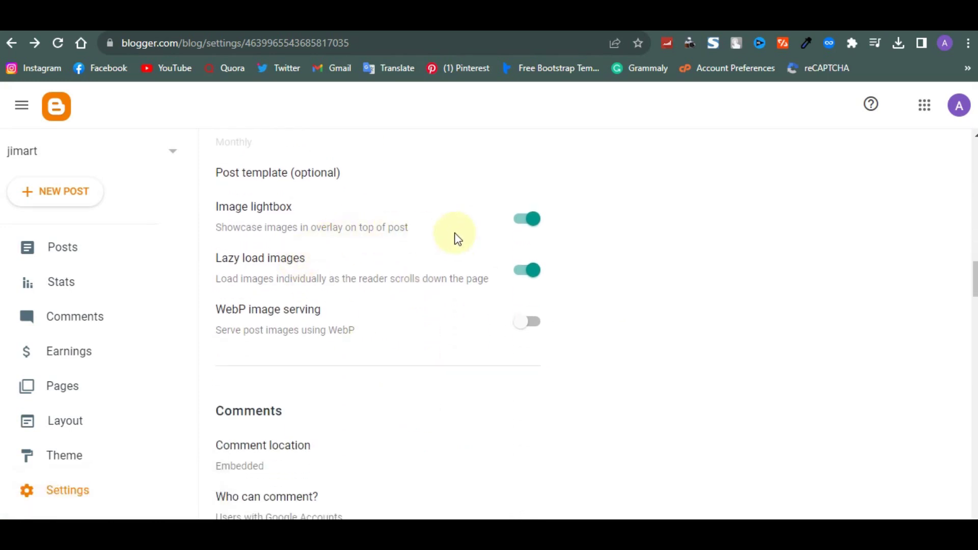
scroll(458, 240, "down", 2)
scroll(457, 239, "down", 10)
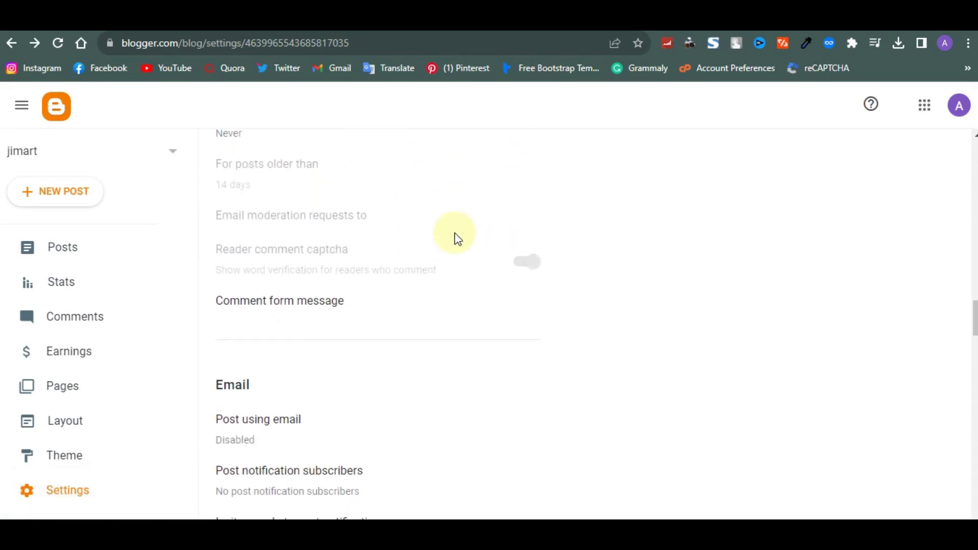
scroll(458, 240, "down", 9)
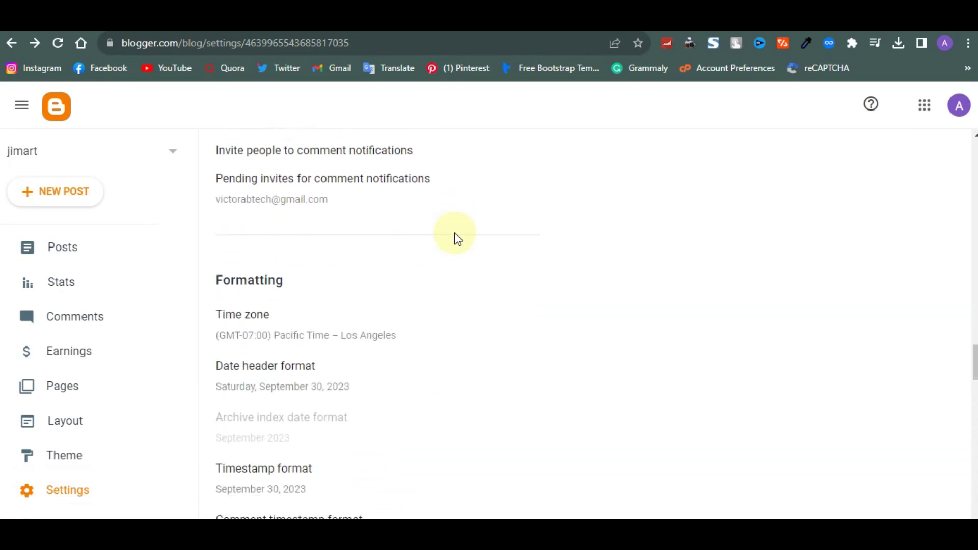
scroll(458, 239, "down", 4)
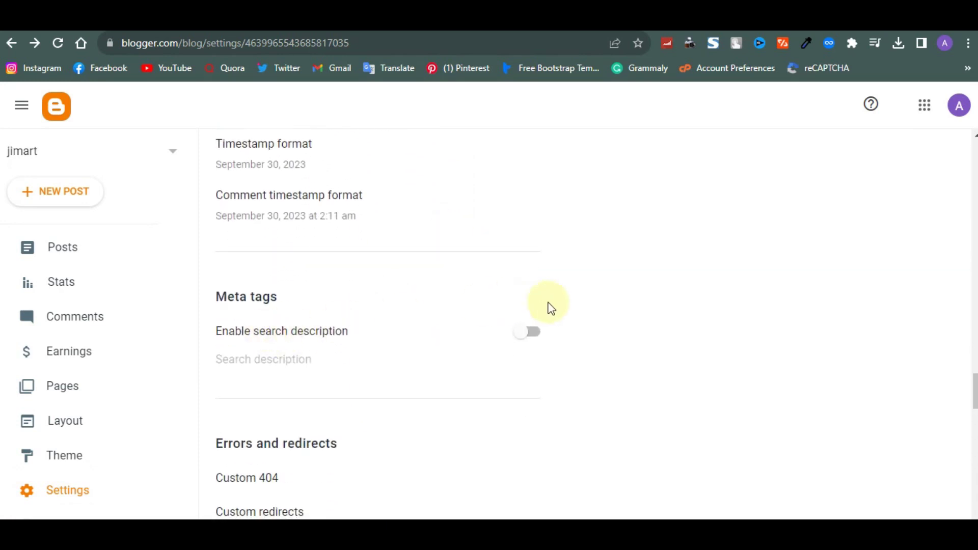
Turn on 'Enable search description' under Meta tags and review the remaining settings
left_click(534, 335)
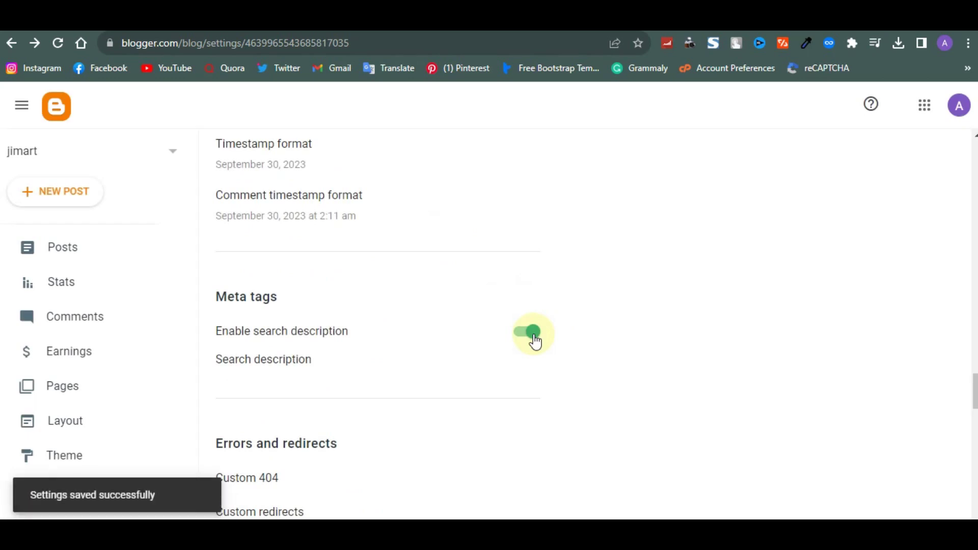
scroll(415, 393, "down", 1)
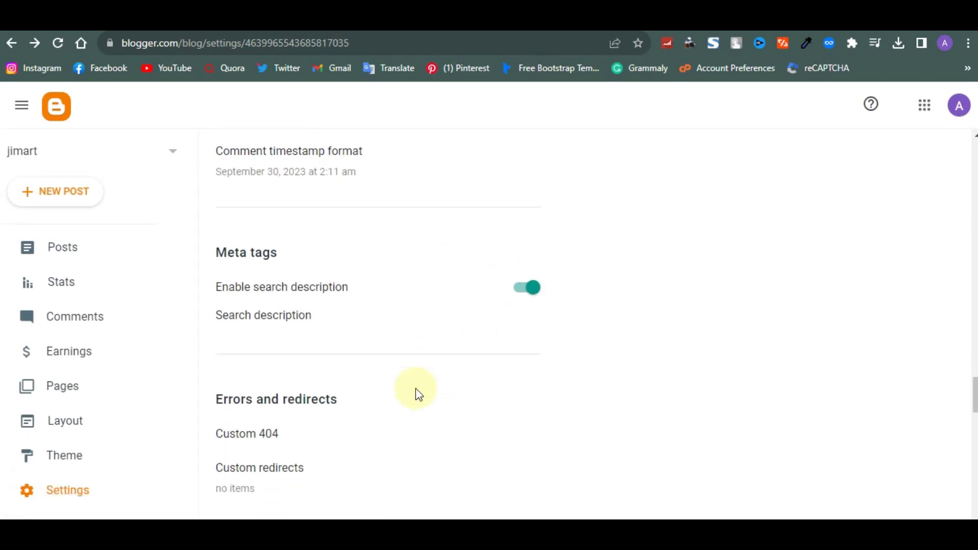
scroll(418, 395, "down", 1)
scroll(276, 435, "down", 3)
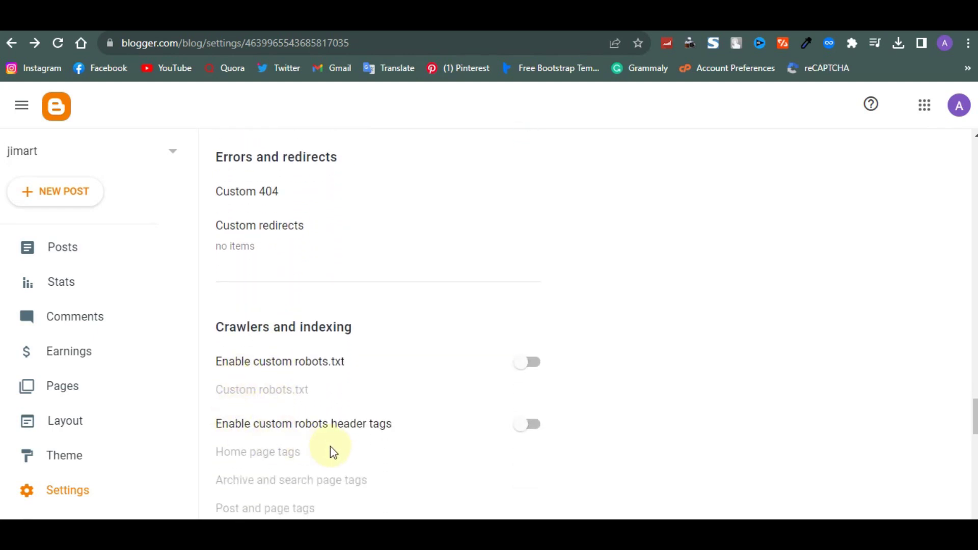
scroll(332, 452, "down", 5)
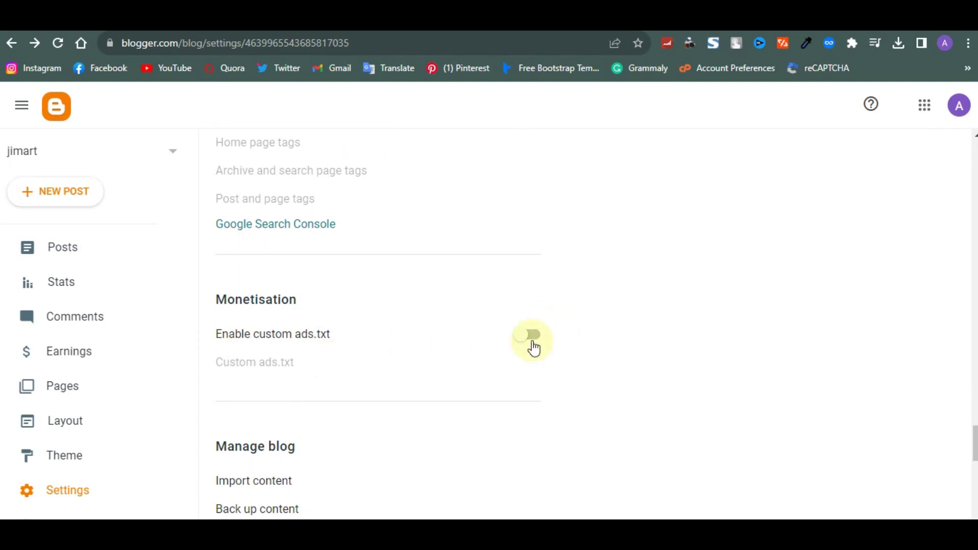
scroll(534, 348, "down", 7)
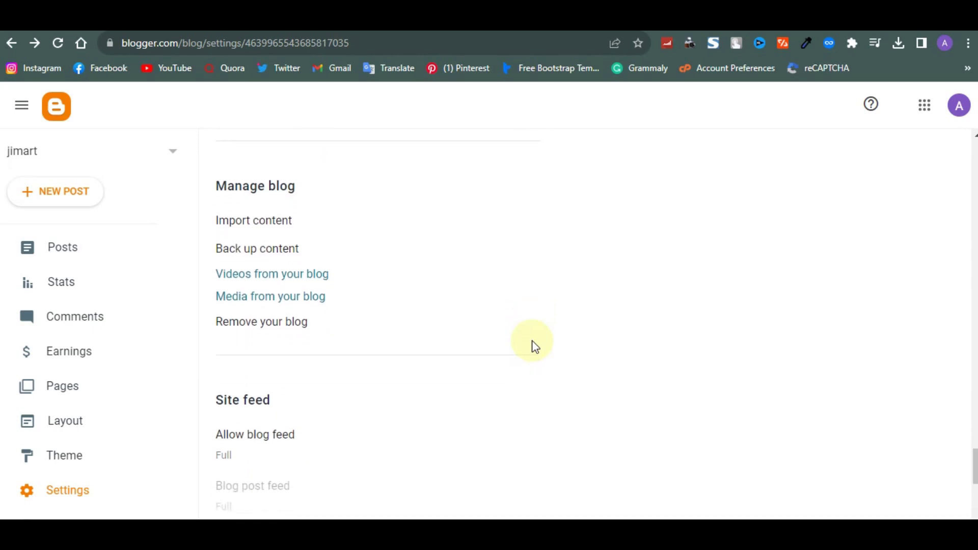
scroll(533, 341, "down", 4)
scroll(532, 341, "up", 15)
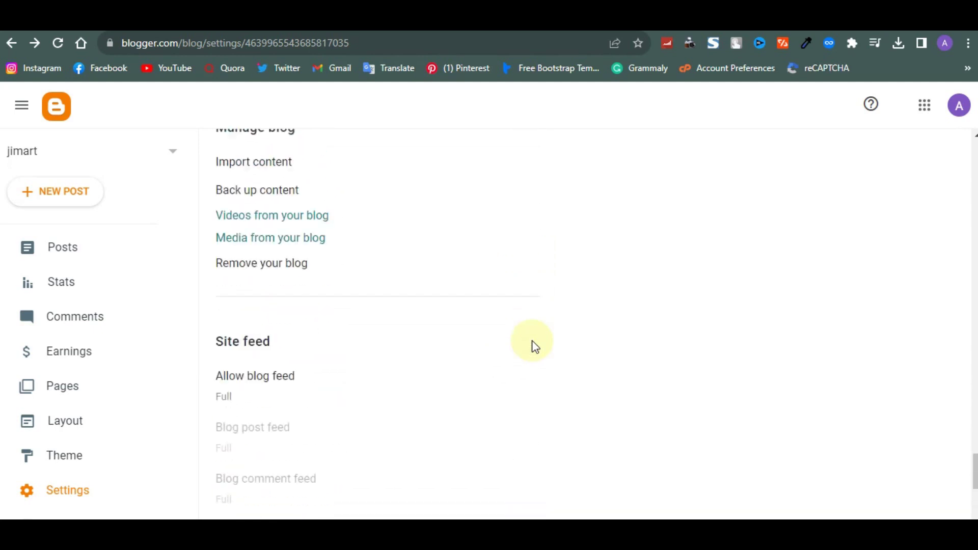
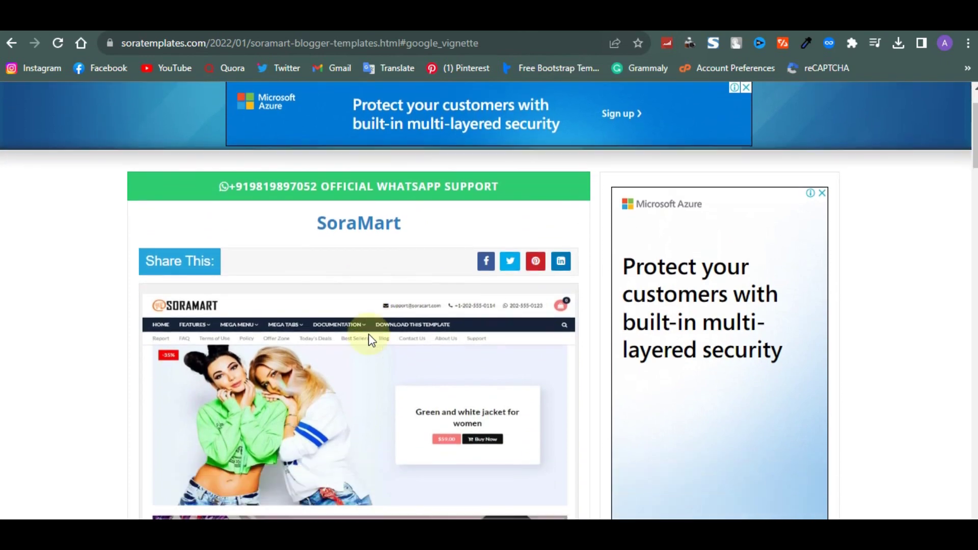
Compare the SoraMart free and premium version tables, then return to the Blogger Theme page
scroll(369, 334, "down", 4)
scroll(368, 392, "down", 3)
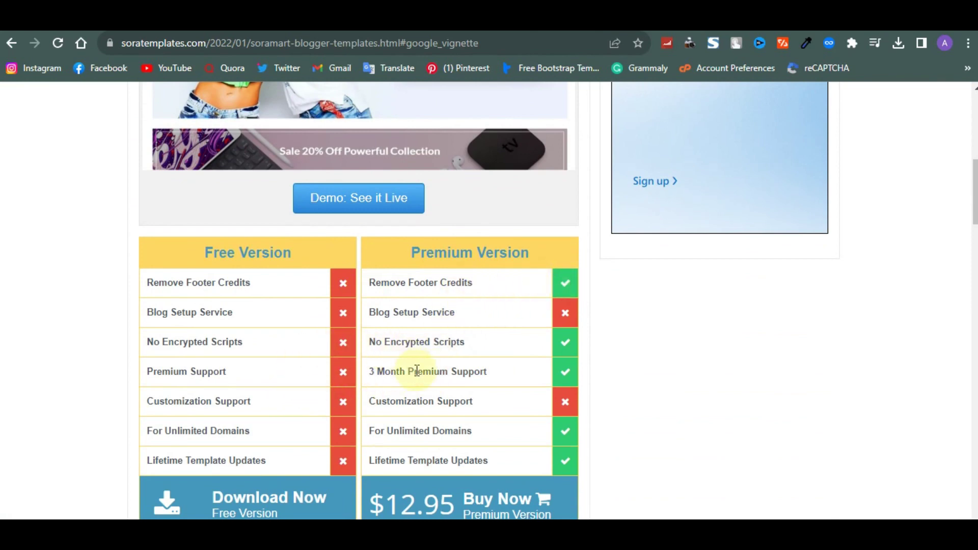
scroll(419, 400, "down", 1)
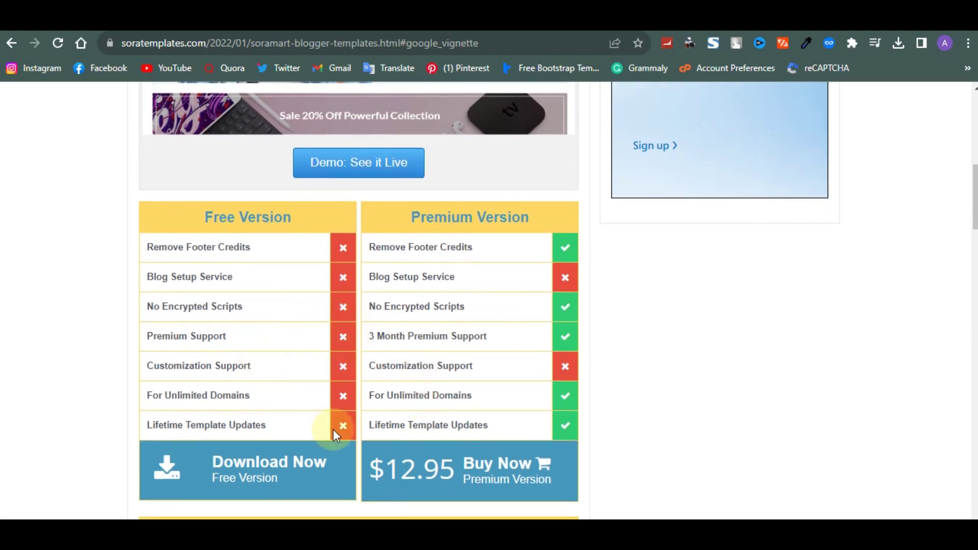
scroll(381, 411, "down", 4)
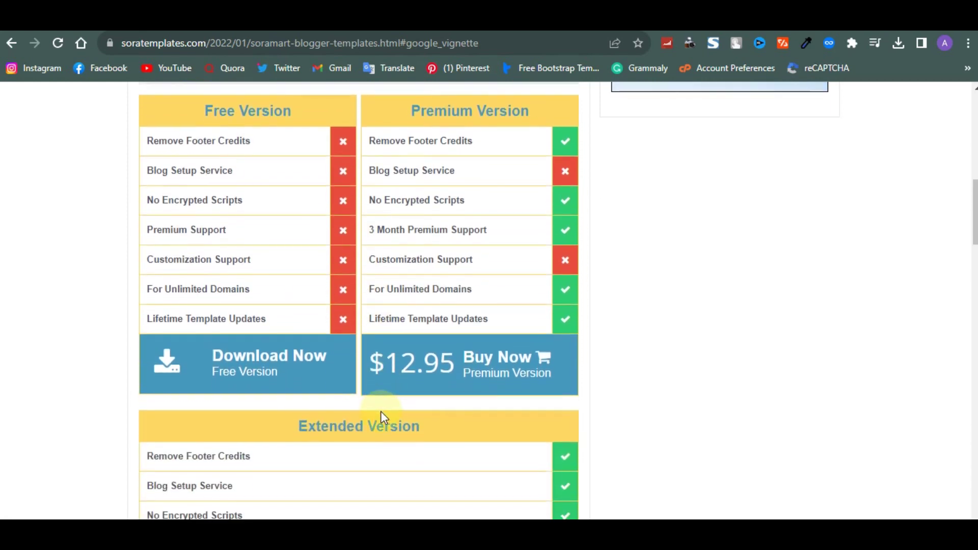
scroll(384, 415, "up", 3)
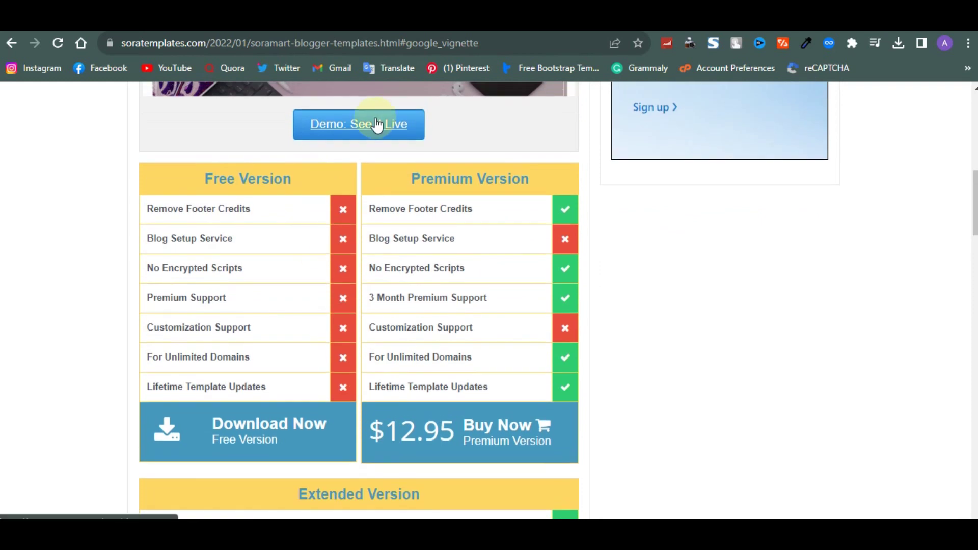
left_click(163, 20)
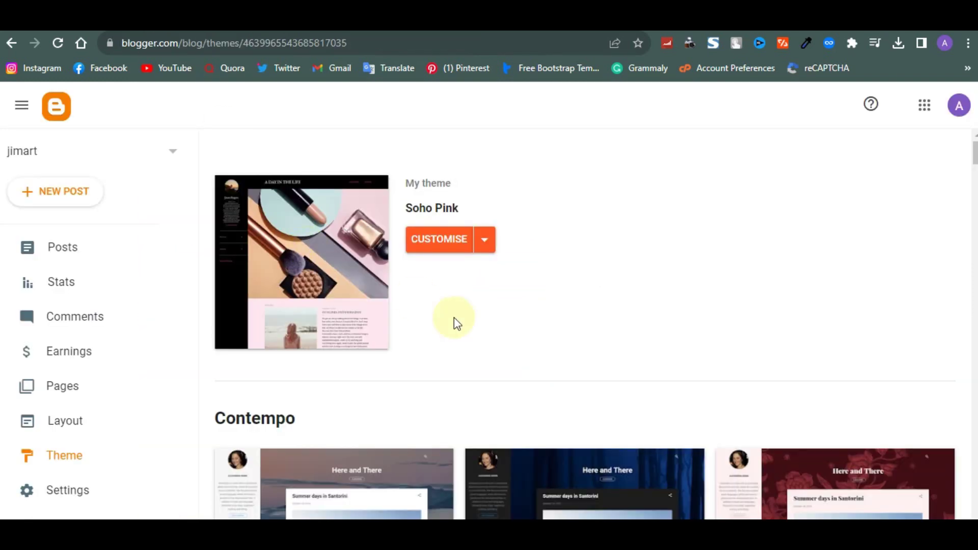
Restore the blog theme from the SoraMart Free Version 2.0 file in the SoraMart folder
left_click(479, 238)
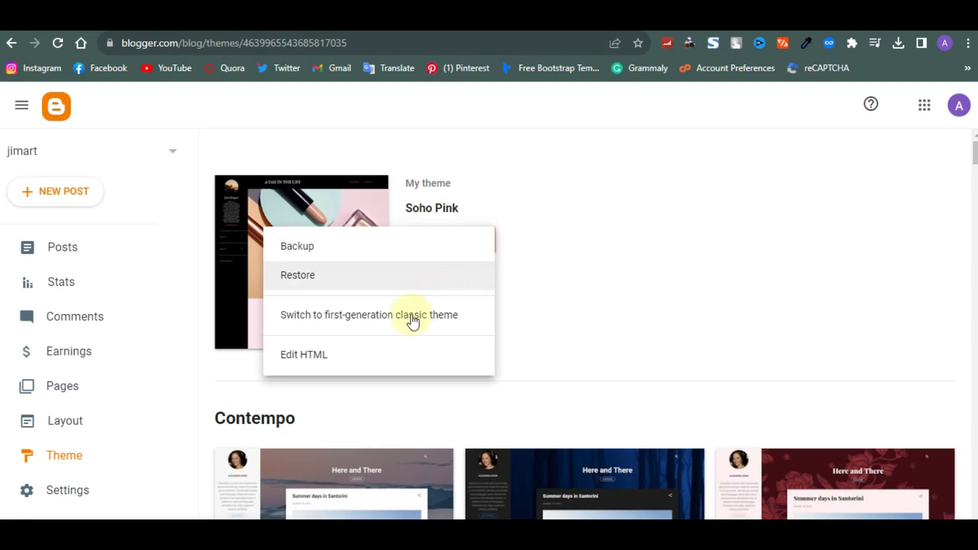
left_click(371, 278)
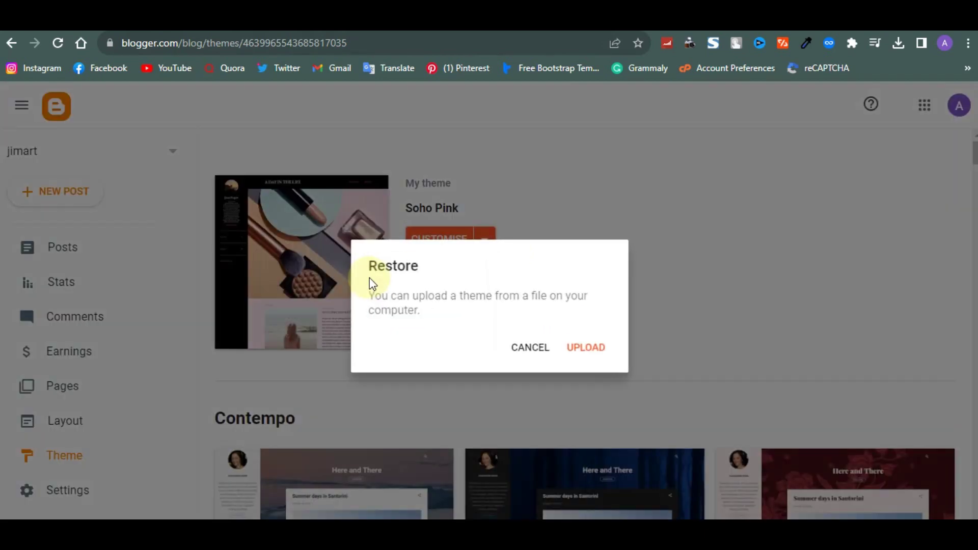
left_click(582, 349)
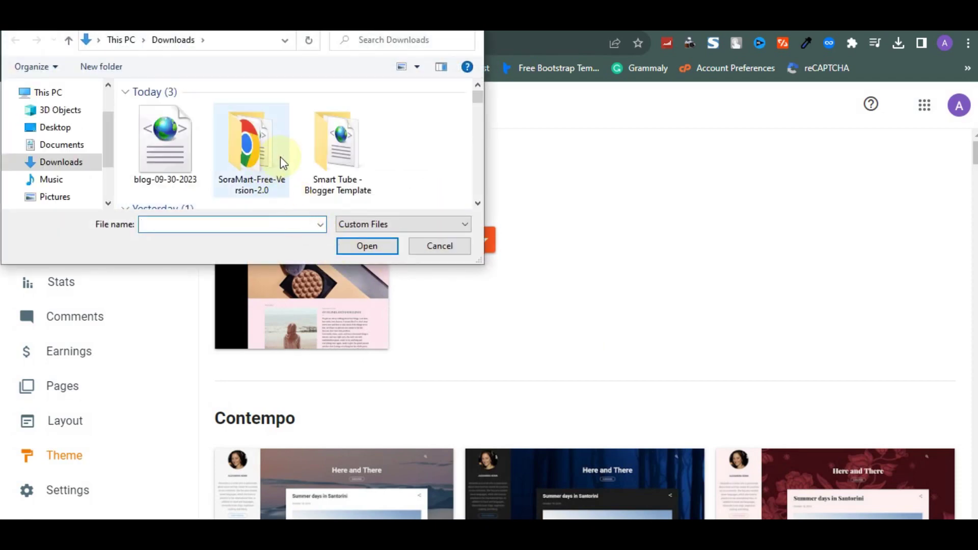
double_click(264, 142)
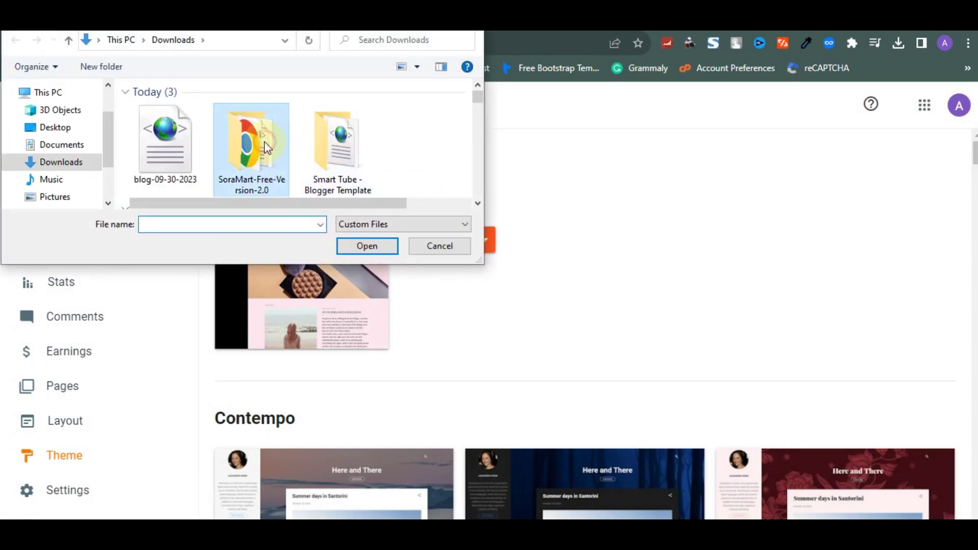
left_click(259, 154)
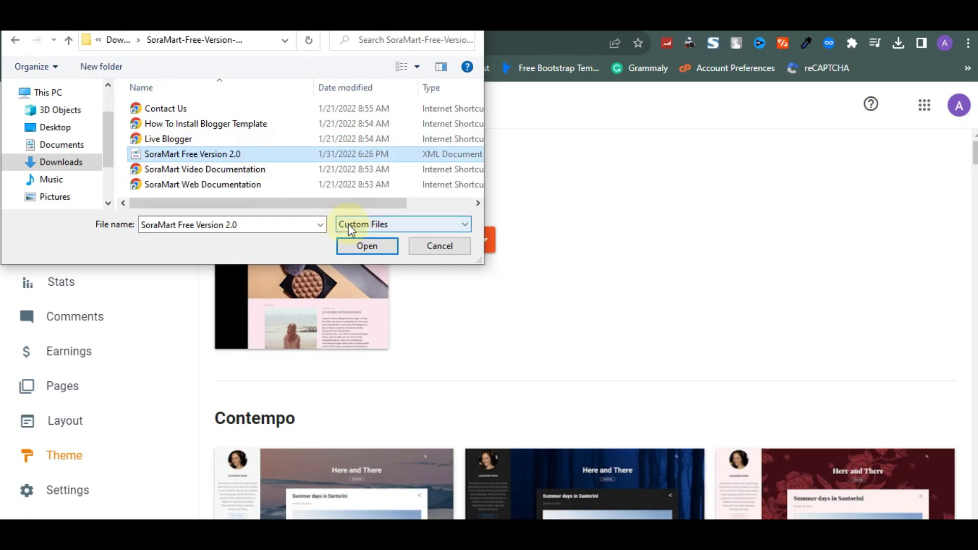
left_click(367, 245)
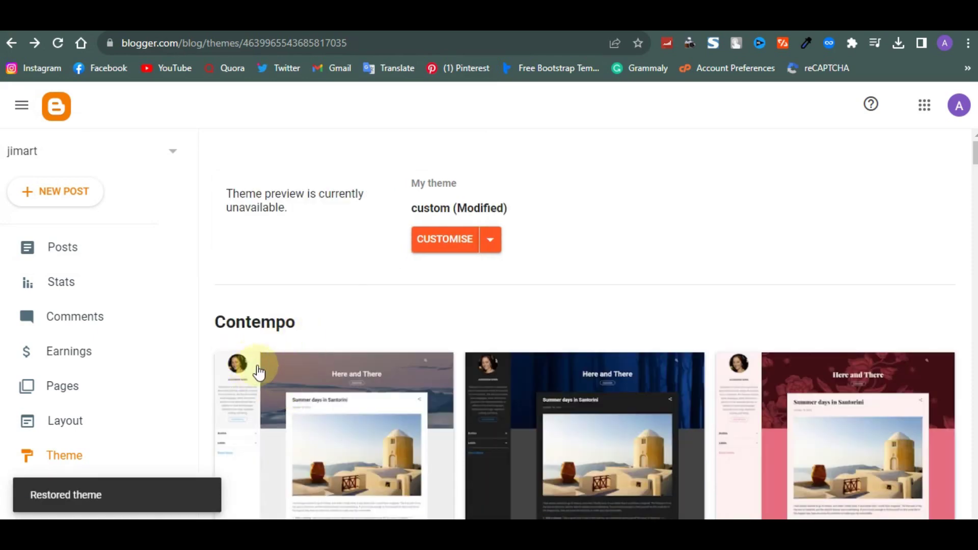
left_click(248, 32)
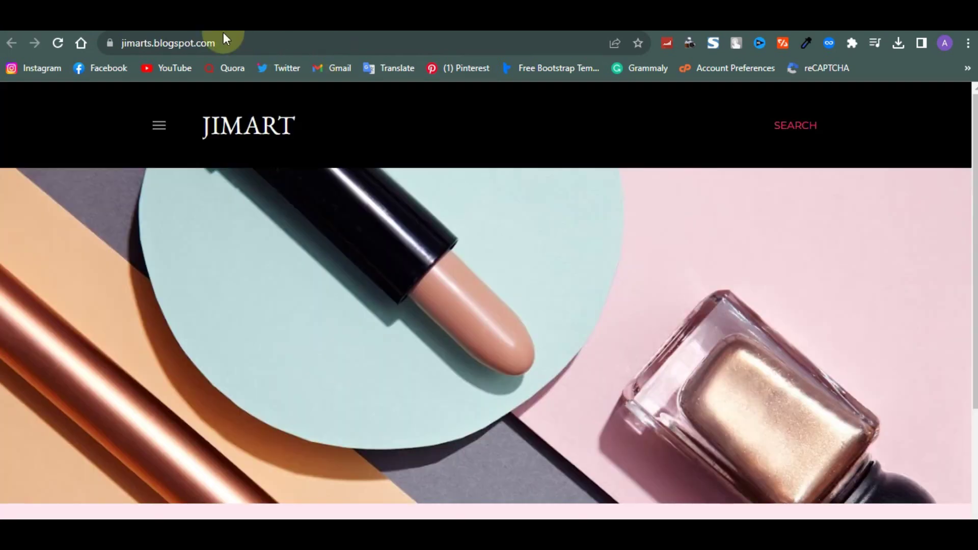
left_click(223, 49)
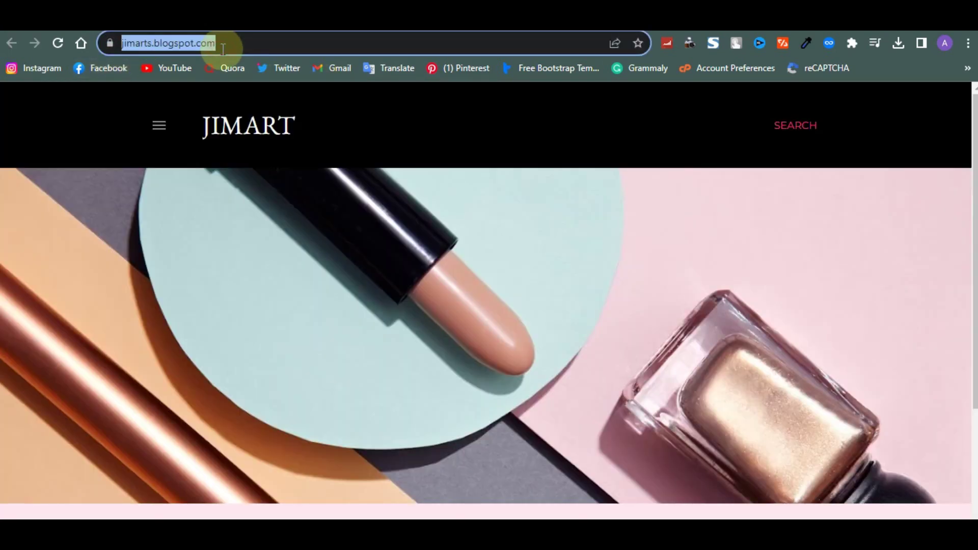
key("Return")
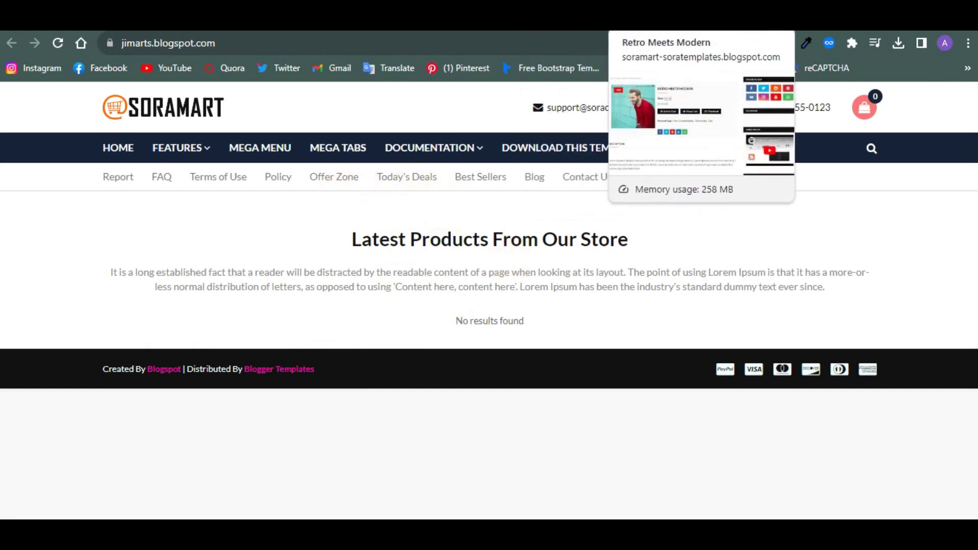
left_click(657, 18)
scroll(470, 312, "up", 2)
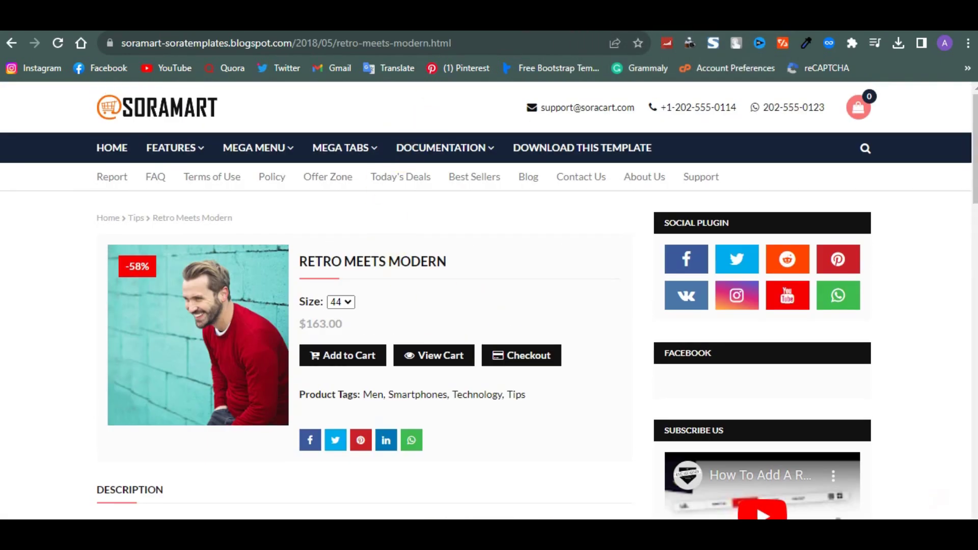
key("ctrl+shift+Tab")
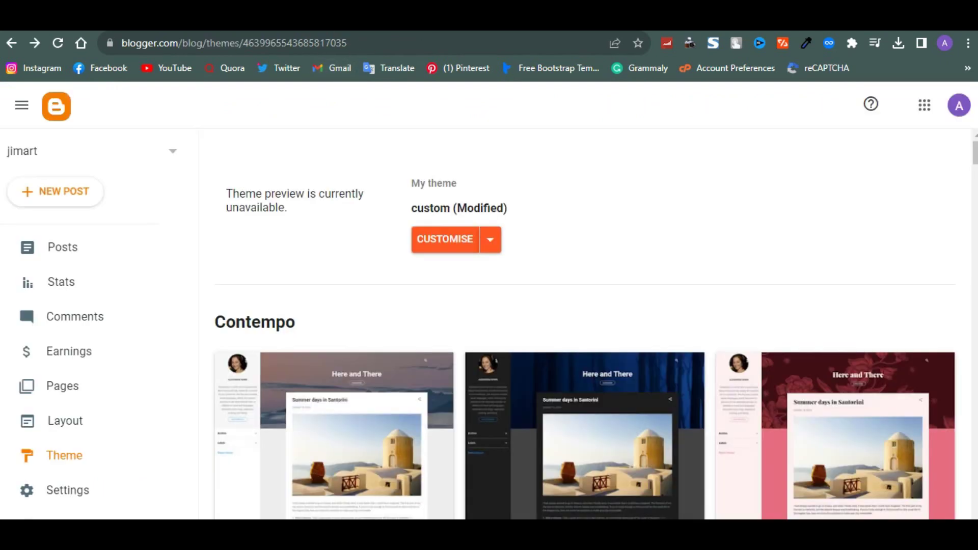
key("ctrl+Tab")
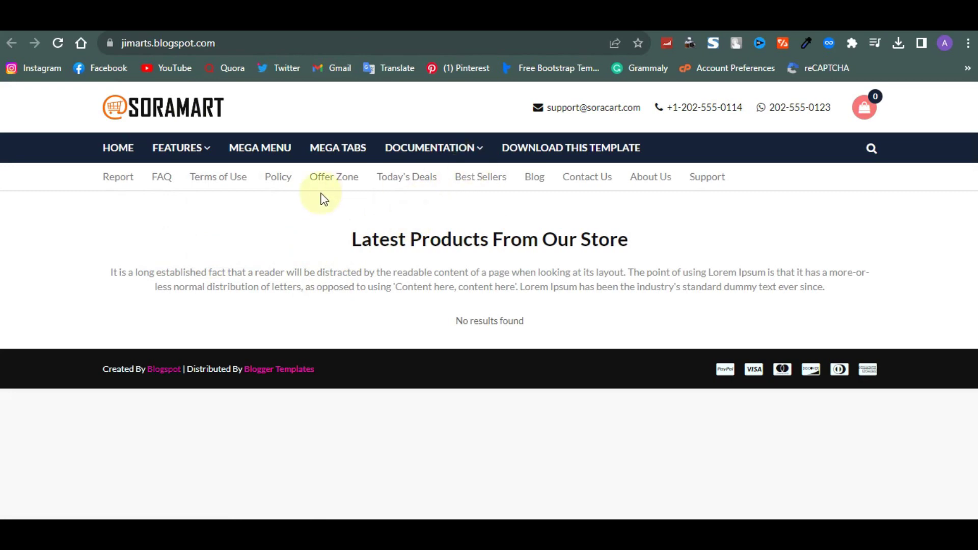
key("ctrl+shift+Tab")
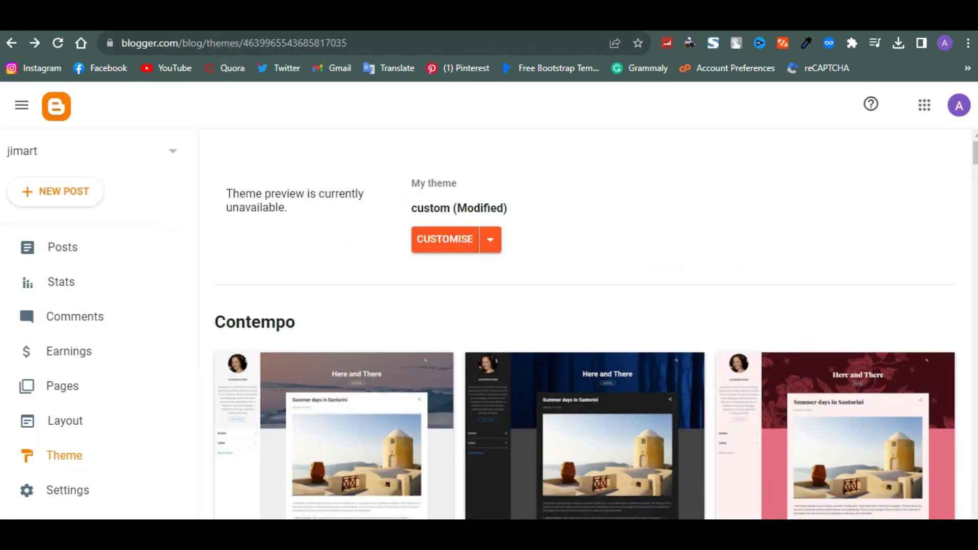
Import the blog-09-30-2023 export file from Downloads via Manage blog, then check the Posts list
scroll(137, 417, "down", 1)
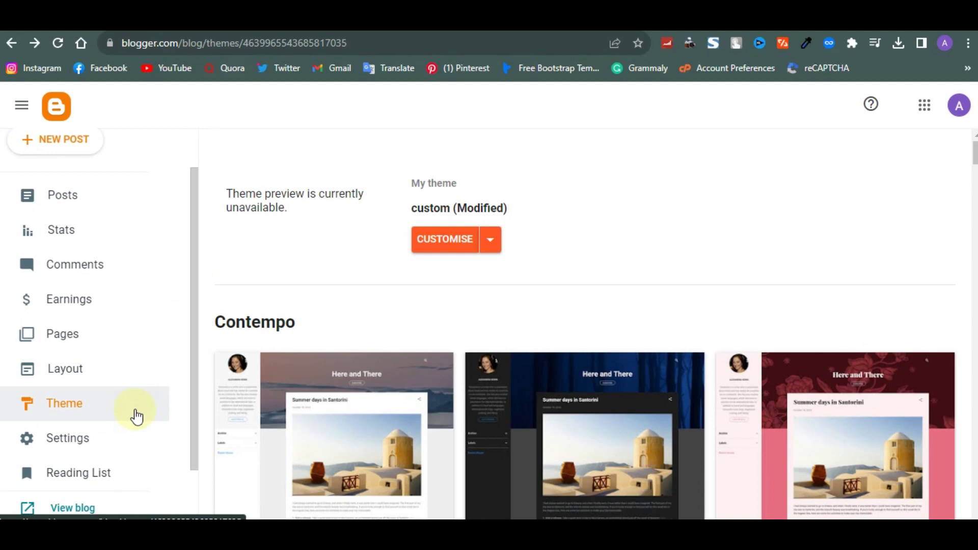
left_click(68, 438)
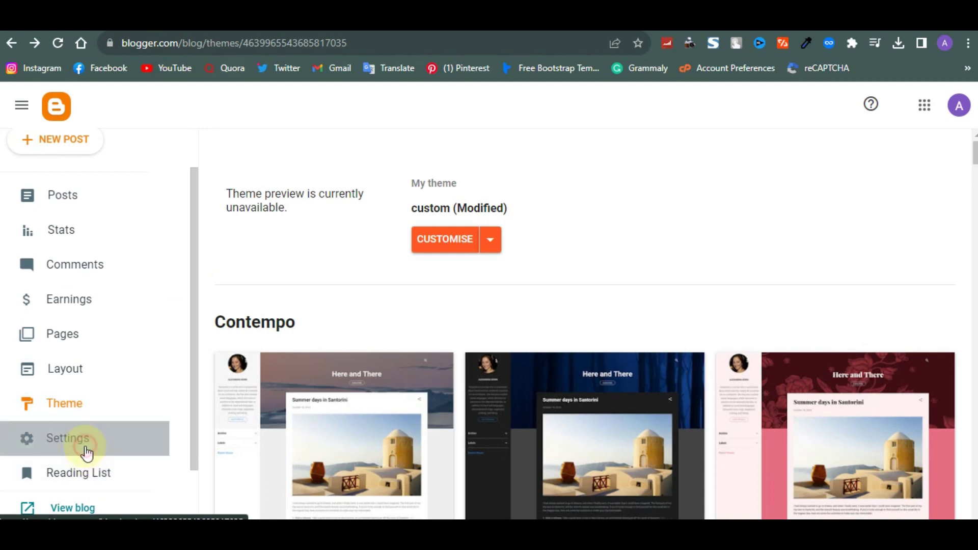
scroll(410, 363, "down", 9)
scroll(410, 363, "down", 20)
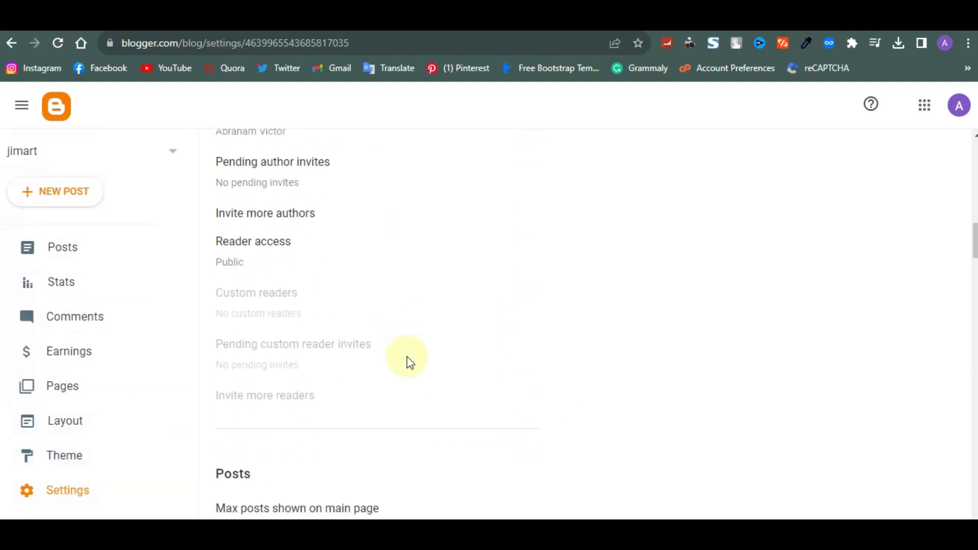
scroll(411, 363, "down", 20)
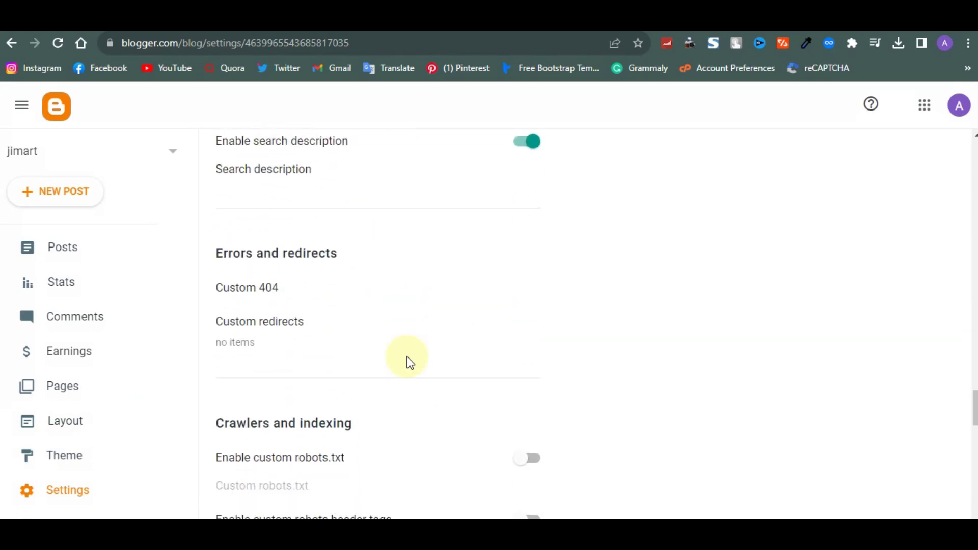
scroll(410, 362, "up", 7)
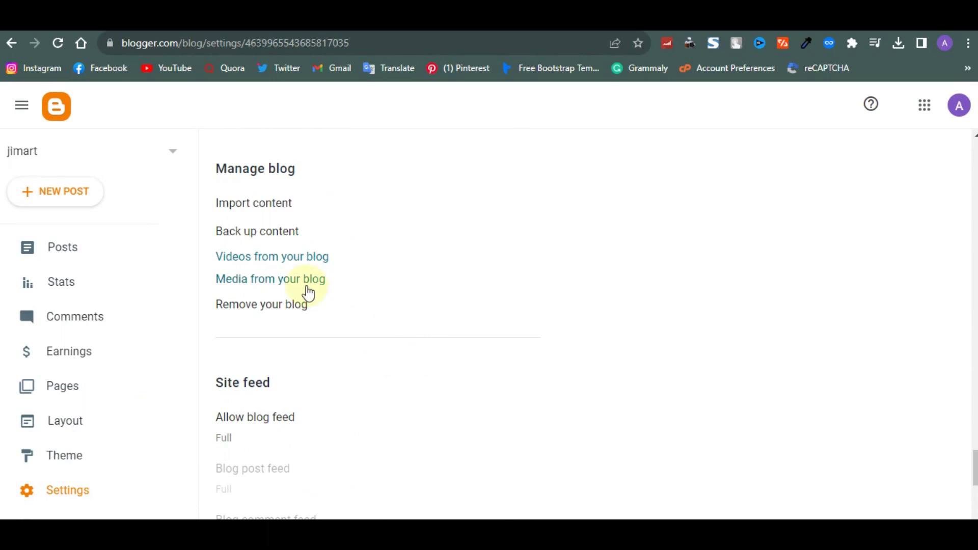
left_click(253, 206)
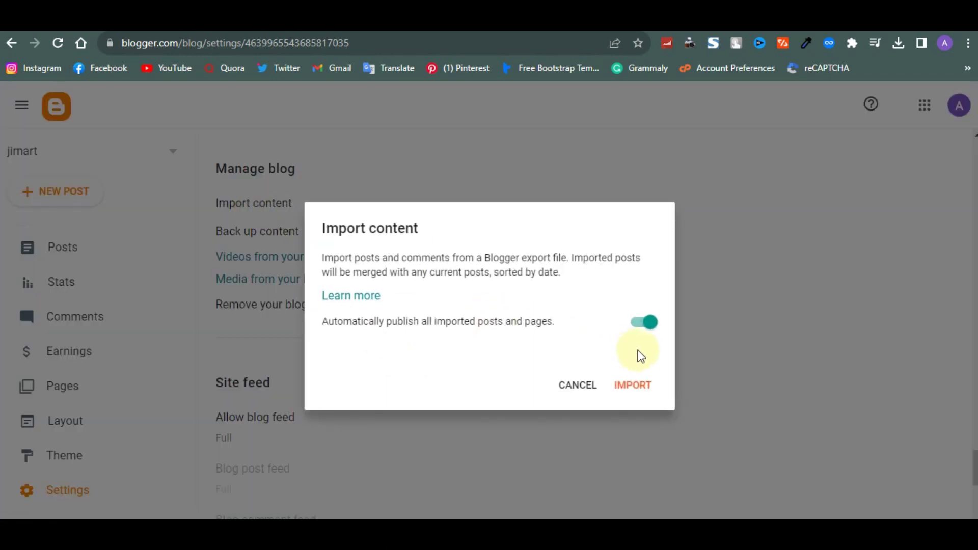
left_click(643, 384)
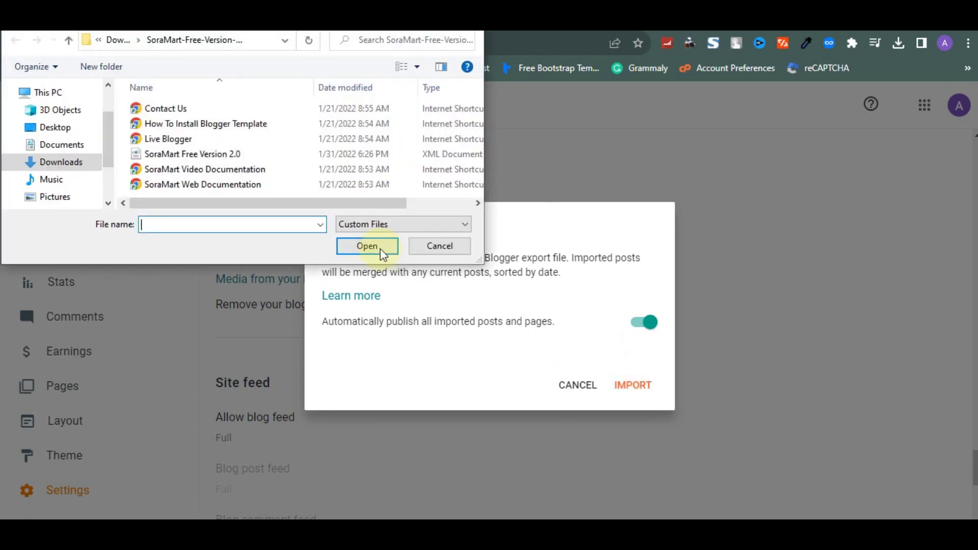
left_click(77, 161)
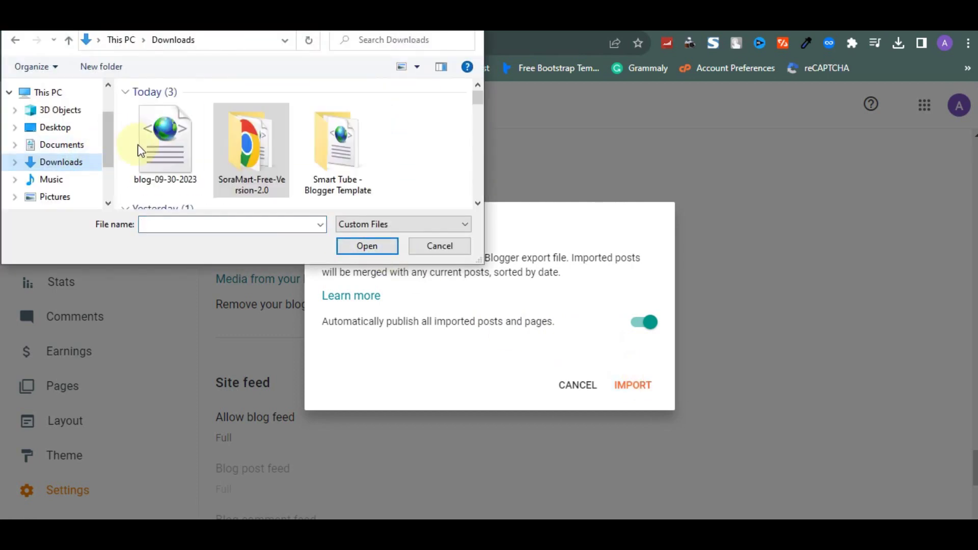
left_click(156, 149)
left_click(367, 245)
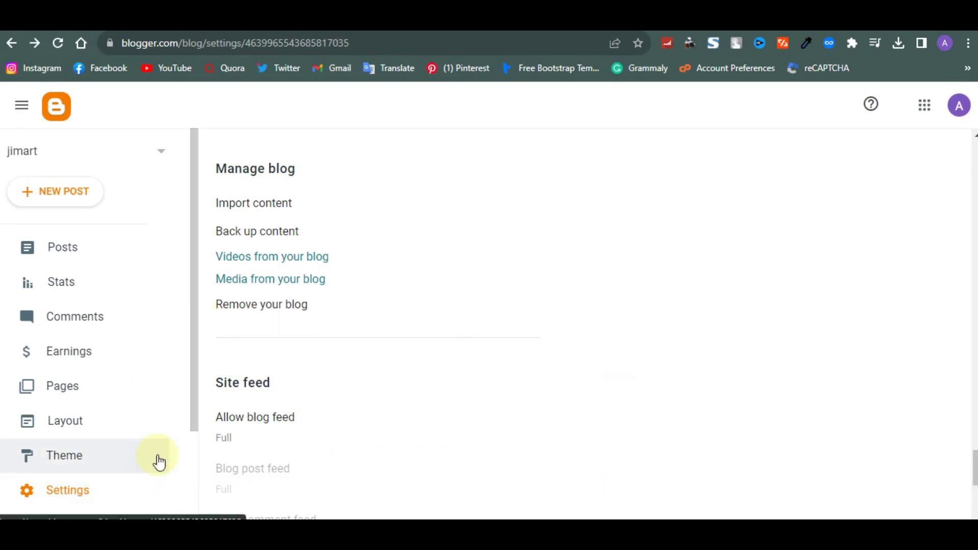
left_click(88, 253)
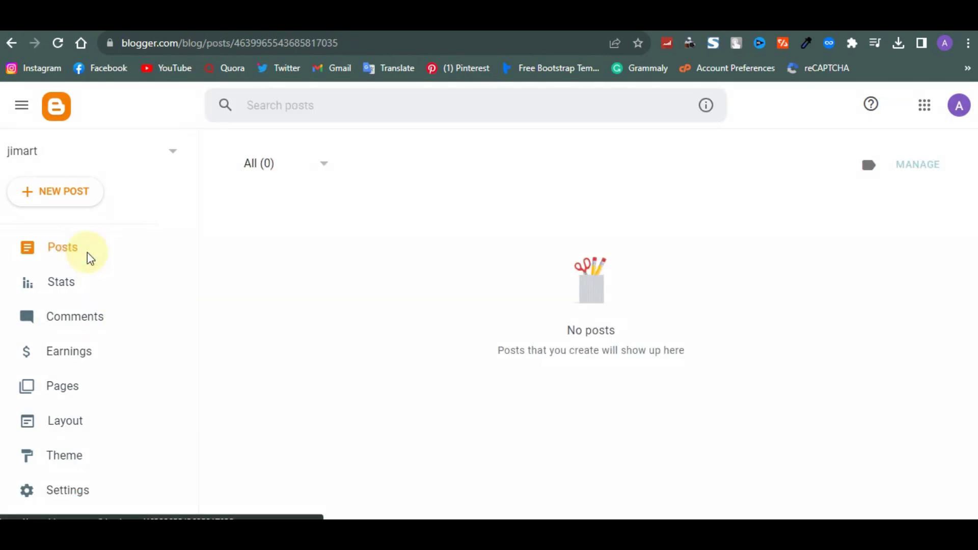
Import the blog-09-30-2023 export file again from Settings' Manage blog section
left_click(99, 490)
scroll(256, 376, "down", 6)
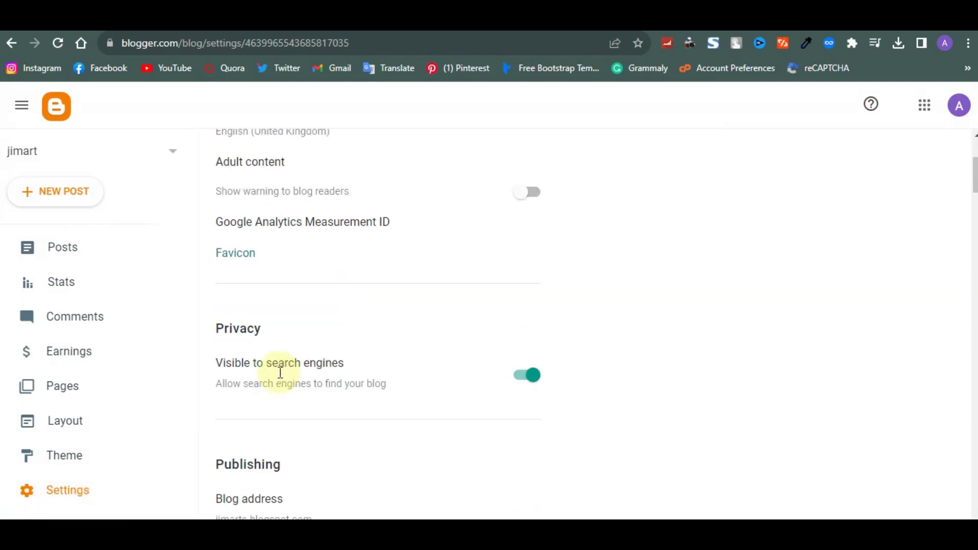
scroll(281, 380, "down", 20)
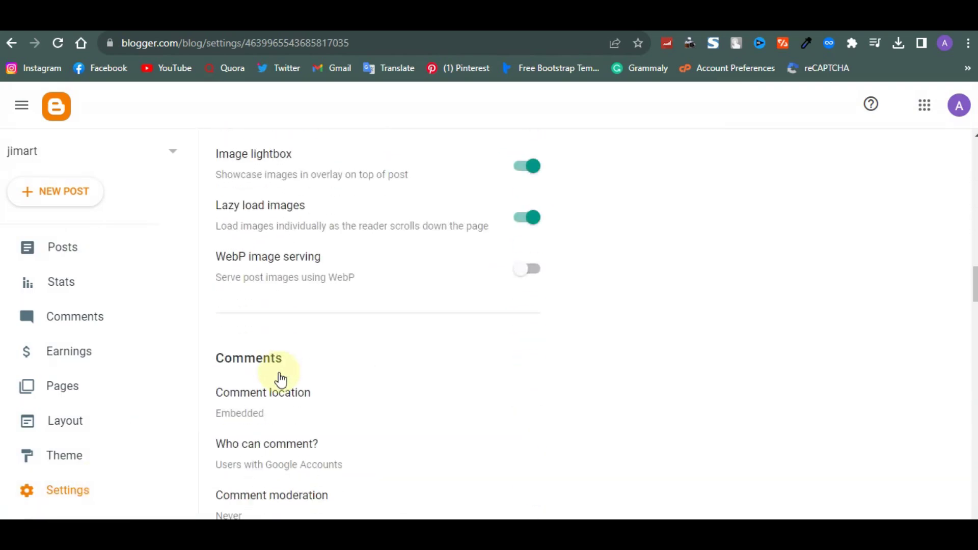
scroll(281, 380, "down", 15)
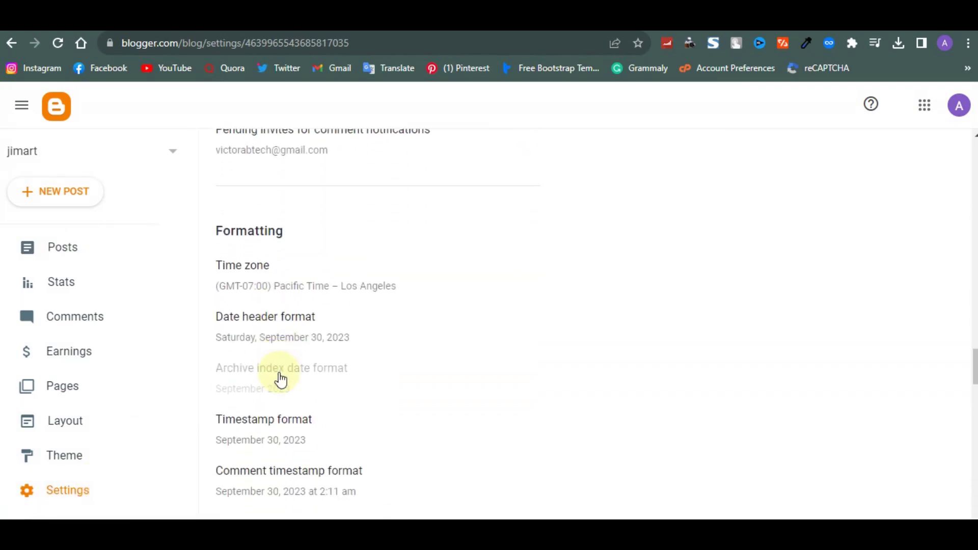
scroll(280, 379, "down", 12)
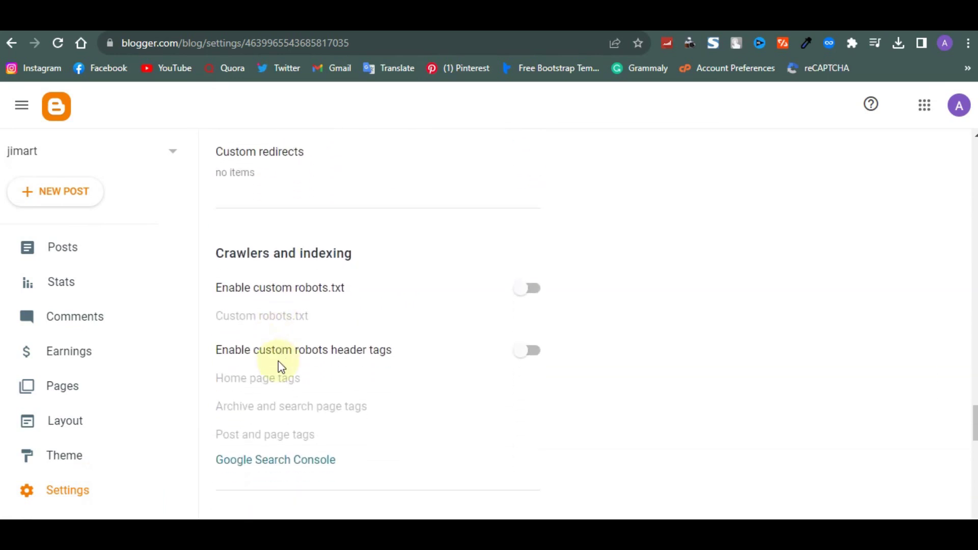
scroll(280, 365, "down", 6)
scroll(278, 364, "up", 5)
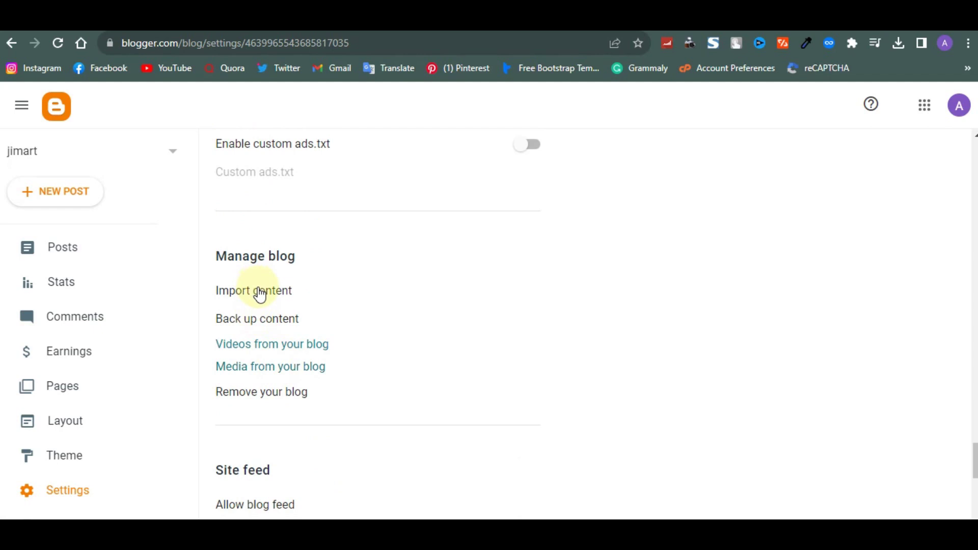
left_click(259, 294)
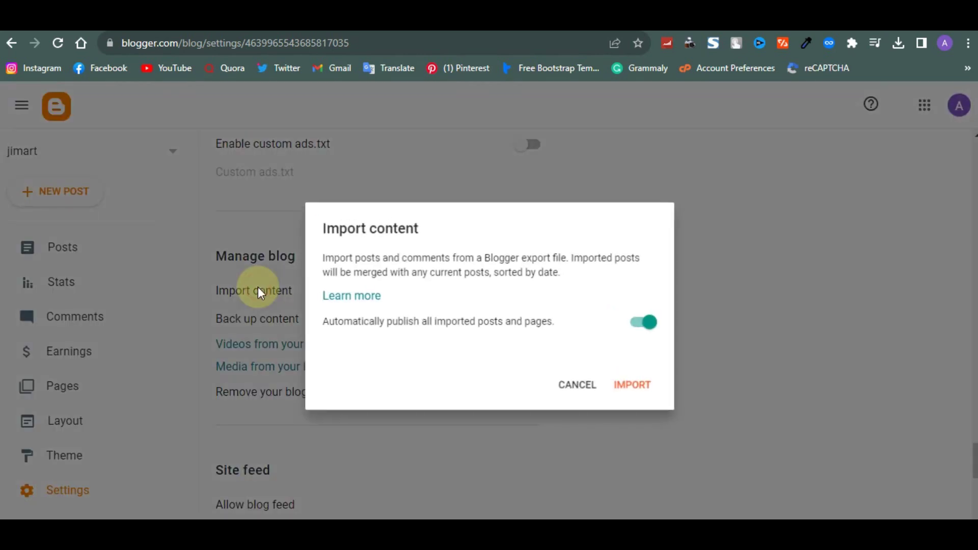
left_click(641, 386)
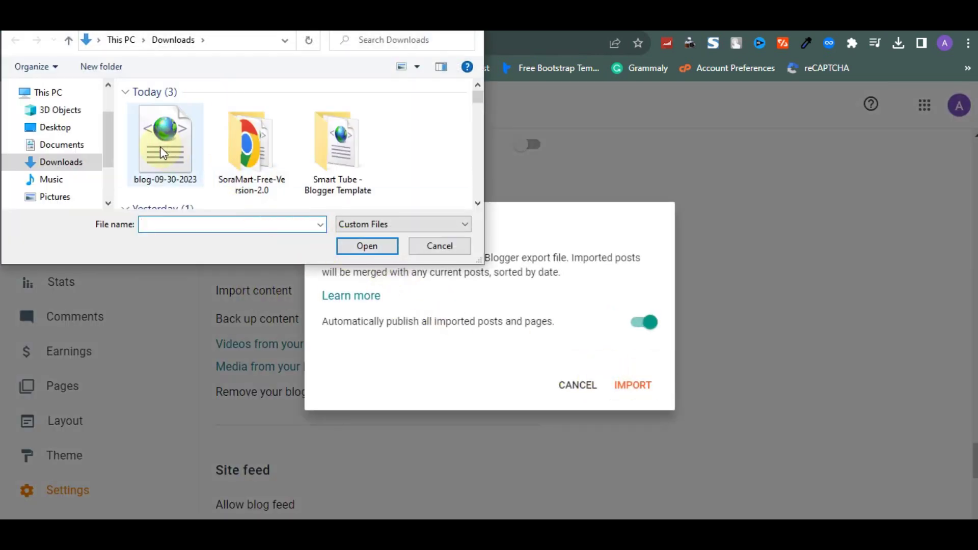
left_click(160, 148)
left_click(367, 246)
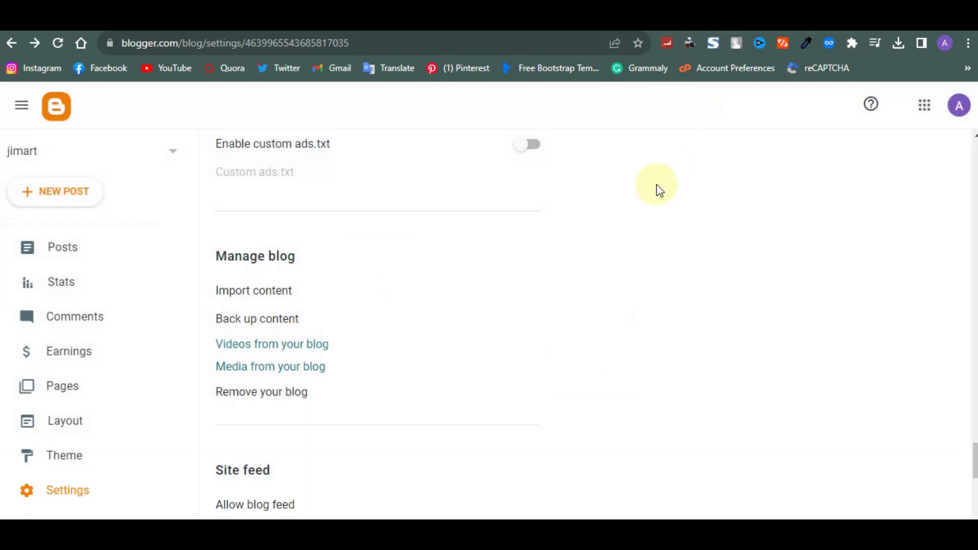
Confirm the 14 imported posts and browse the product listing on the live jimarts.blogspot.com homepage
left_click(56, 250)
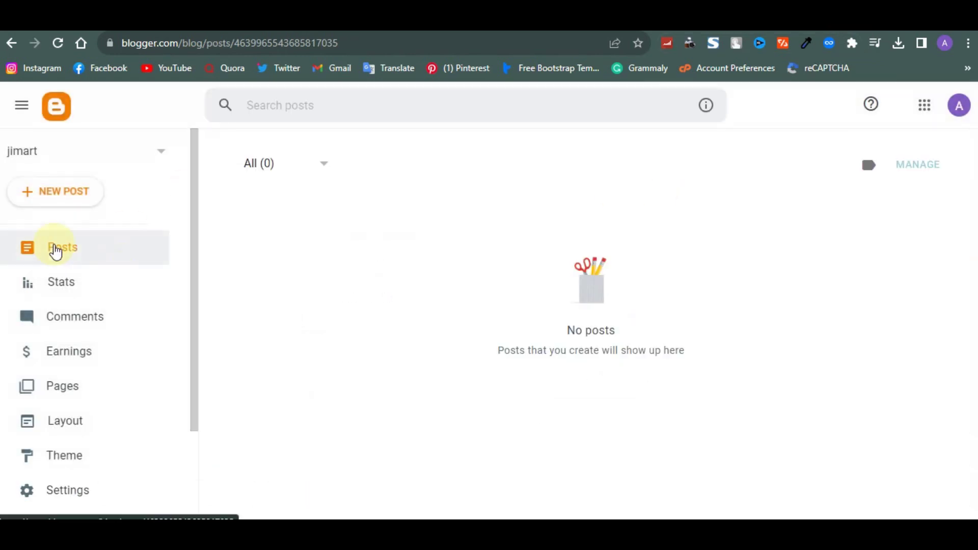
left_click(72, 253)
left_click(371, 37)
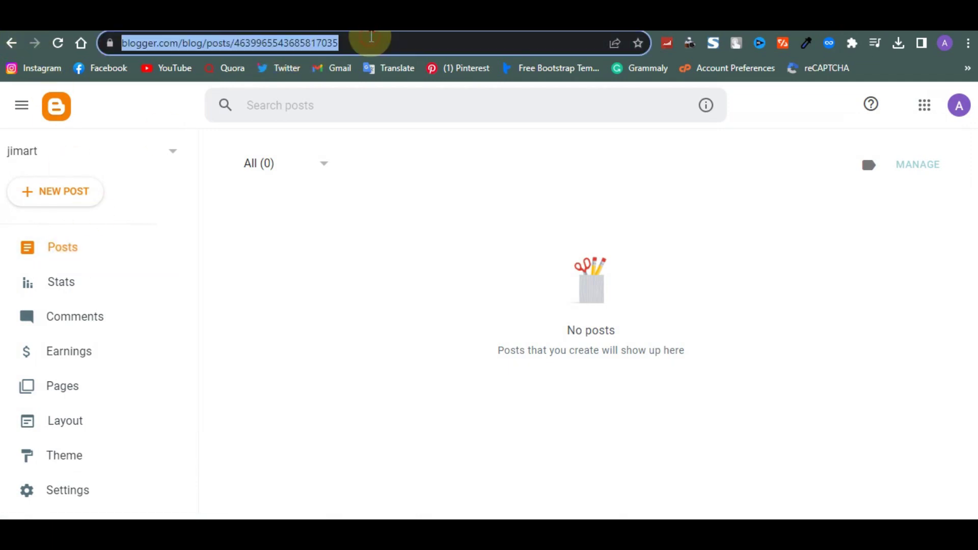
key("Return")
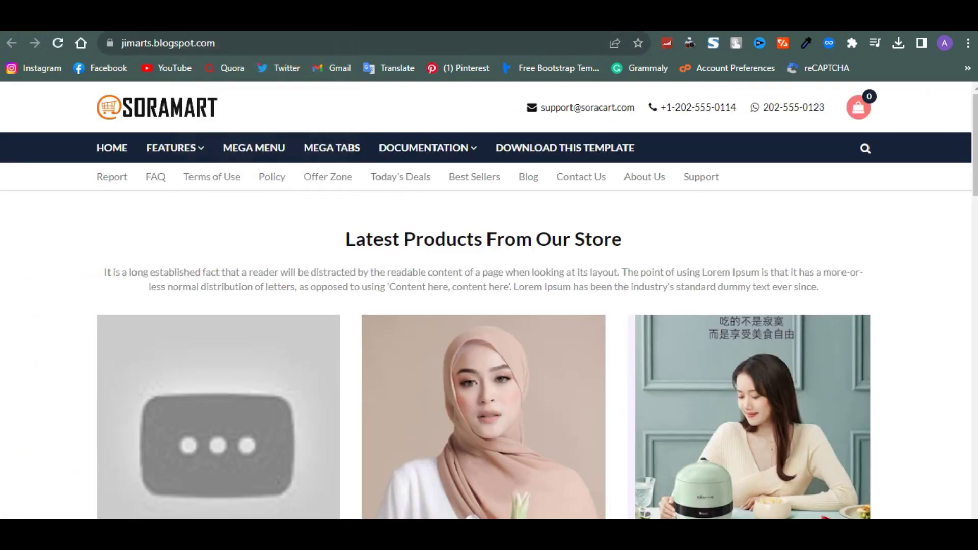
scroll(405, 256, "down", 3)
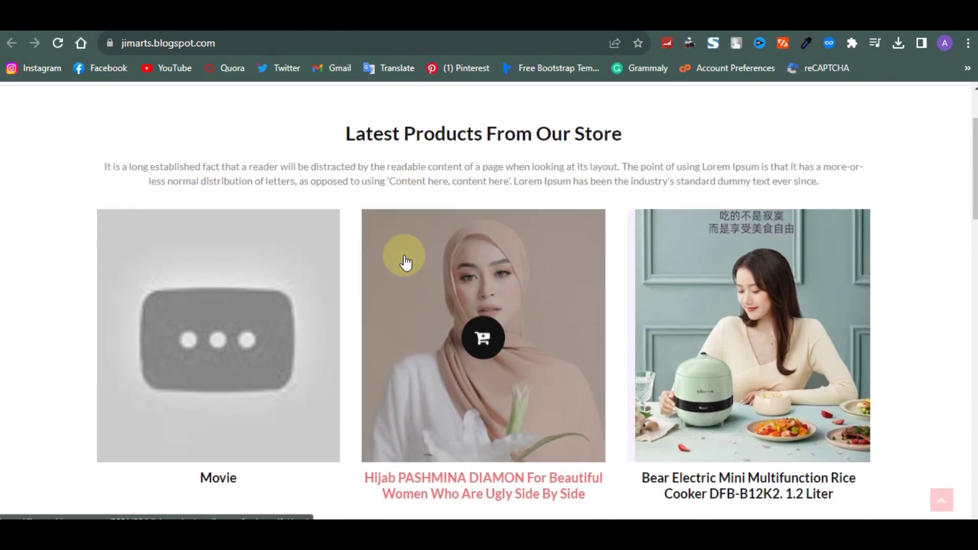
scroll(406, 261, "down", 10)
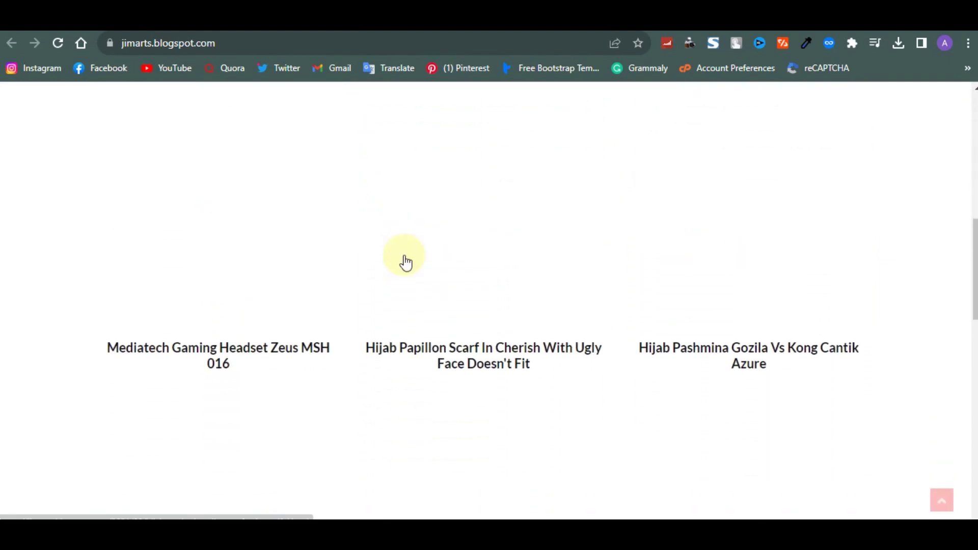
scroll(406, 262, "down", 7)
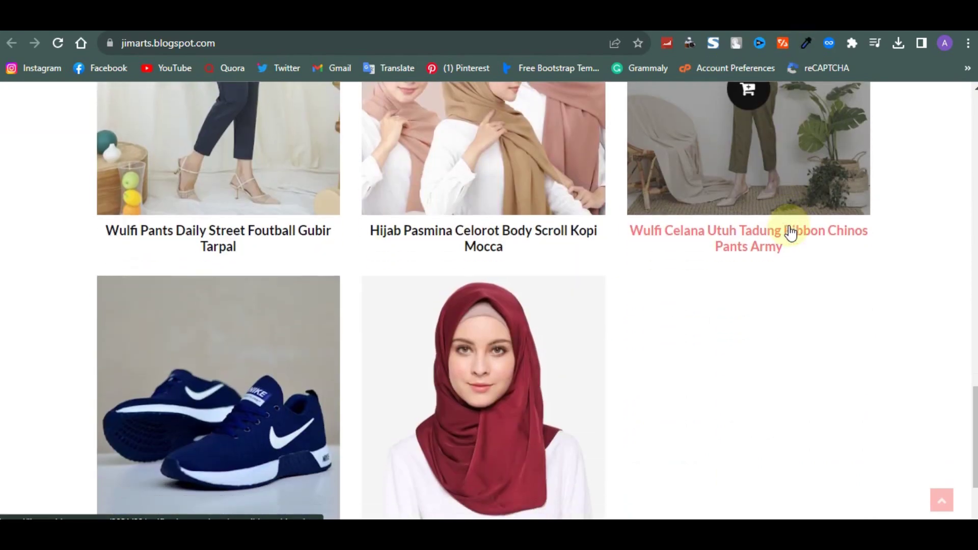
scroll(790, 227, "down", 2)
scroll(840, 175, "down", 2)
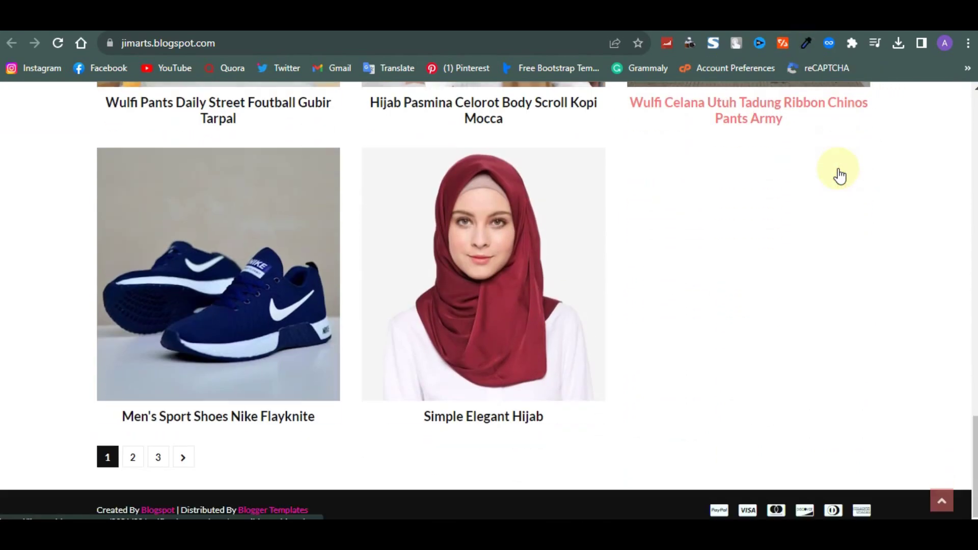
scroll(838, 168, "up", 5)
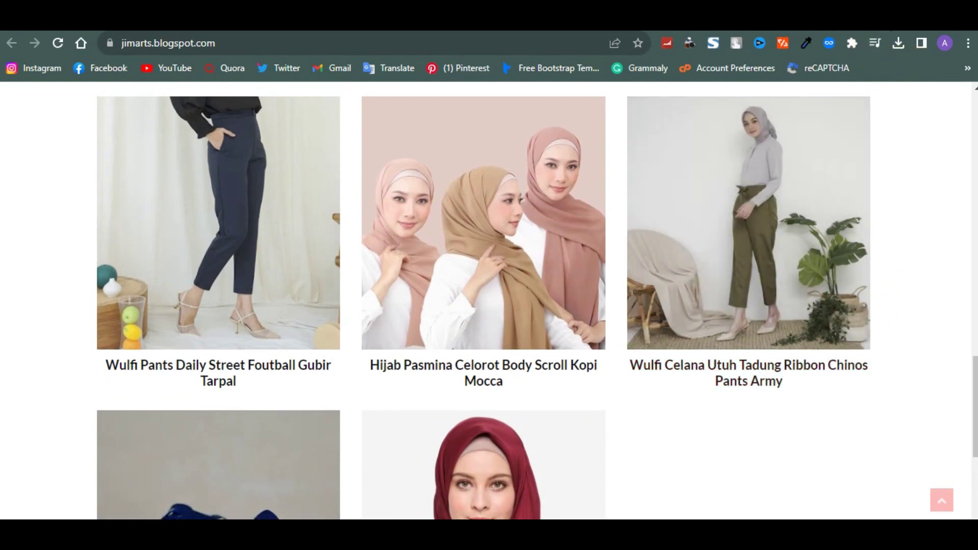
Inspect the Hijab Pasmina Celorot Body Scroll Kopi Mocca product page, priced Rs 225.000
left_click(580, 283)
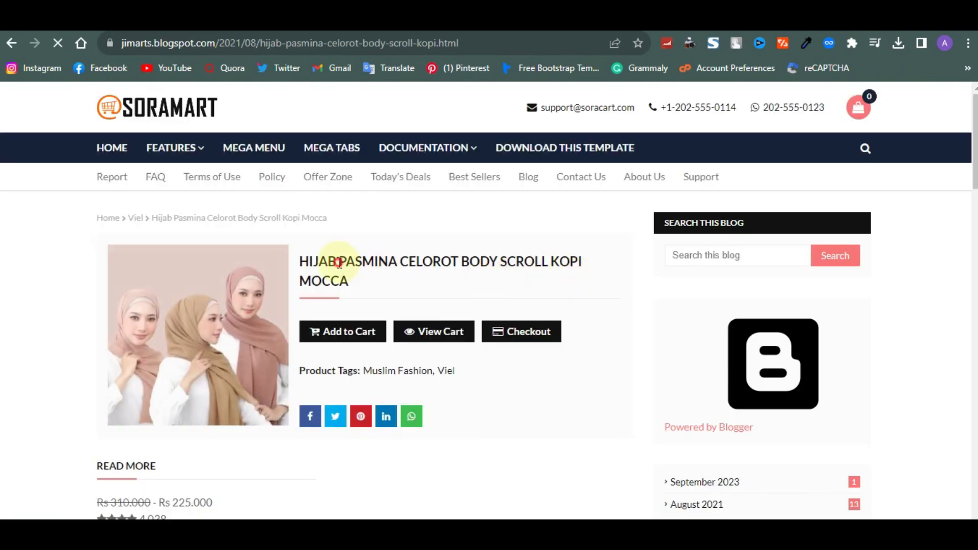
left_click_drag(338, 263, 423, 261)
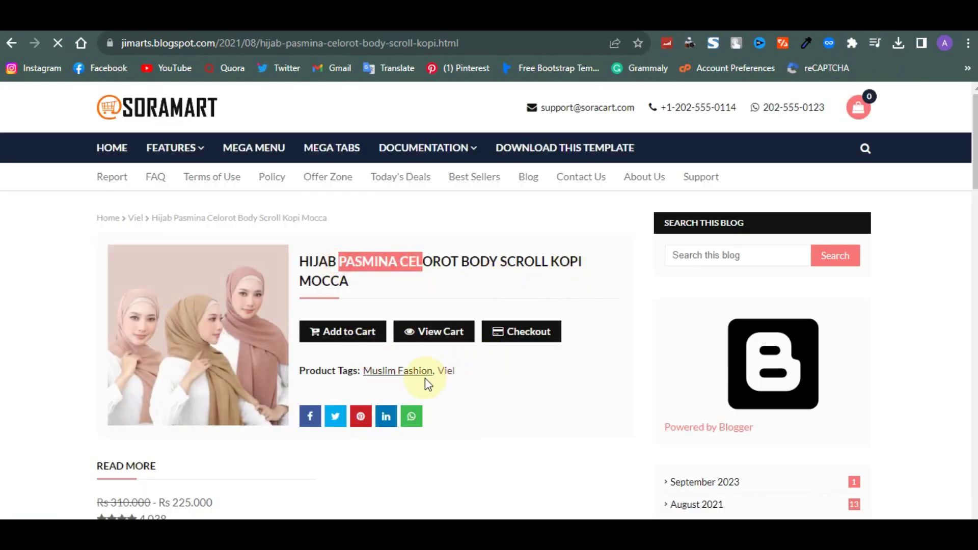
scroll(473, 383, "down", 2)
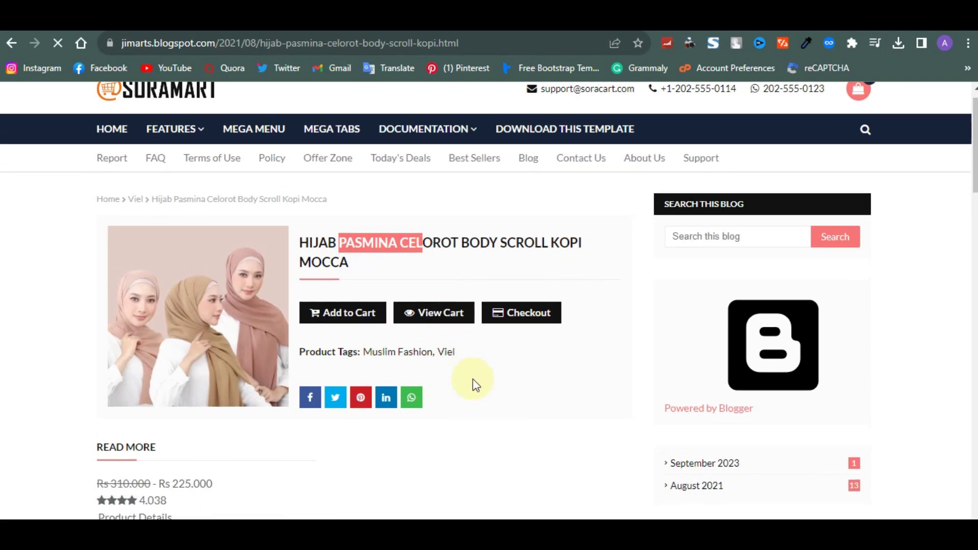
scroll(472, 381, "down", 10)
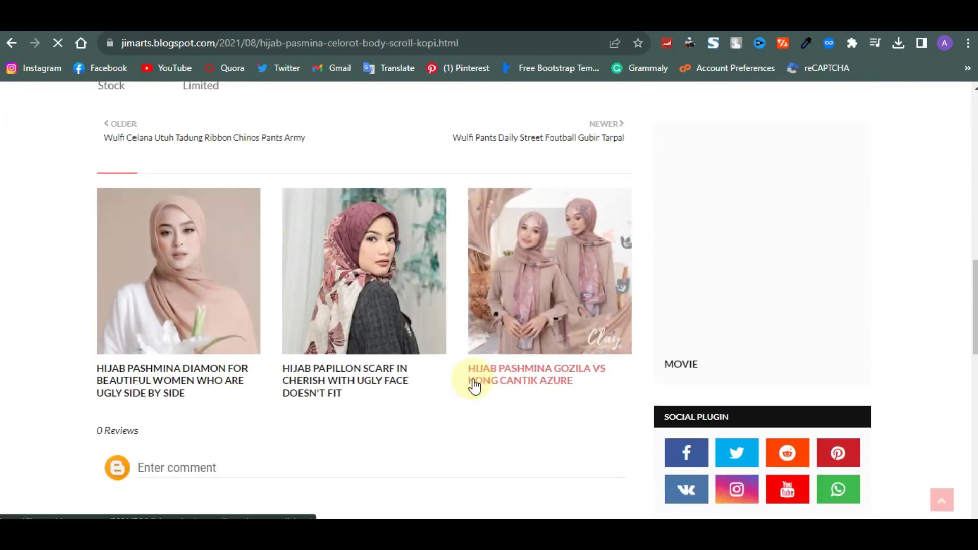
scroll(473, 386, "up", 10)
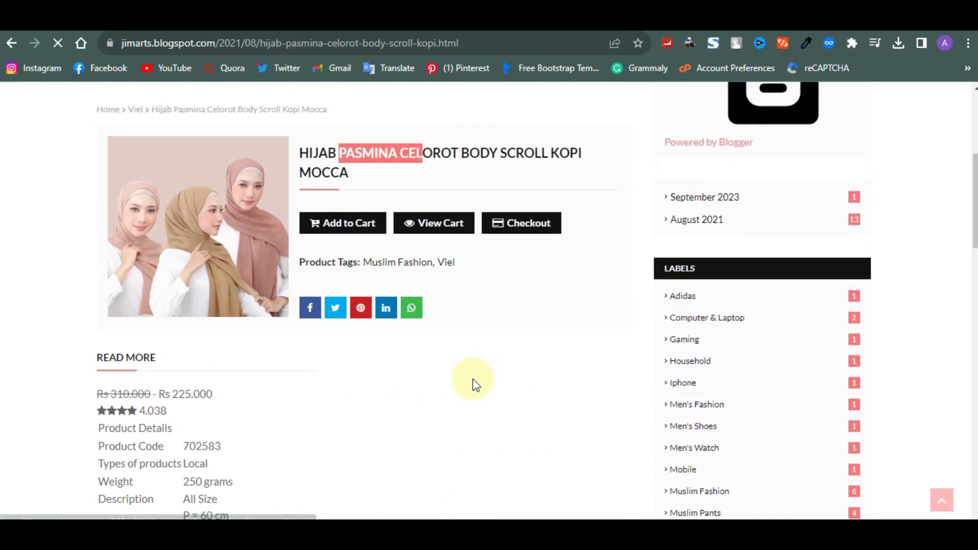
scroll(474, 384, "up", 2)
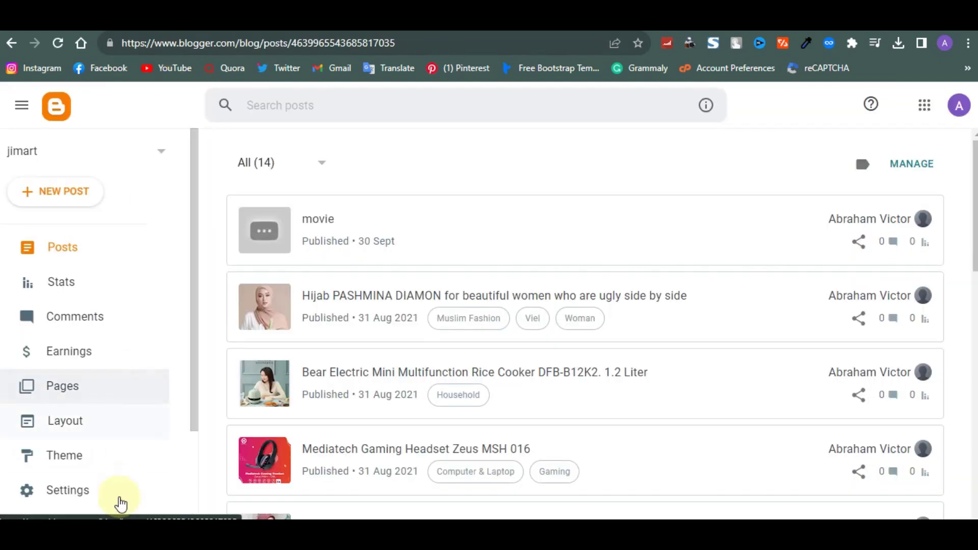
Look at the Theme page's extra options, dismiss them, and move to the Layout page
left_click(94, 456)
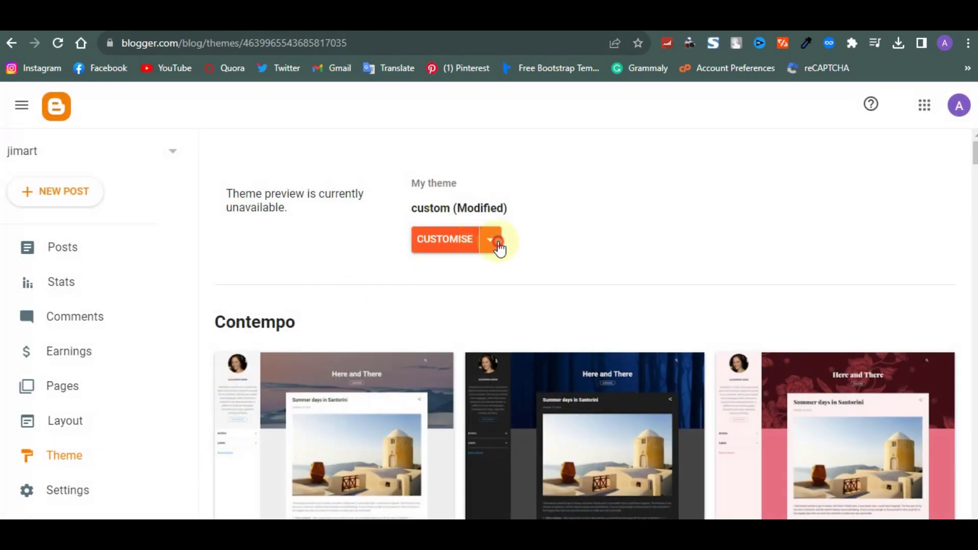
left_click(496, 245)
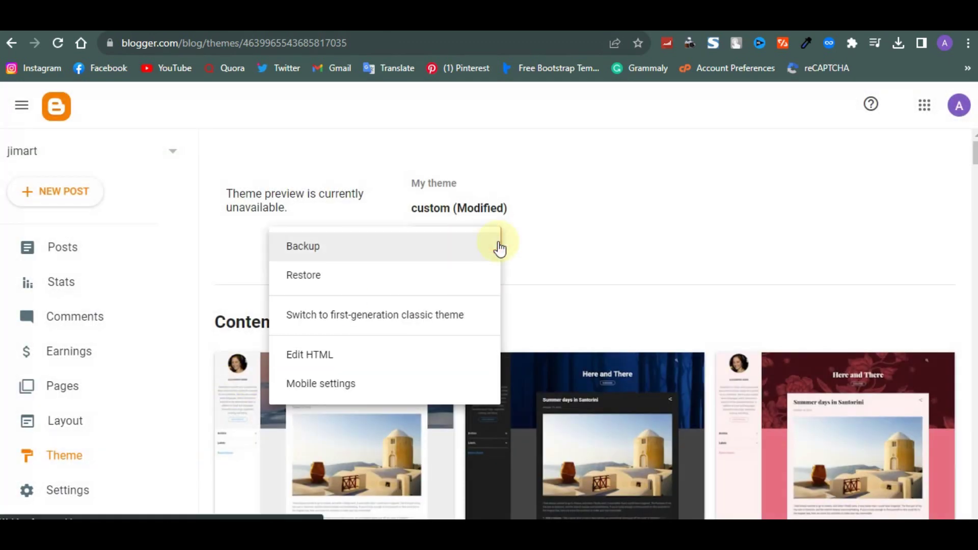
left_click(628, 270)
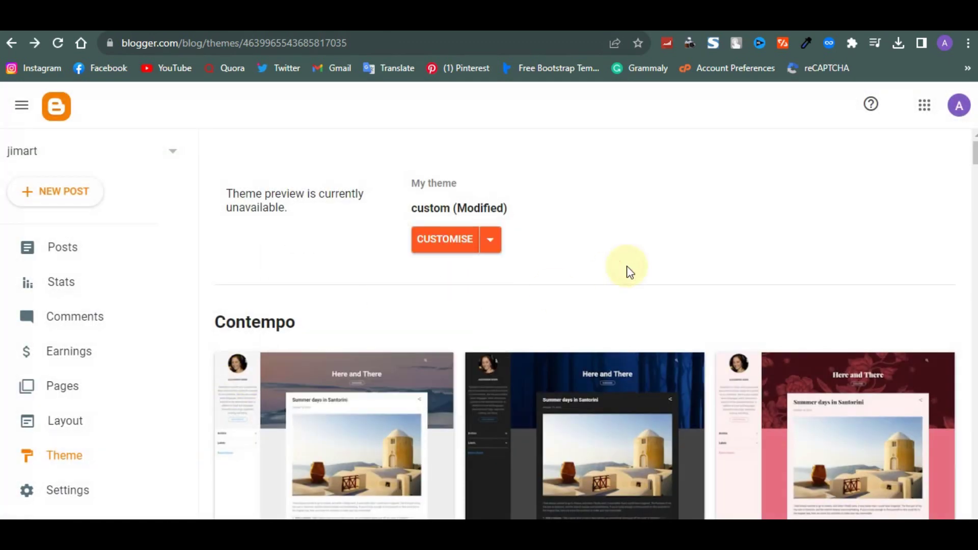
left_click(87, 421)
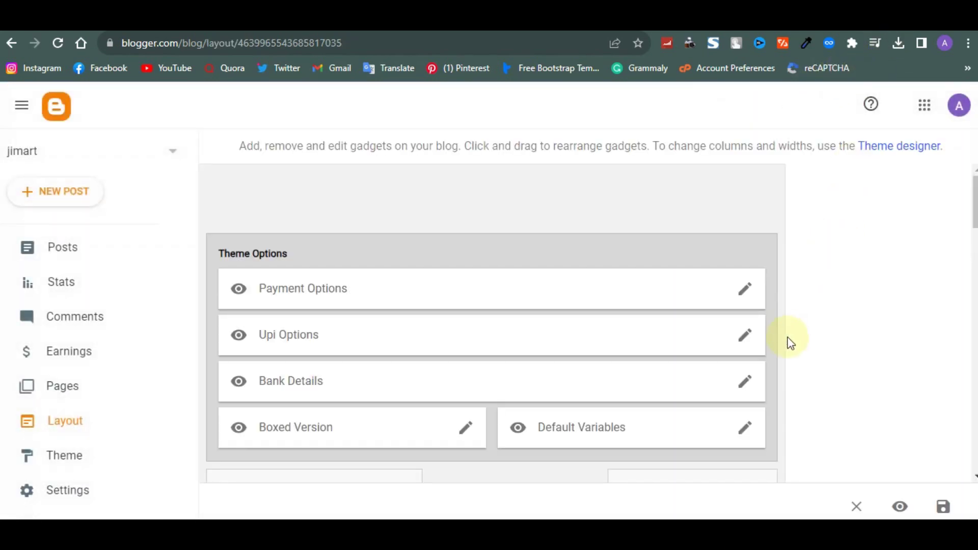
scroll(788, 341, "down", 1)
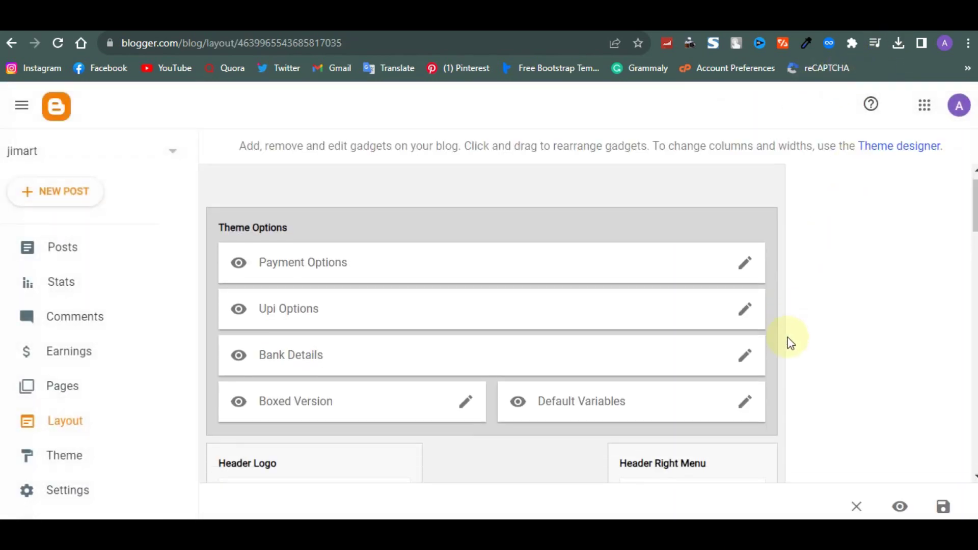
Review the Payment Options currencyOption, paymentOption and paypalMail links, closing without saving
left_click(748, 262)
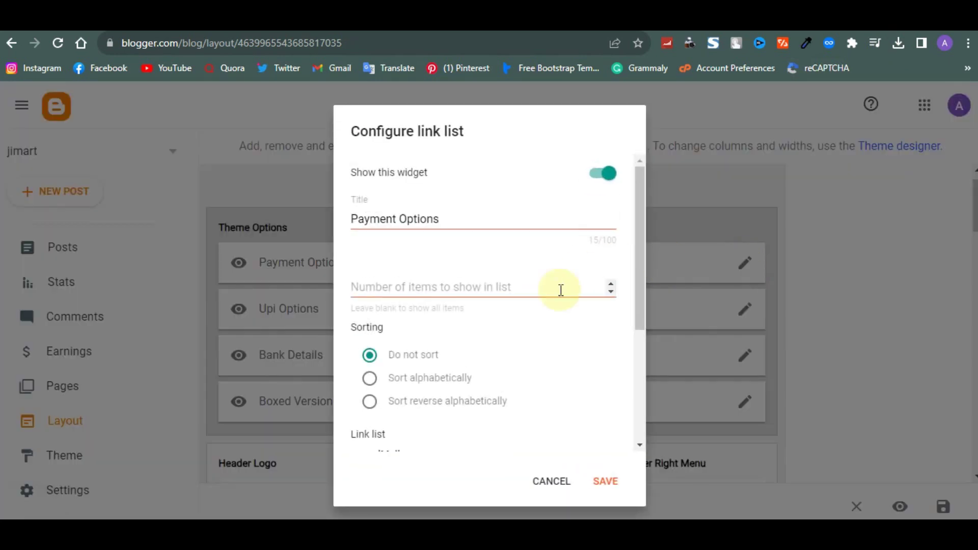
scroll(561, 290, "down", 4)
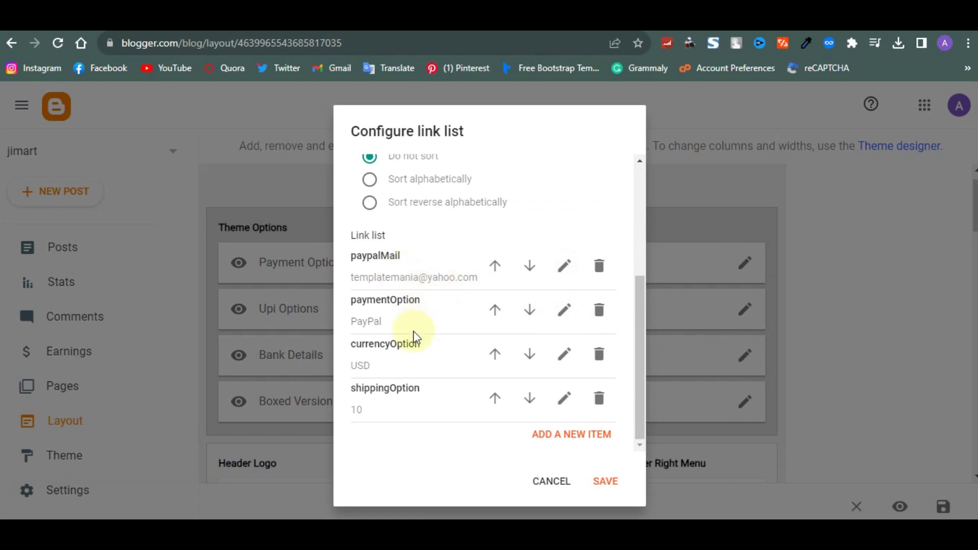
left_click(565, 354)
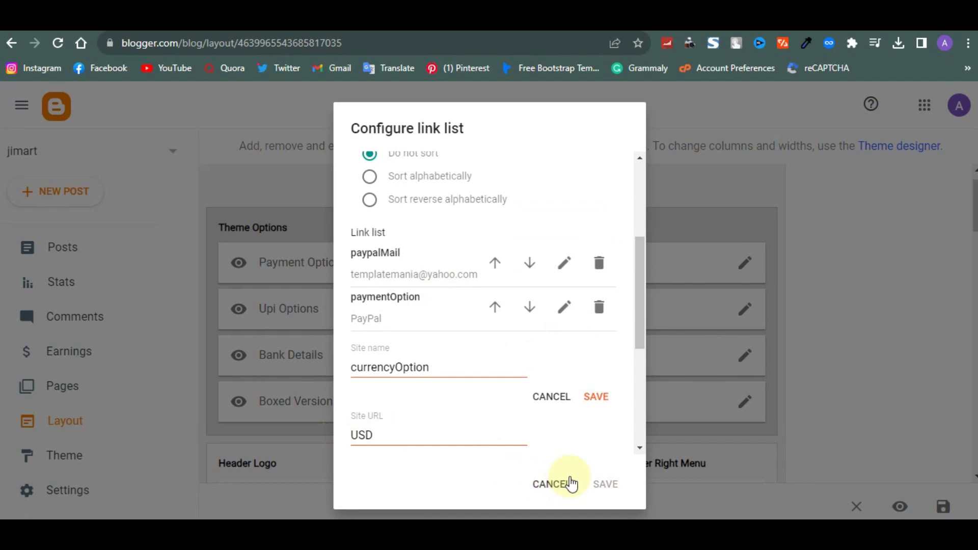
left_click_drag(640, 350, 630, 329)
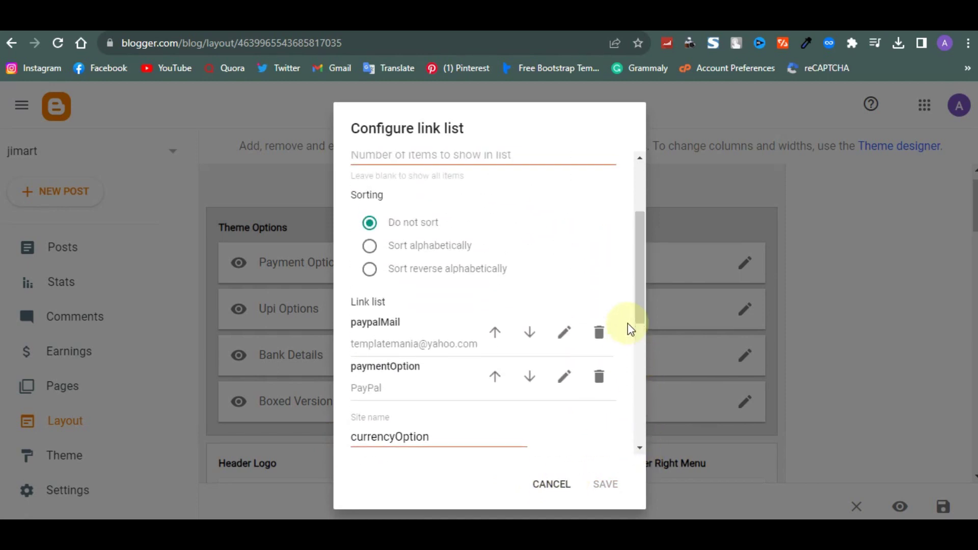
left_click(555, 379)
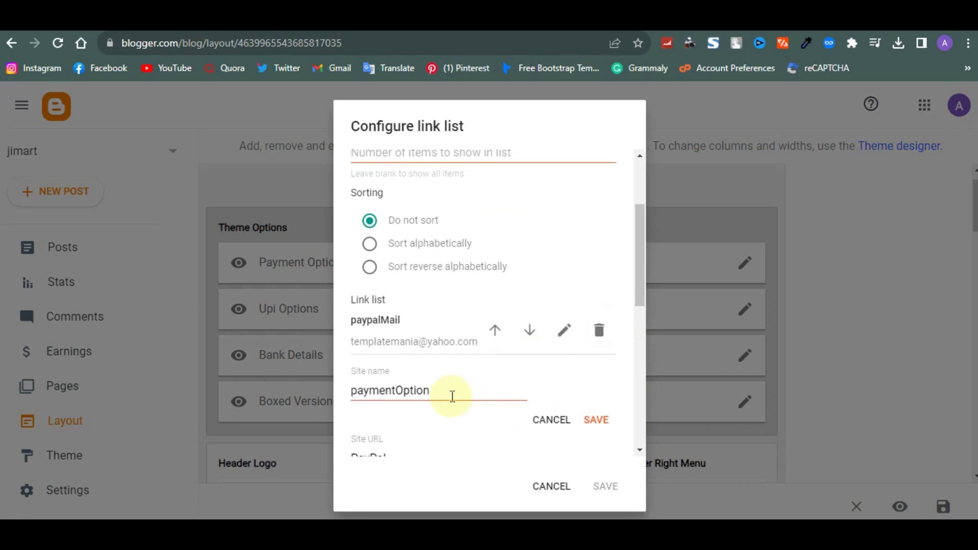
scroll(466, 438, "down", 2)
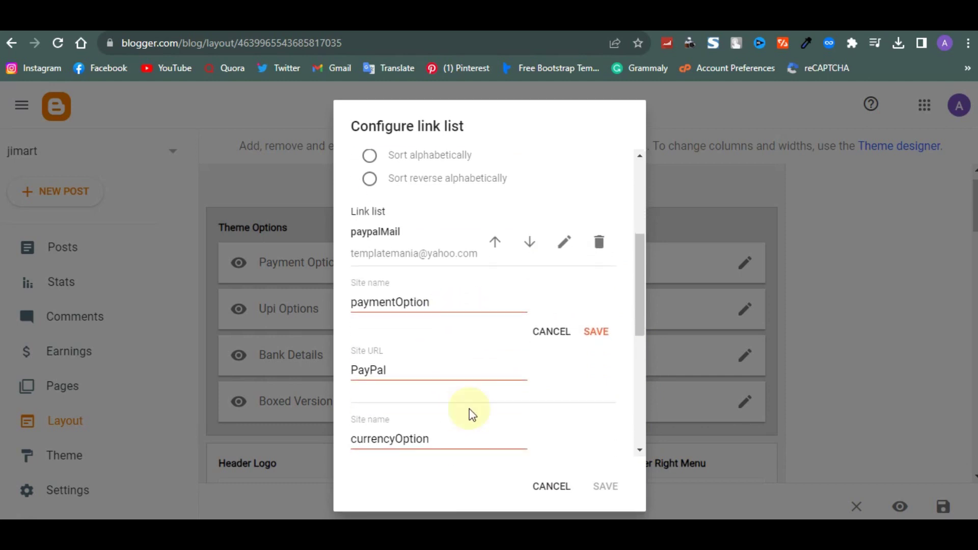
left_click(563, 243)
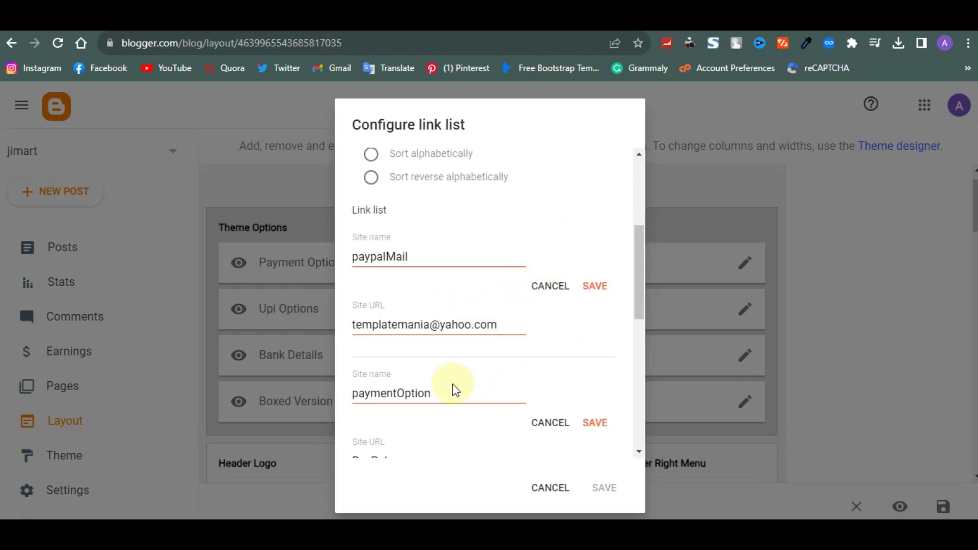
left_click(556, 487)
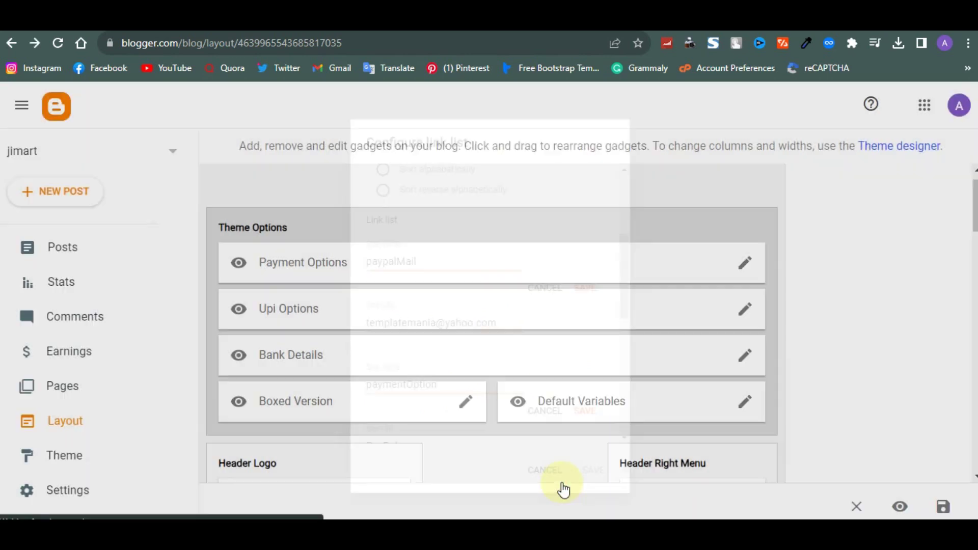
Review the Bank Details link list and close it unchanged
left_click(741, 357)
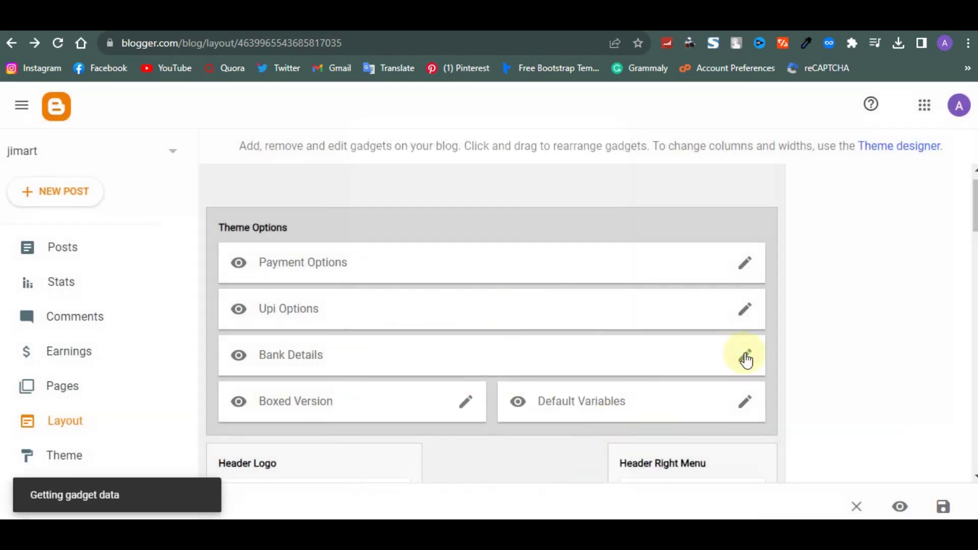
scroll(385, 265, "down", 5)
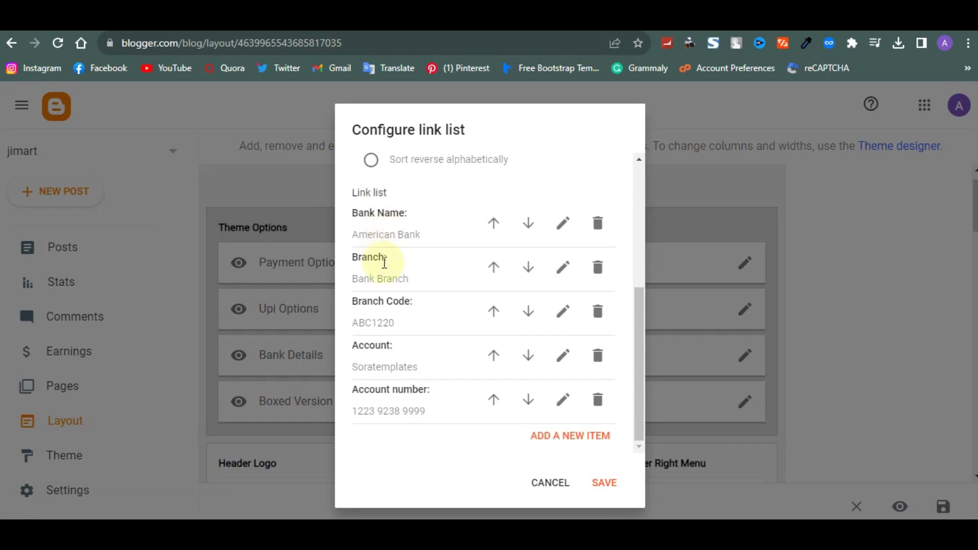
left_click(567, 487)
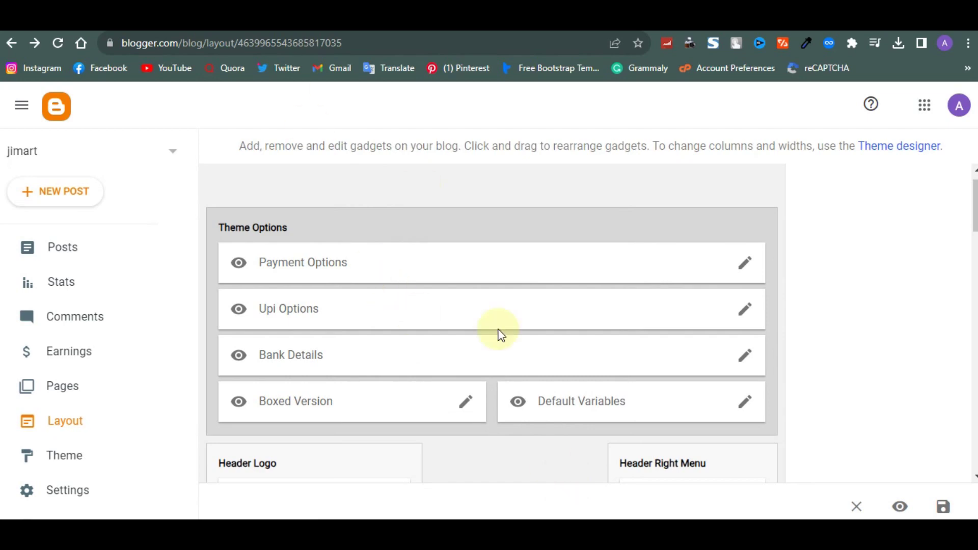
Remove the SORAMART logo by switching the header to upload-from-computer, enable Shrink to fit, and save
scroll(501, 335, "down", 6)
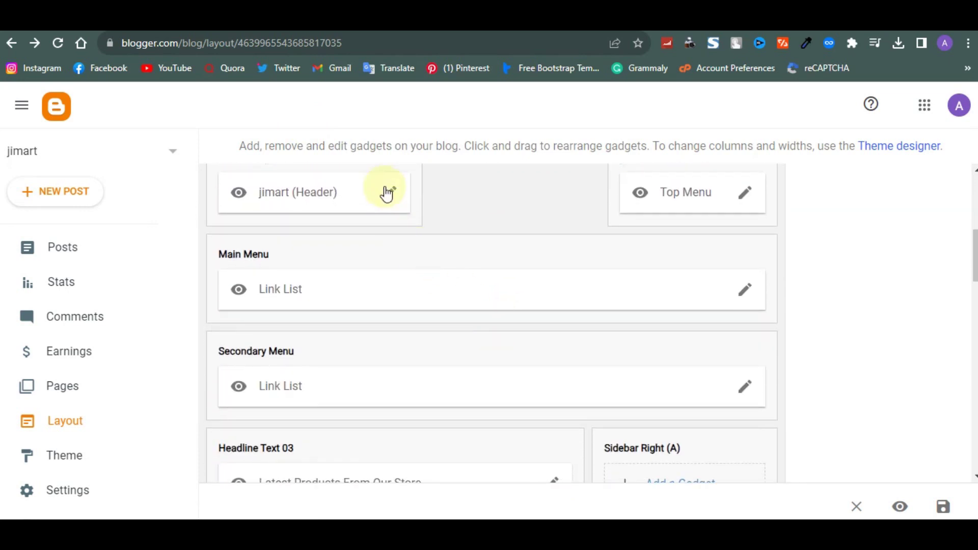
left_click(389, 197)
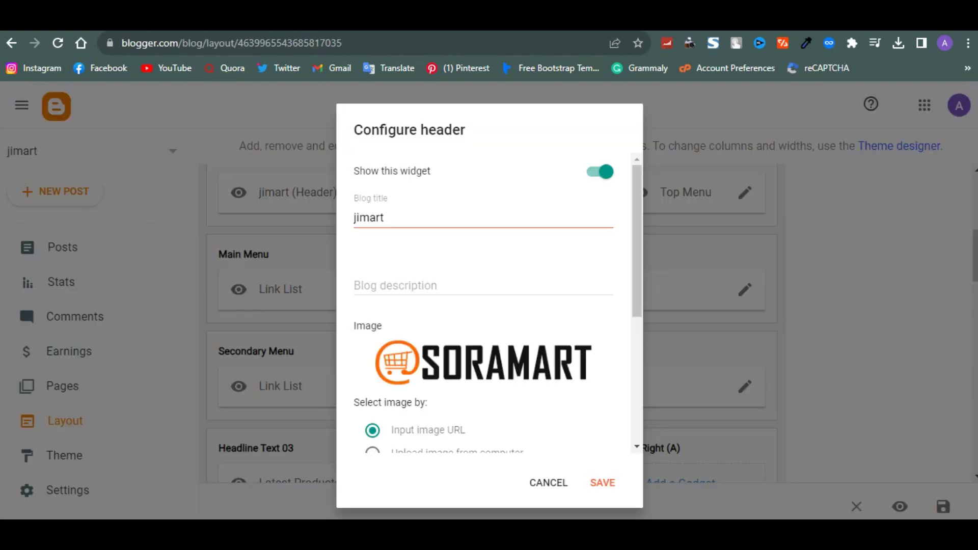
scroll(437, 372, "down", 2)
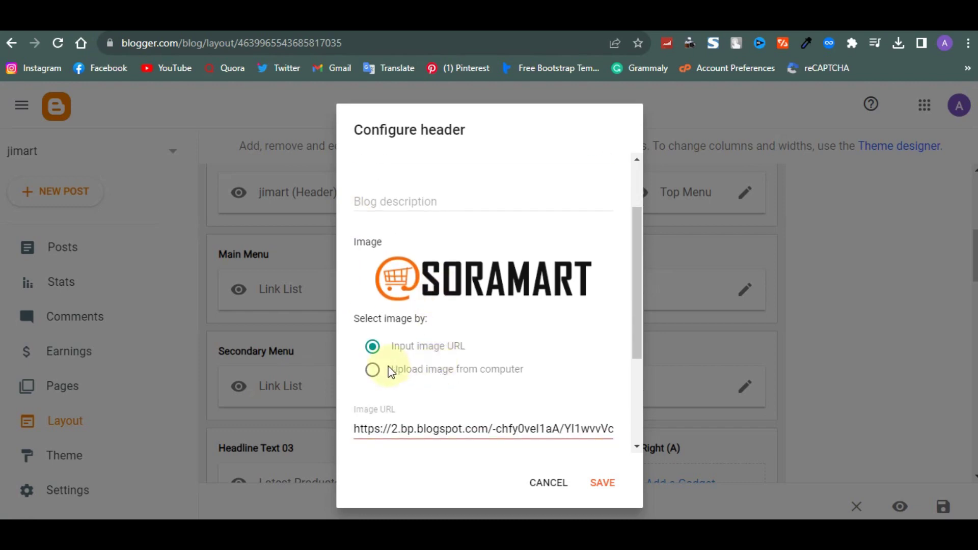
left_click(372, 370)
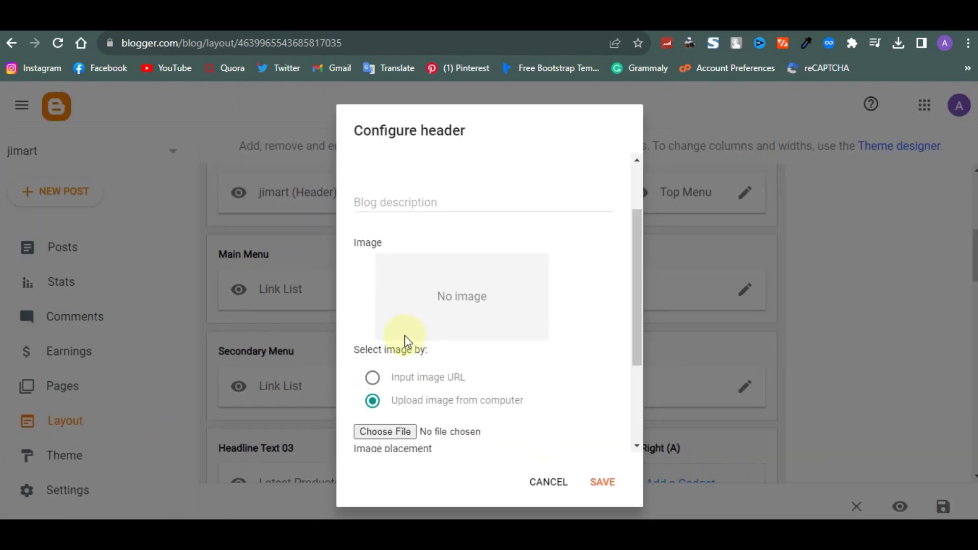
scroll(433, 328, "down", 3)
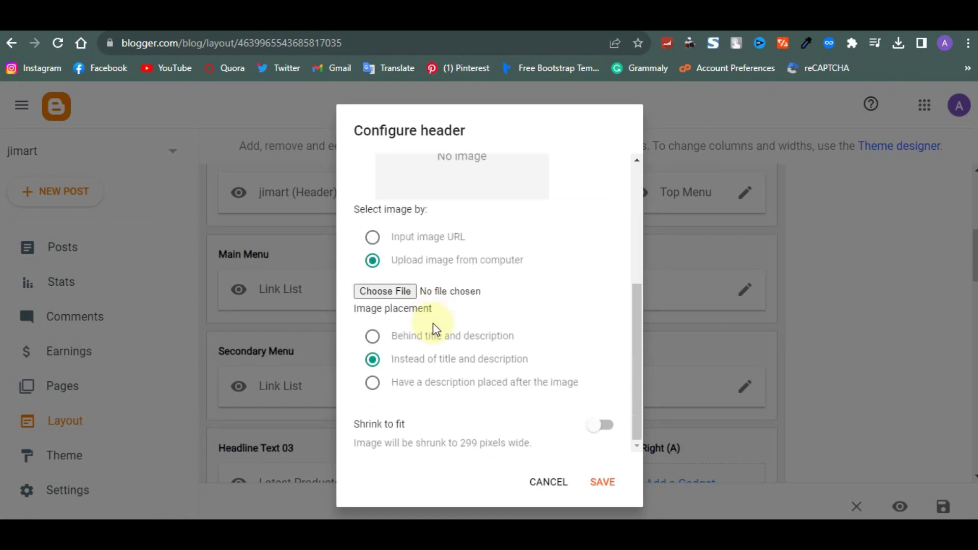
left_click(599, 432)
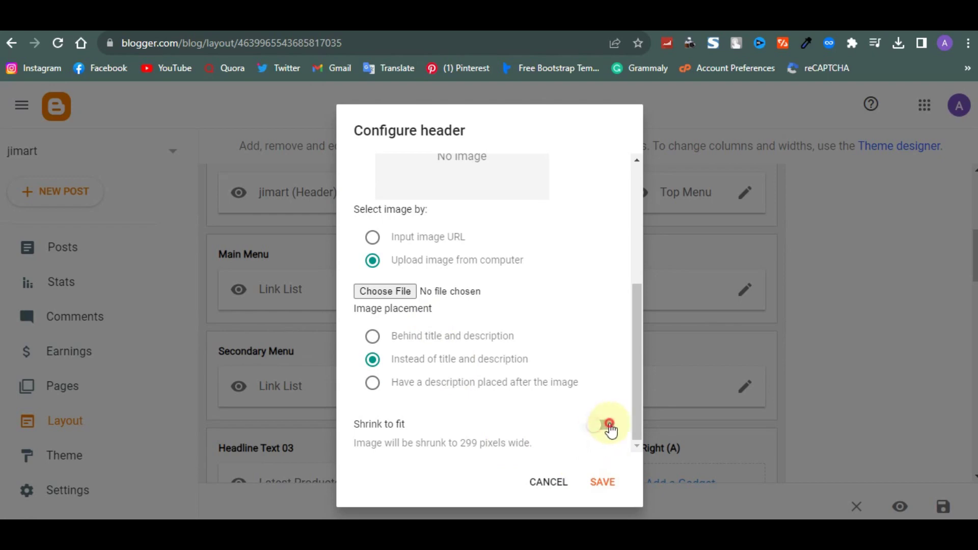
left_click(608, 481)
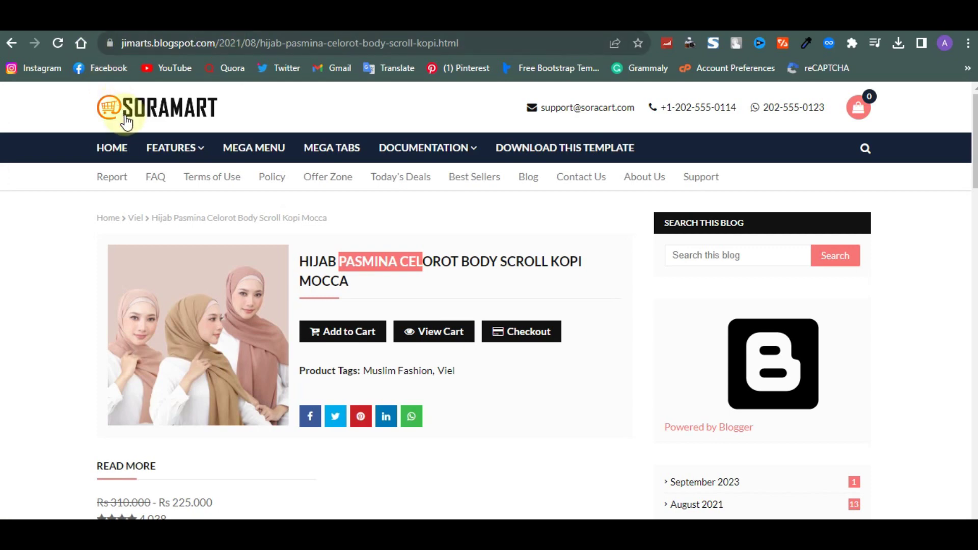
Check the live homepage's plain jimart title, then go back and edit the Top Menu gadget
left_click(126, 121)
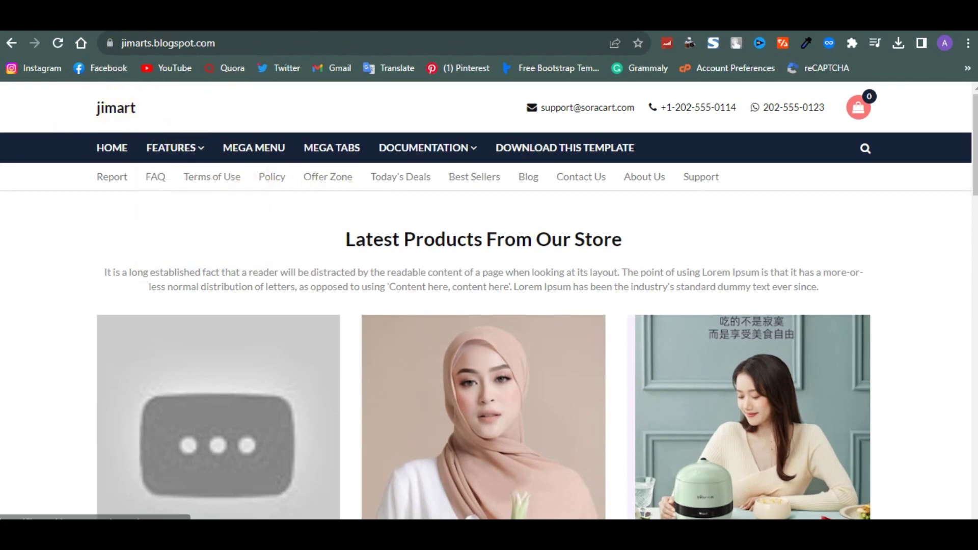
key("alt+Left")
scroll(332, 259, "up", 2)
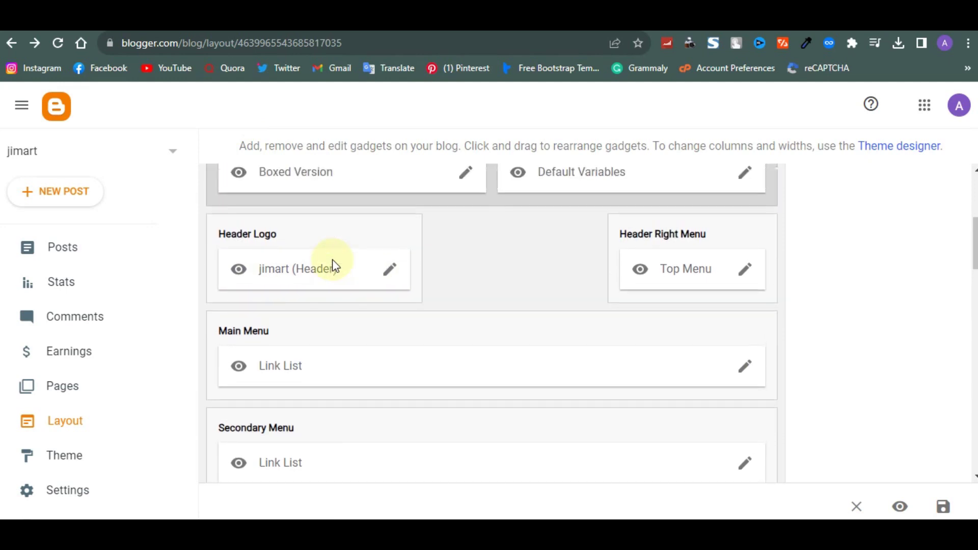
left_click(747, 270)
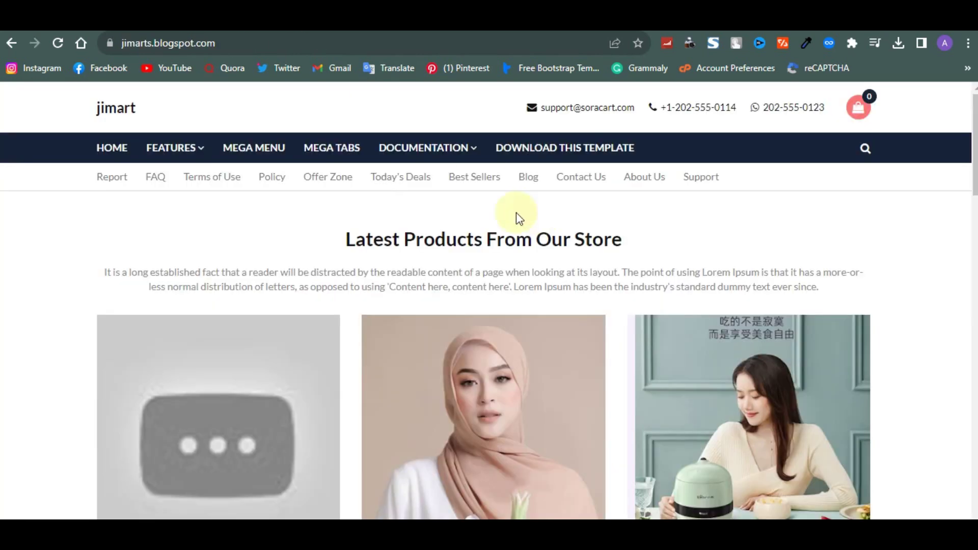
Replace the Top Menu envelope item's old e-mail with the blog's contact e-mail address
mouse_move(448, 152)
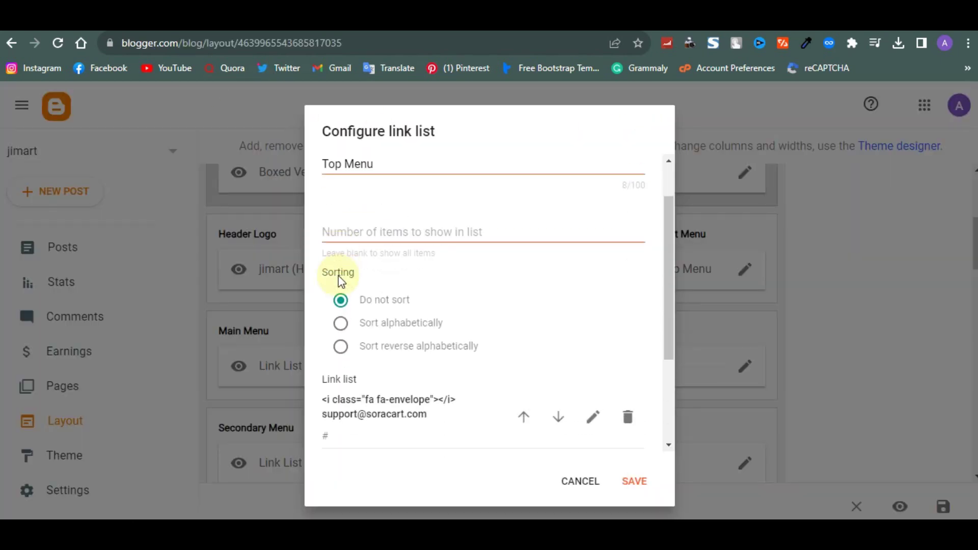
scroll(340, 281, "down", 3)
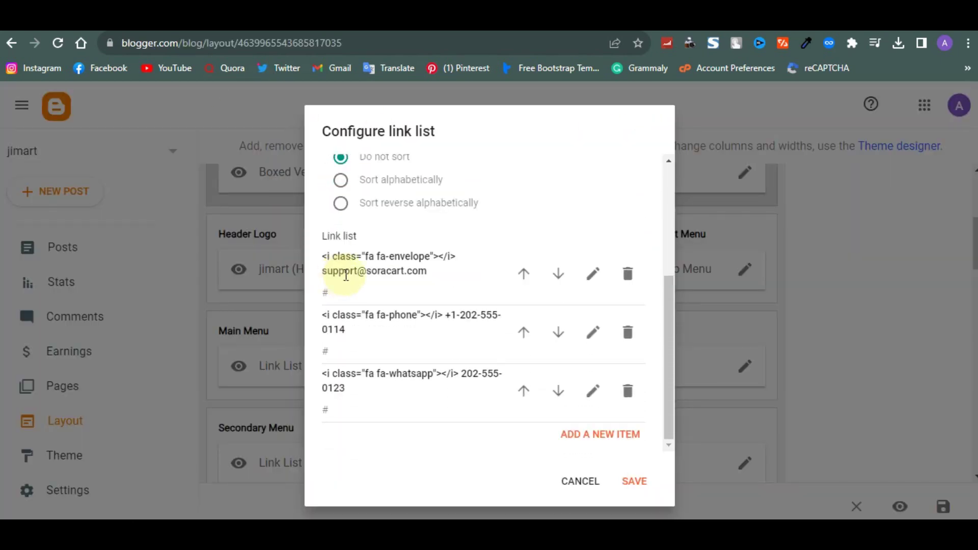
scroll(390, 270, "up", 1)
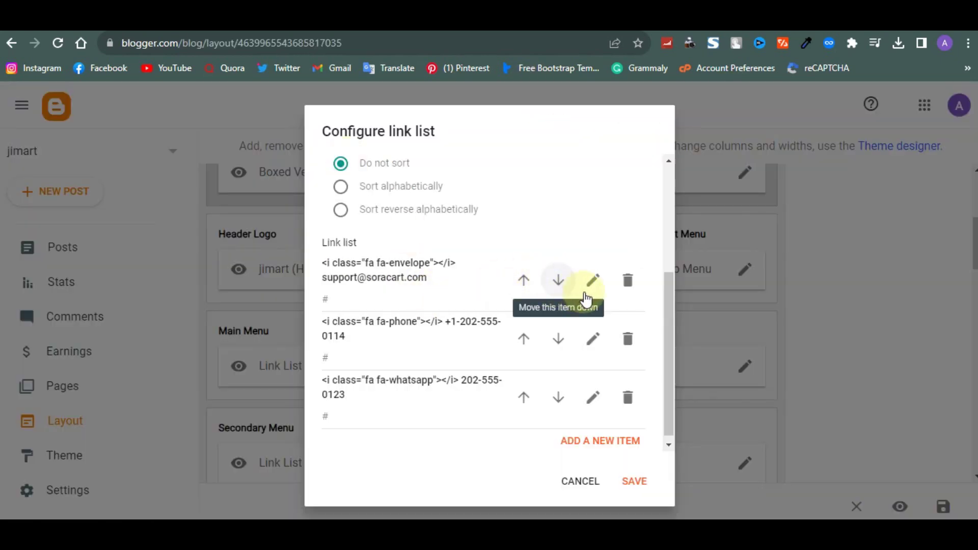
left_click(585, 293)
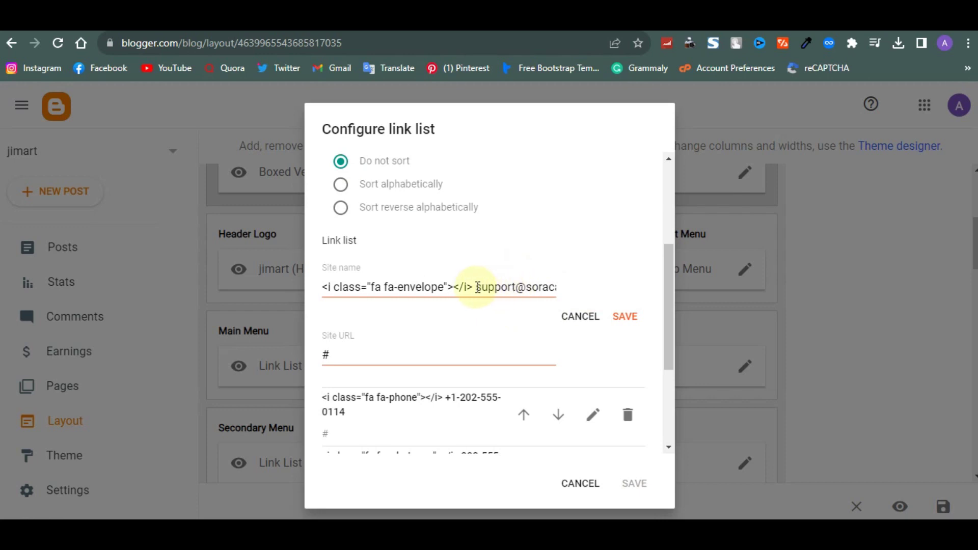
left_click_drag(475, 287, 565, 294)
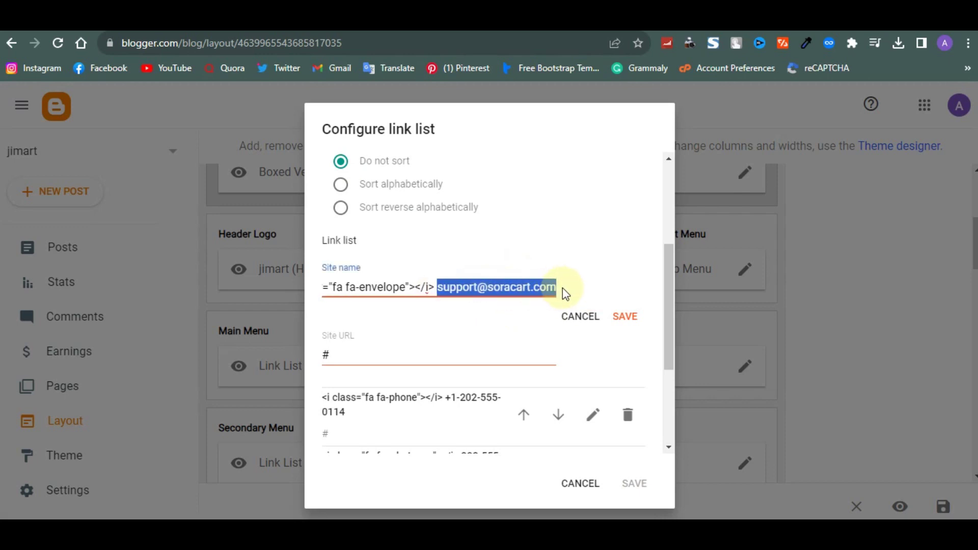
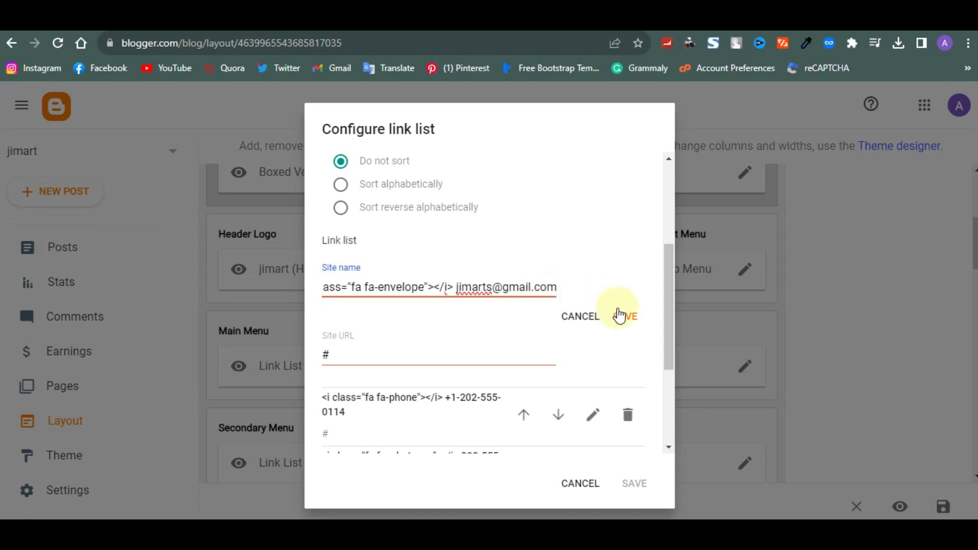
left_click(623, 316)
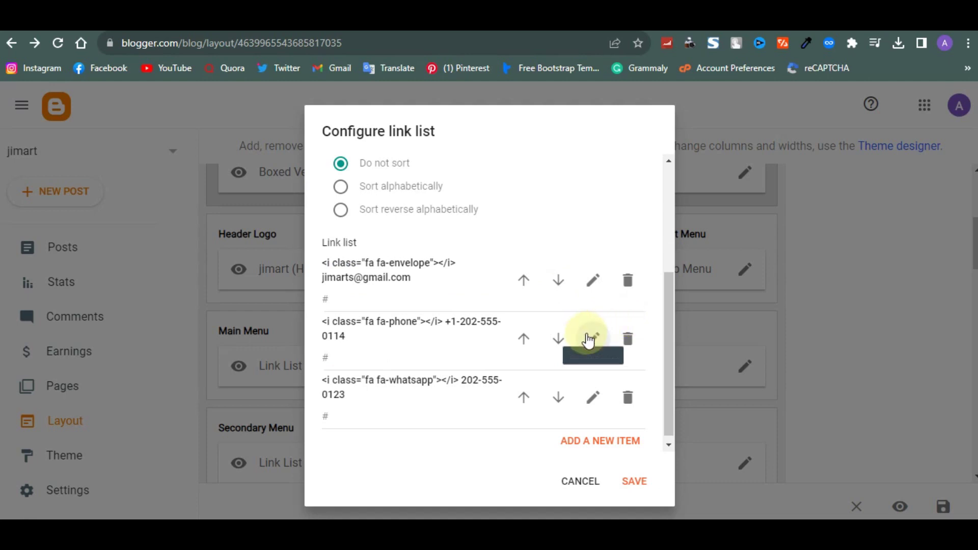
Edit the phone number item and save the Top Menu link list
left_click(593, 338)
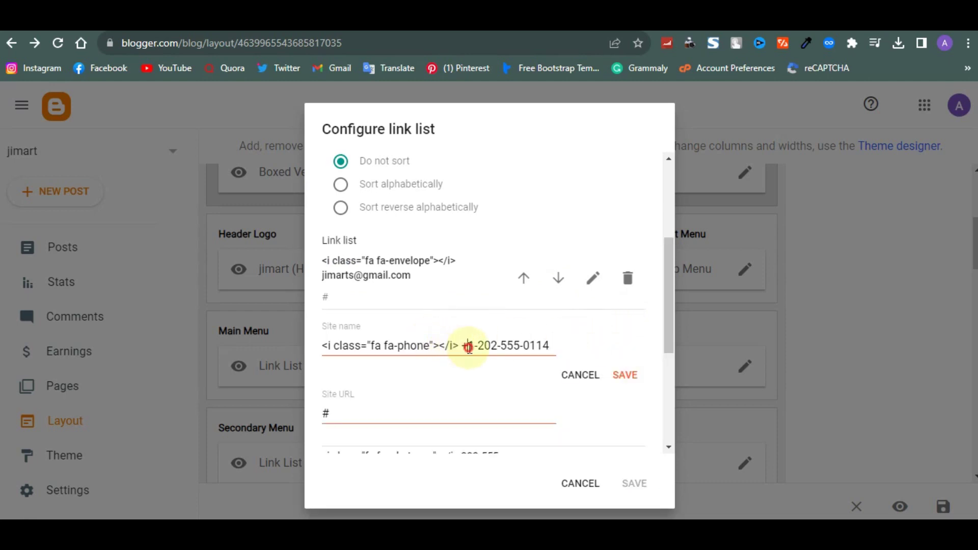
left_click_drag(467, 348, 558, 354)
left_click(626, 375)
left_click(647, 480)
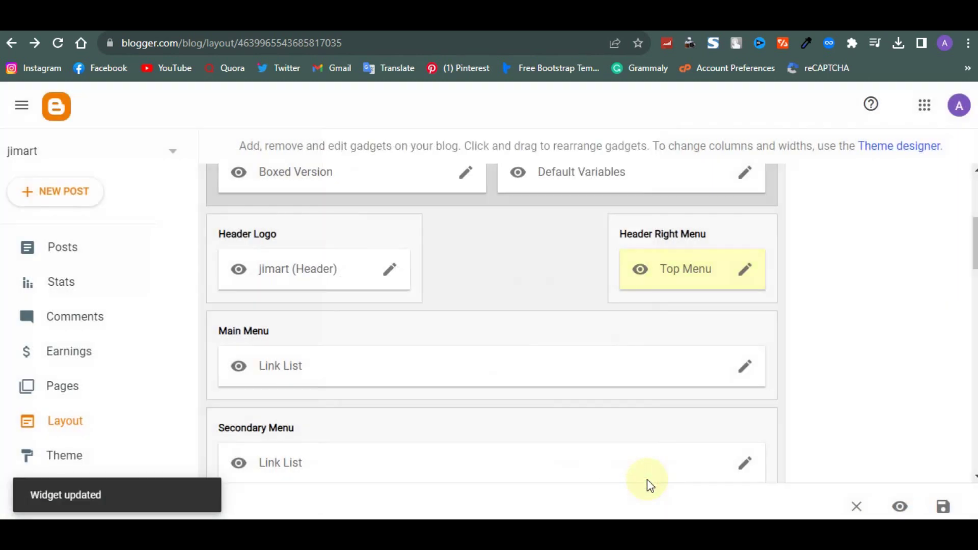
scroll(675, 338, "down", 1)
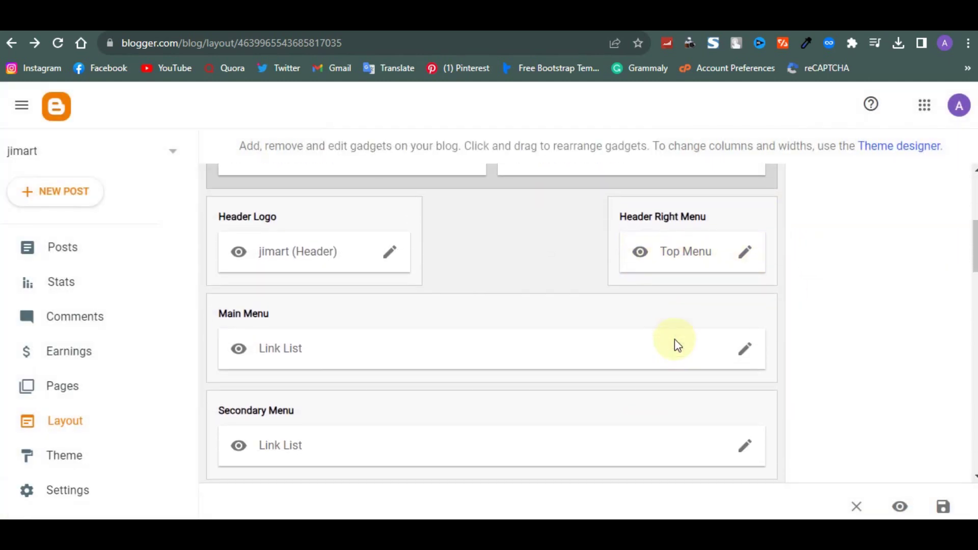
Delete all Main Menu links except Home, including Features, DropDowns, Mega Menu and Documentation, and start a new item
left_click(749, 340)
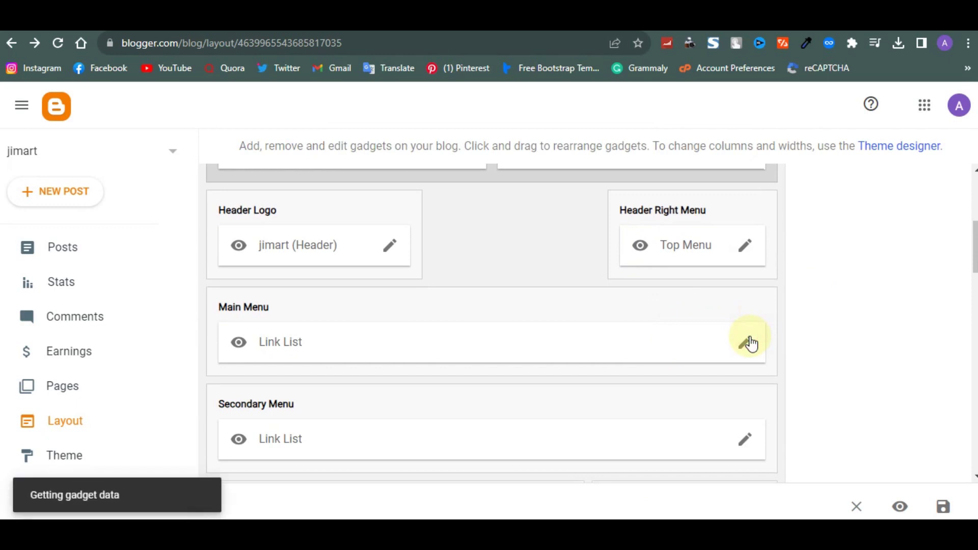
scroll(553, 363, "down", 3)
scroll(553, 363, "down", 8)
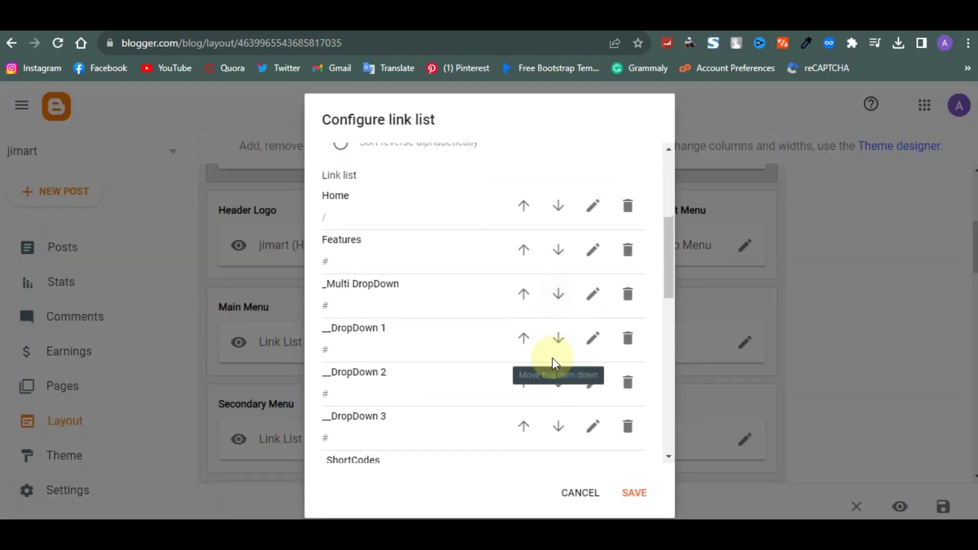
scroll(553, 357, "down", 5)
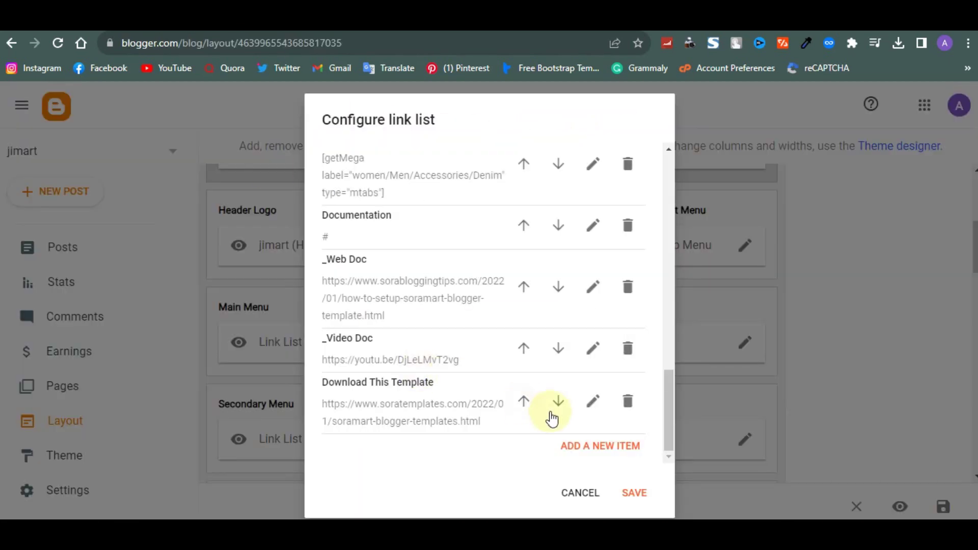
left_click(627, 401)
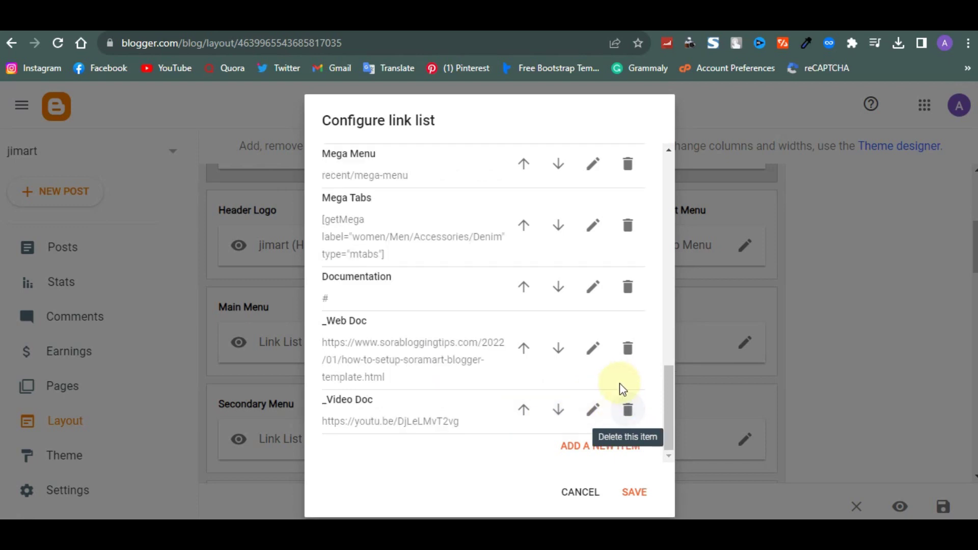
left_click(628, 409)
left_click(629, 408)
left_click(630, 407)
left_click(630, 408)
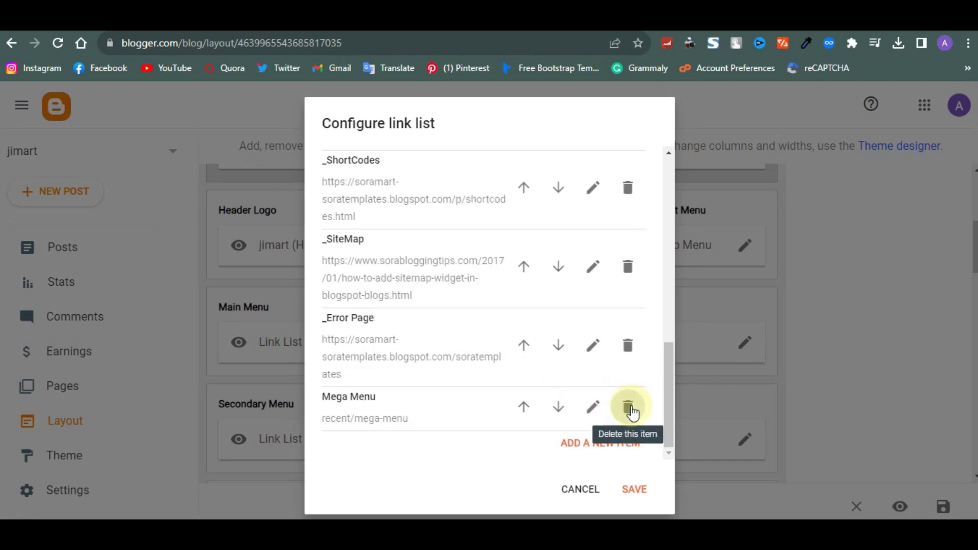
left_click(630, 407)
left_click(629, 408)
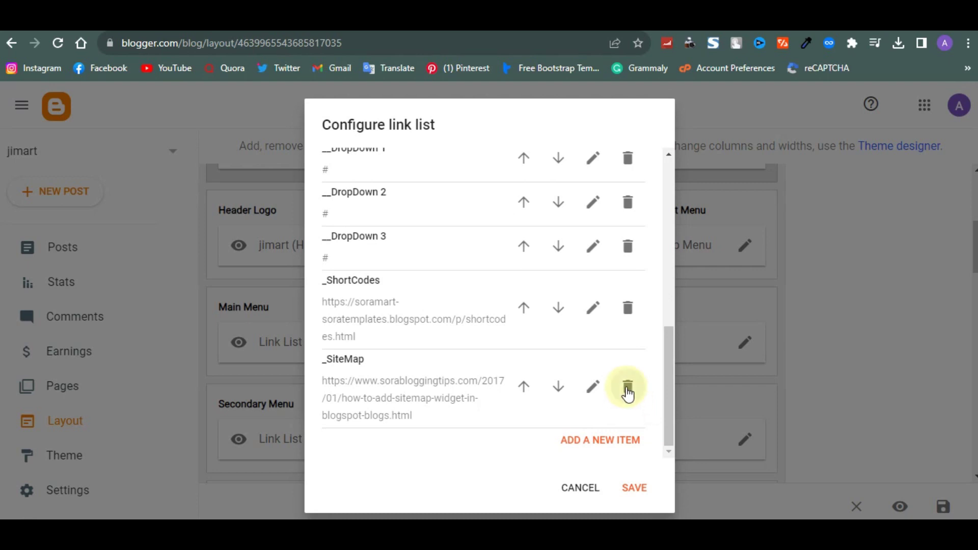
left_click(628, 388)
left_click(631, 323)
left_click(631, 322)
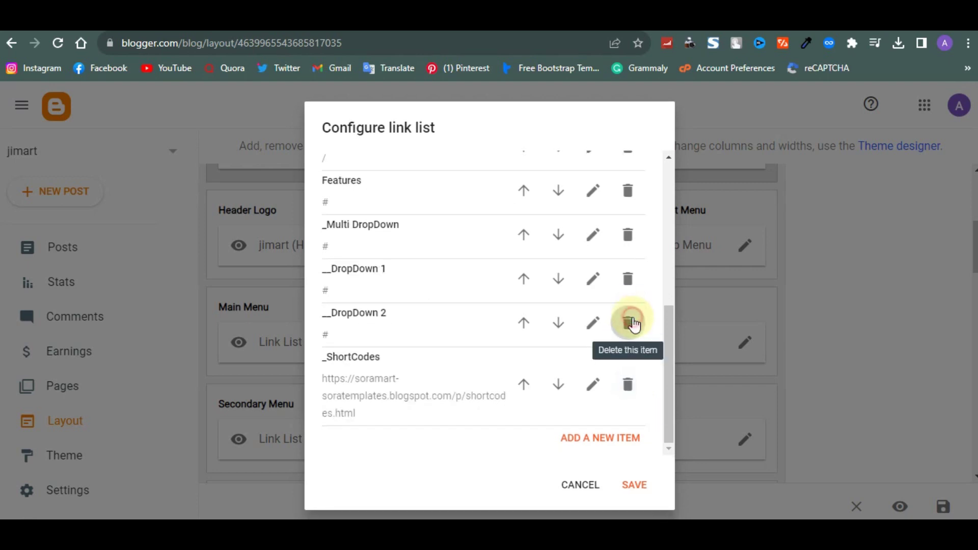
left_click(632, 322)
left_click(632, 322)
left_click(632, 321)
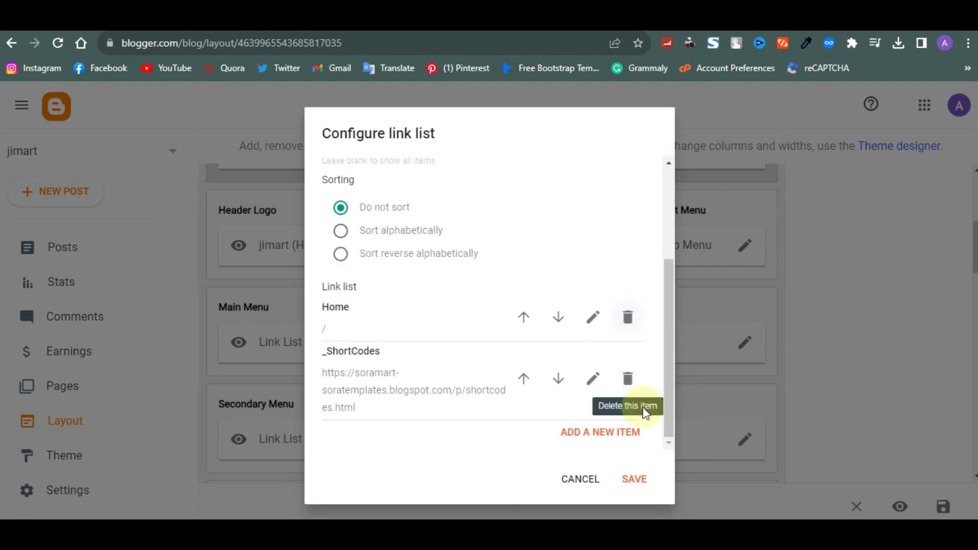
left_click(637, 389)
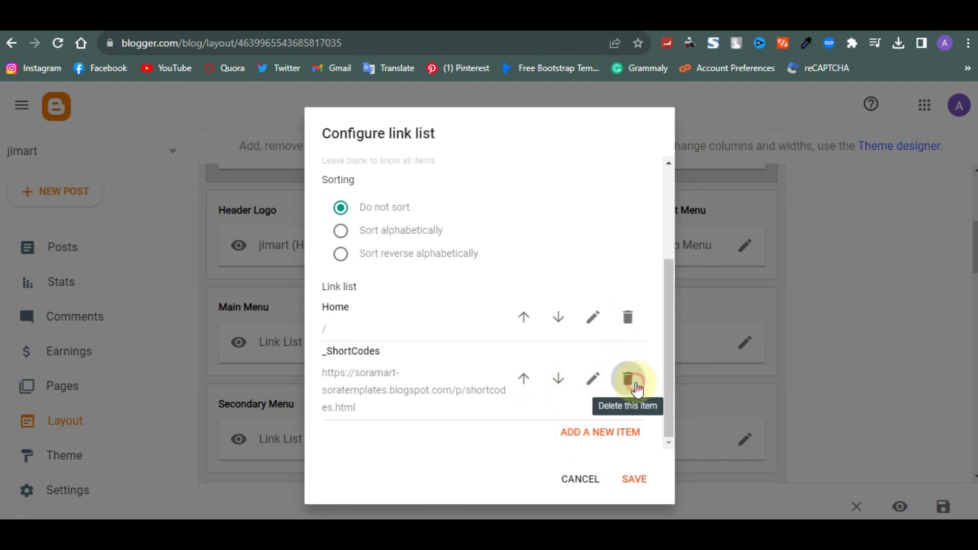
left_click(586, 429)
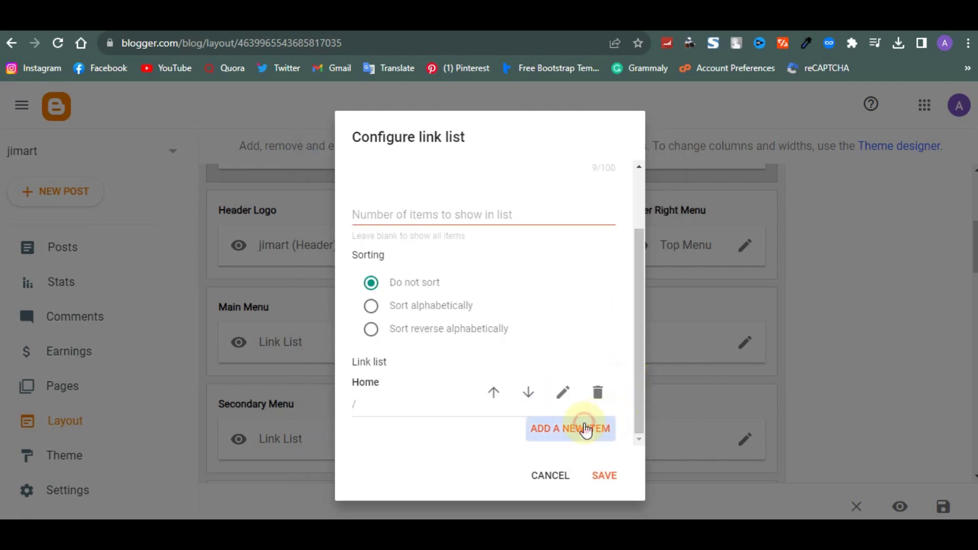
Copy the Muslim Fashion label link from the live Hijab Pashmina Diamon product post
scroll(430, 400, "down", 2)
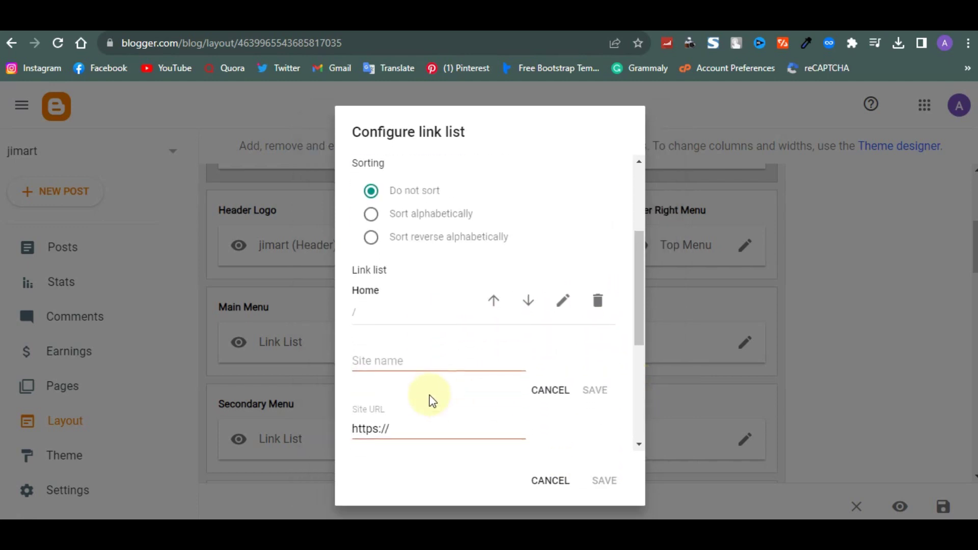
left_click(393, 327)
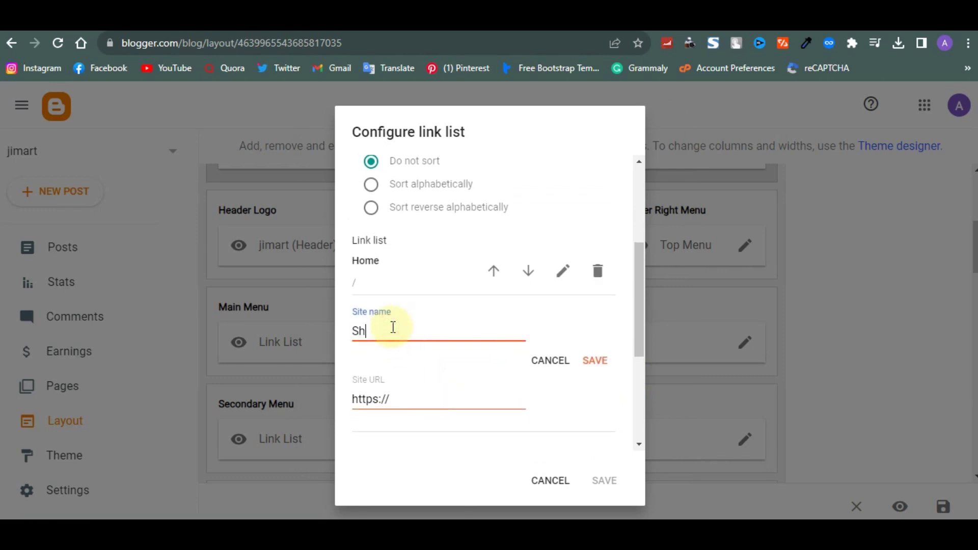
left_click(403, 399)
key("shift+Left")
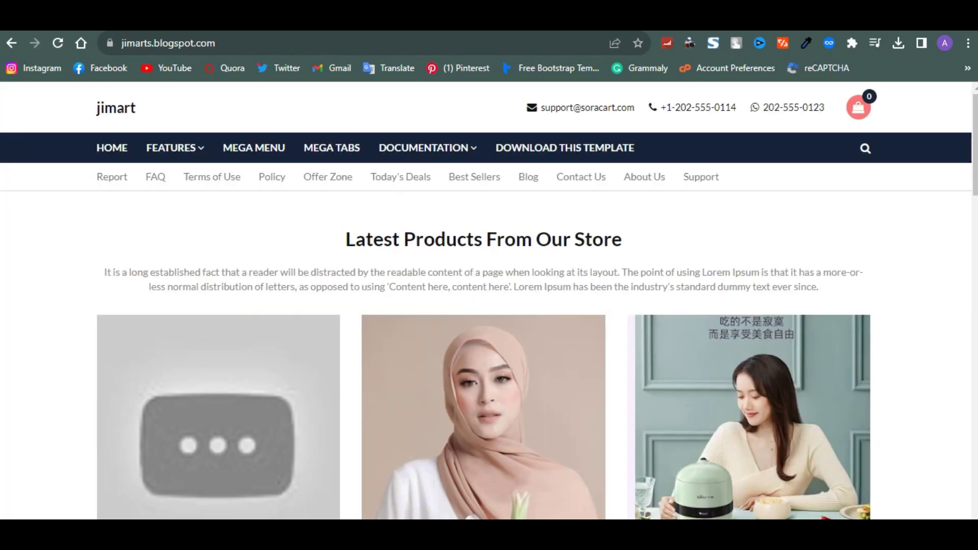
scroll(409, 419, "down", 4)
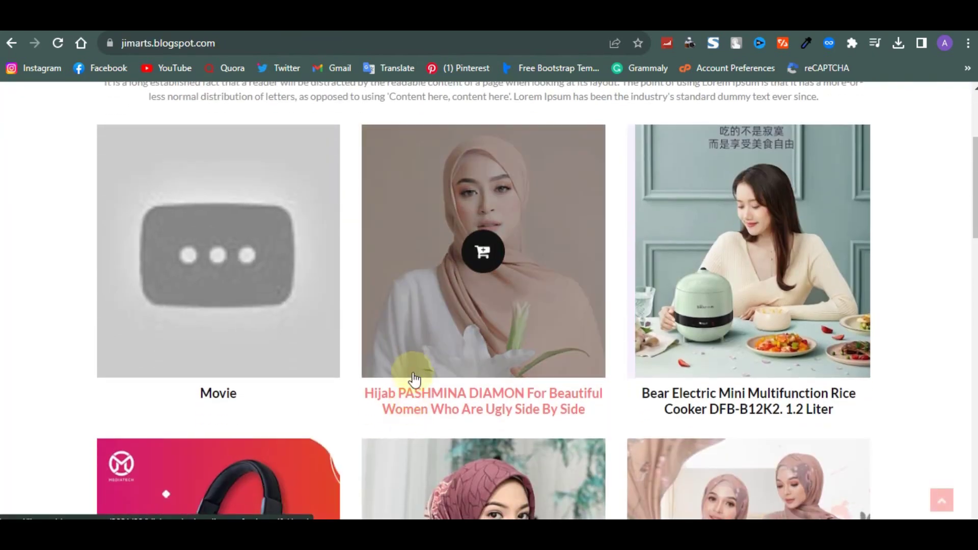
left_click(419, 397)
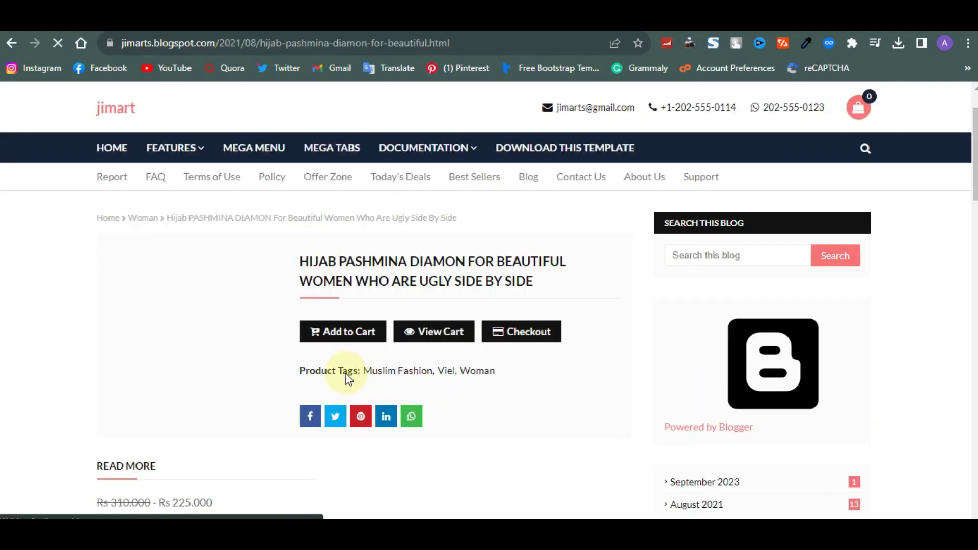
scroll(367, 370, "down", 1)
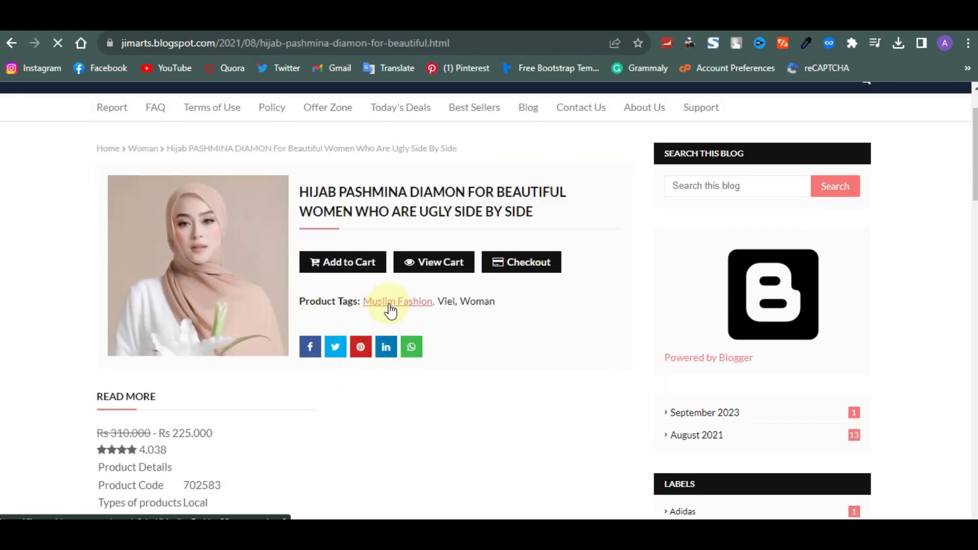
right_click(416, 304)
left_click(470, 396)
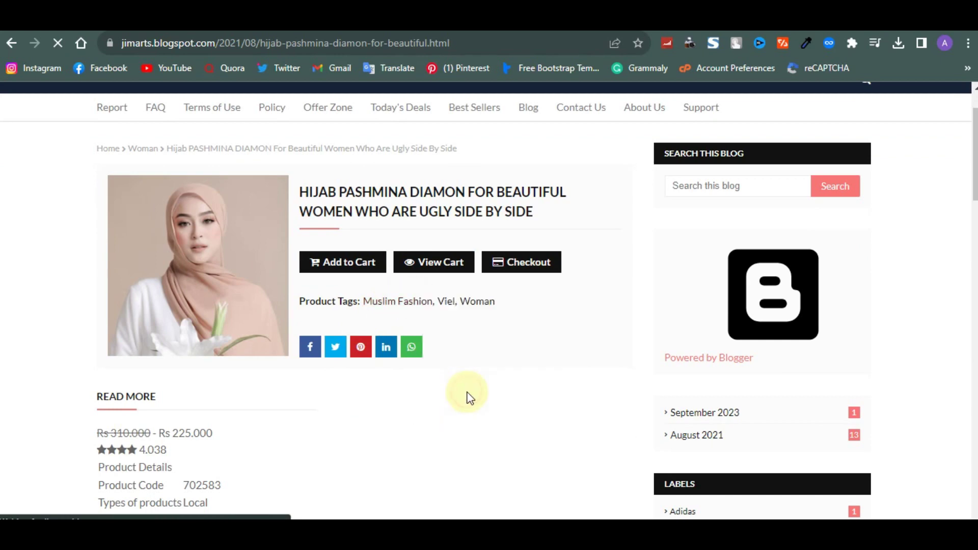
key("ctrl+Tab")
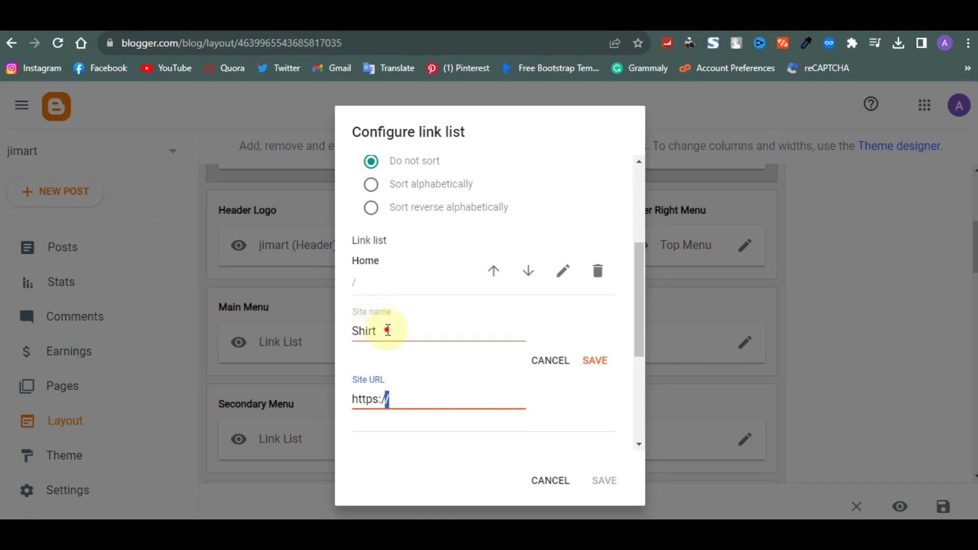
Add a Main Menu item named Muslim Fashion with the pasted label URL, and save the gadget
left_click_drag(388, 330, 353, 334)
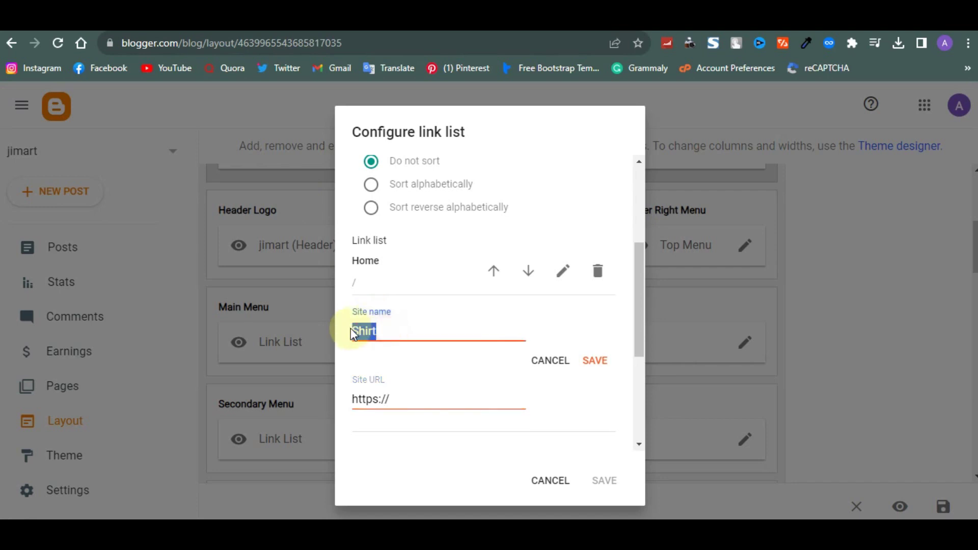
left_click(414, 414)
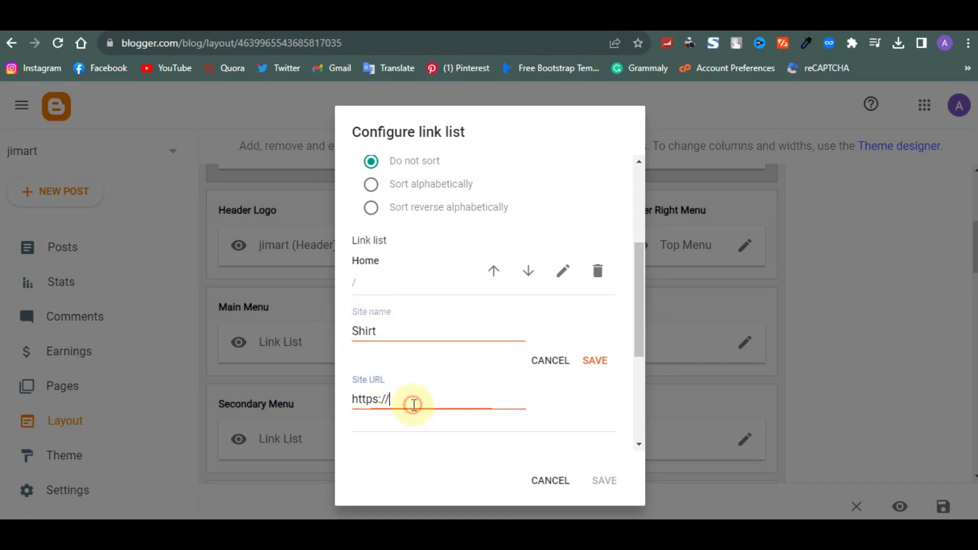
key("ctrl+v")
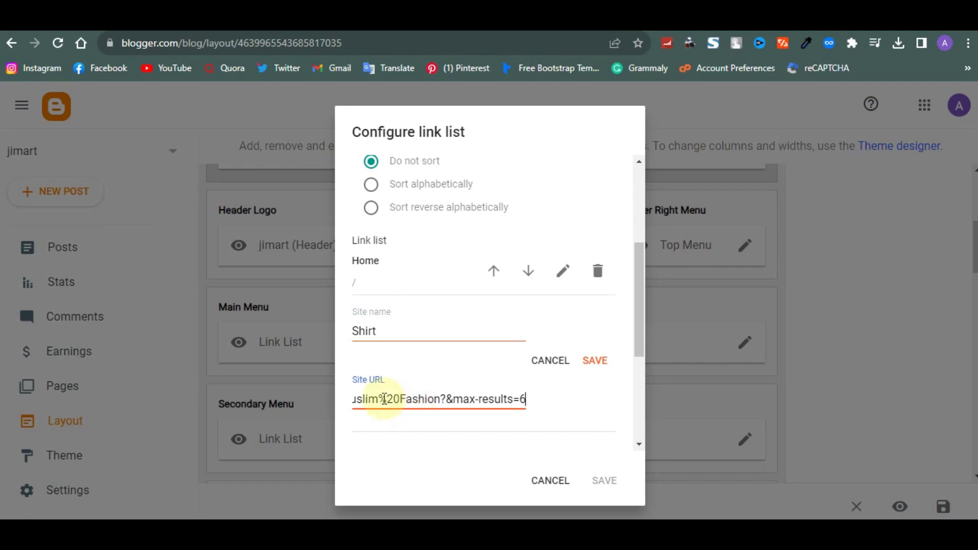
left_click_drag(382, 399, 460, 399)
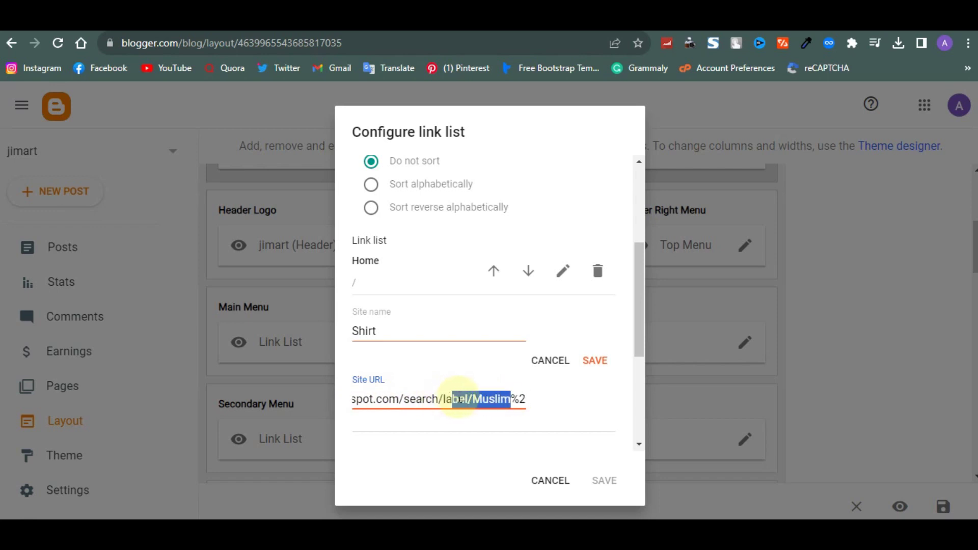
left_click(404, 328)
left_click_drag(404, 330, 348, 332)
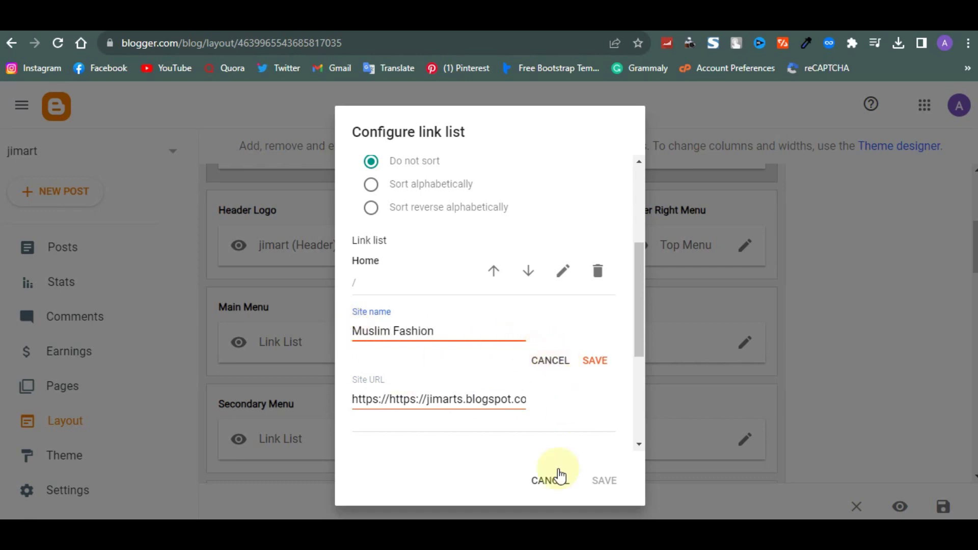
left_click(594, 363)
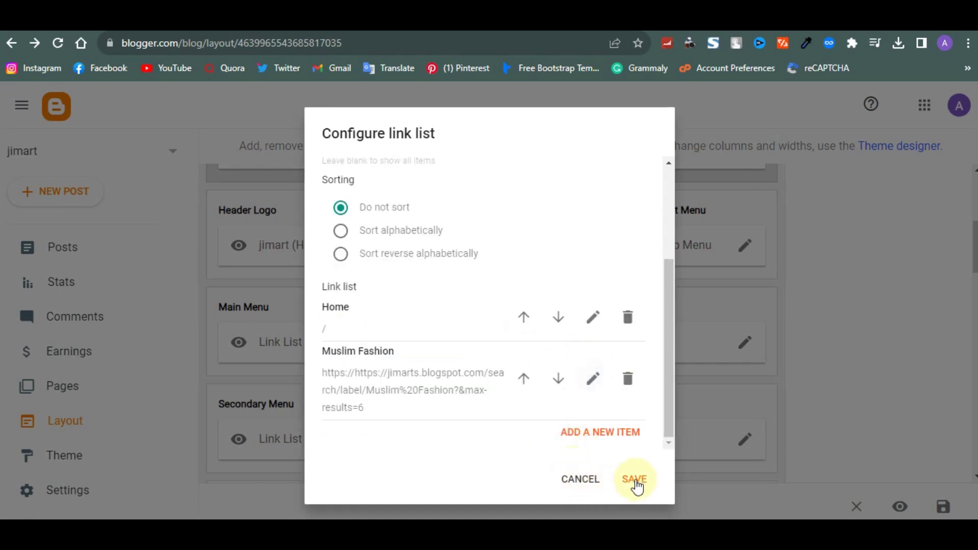
left_click(635, 481)
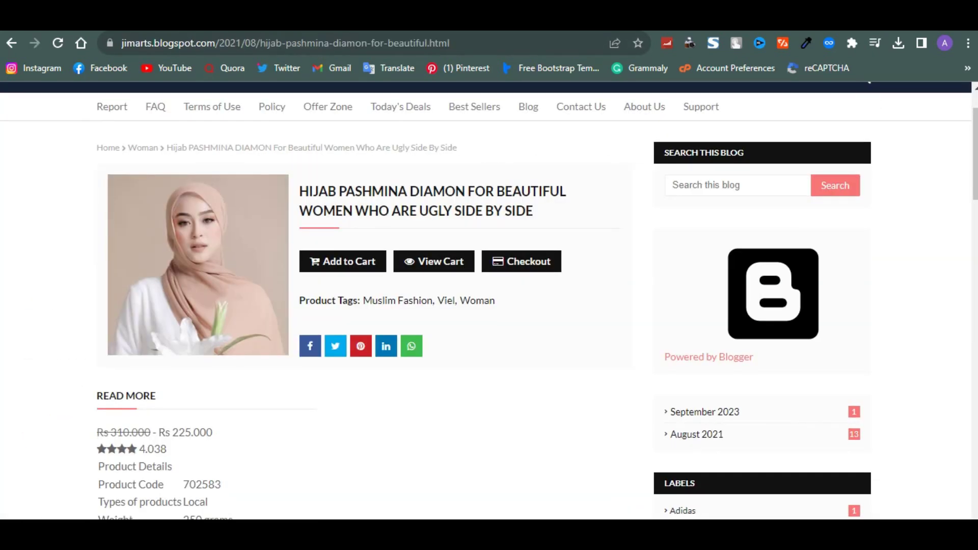
Confirm the live homepage menu shows only HOME and MUSLIM FASHION, then return to Layout
mouse_move(192, 172)
scroll(149, 183, "up", 2)
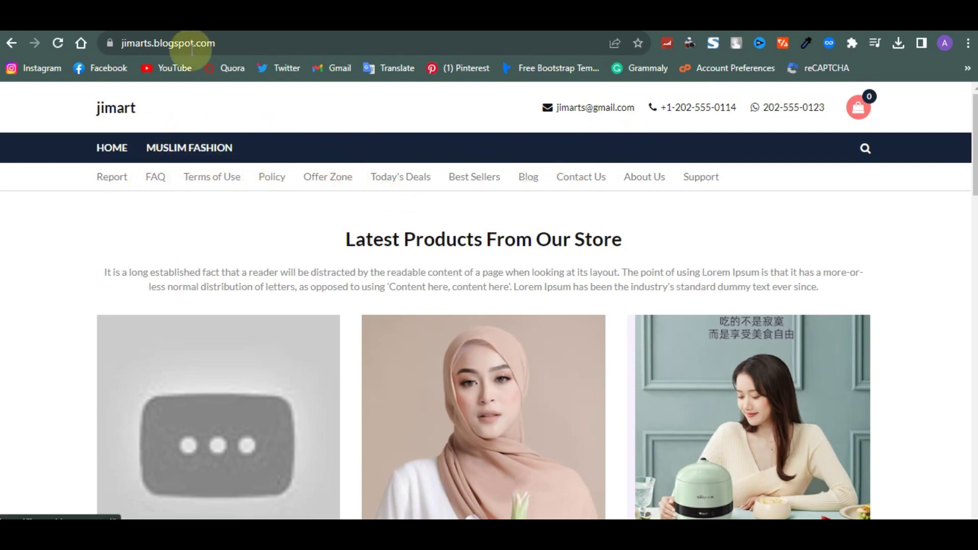
left_click(148, 18)
scroll(323, 286, "down", 4)
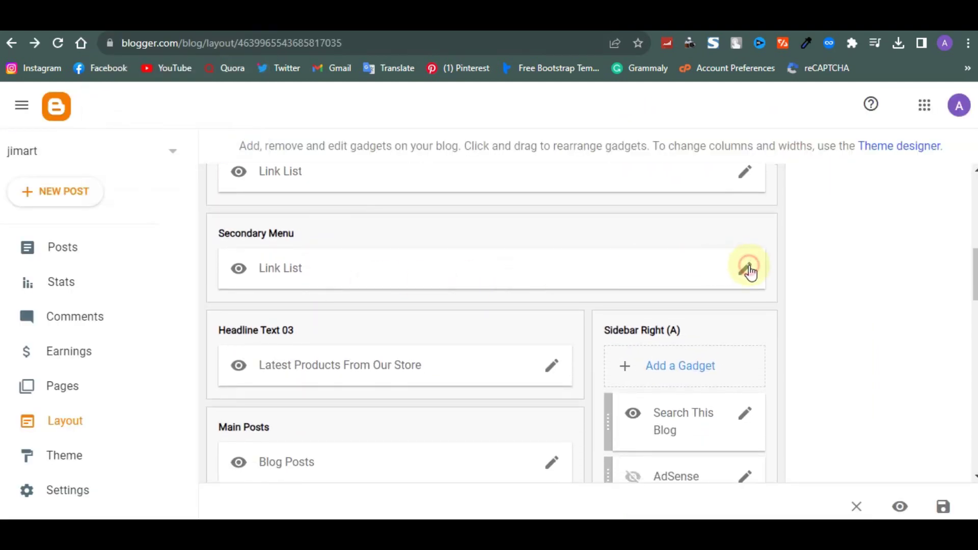
Review the Secondary Menu links from Report, FAQ and Terms of Use through Support, and save
left_click(749, 270)
scroll(564, 334, "down", 3)
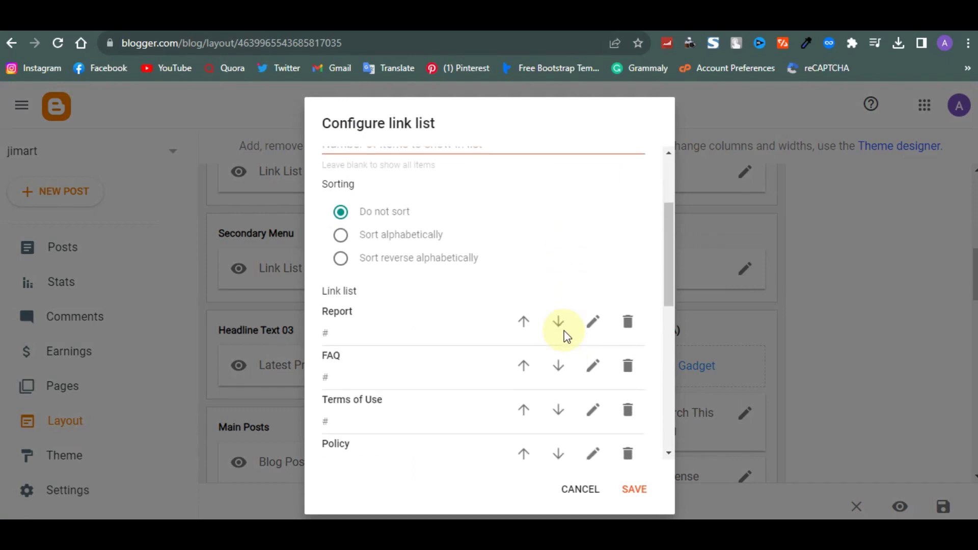
scroll(566, 336, "down", 2)
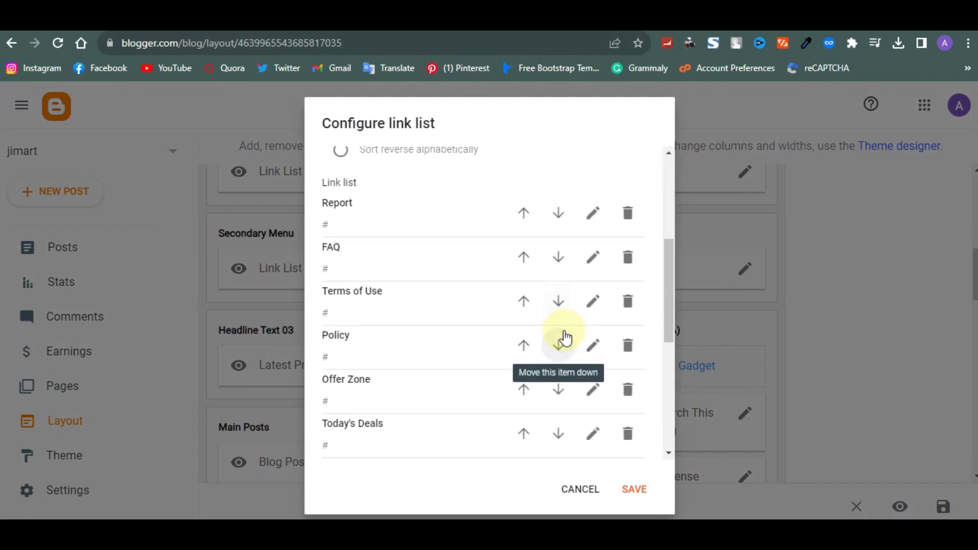
scroll(421, 442, "down", 5)
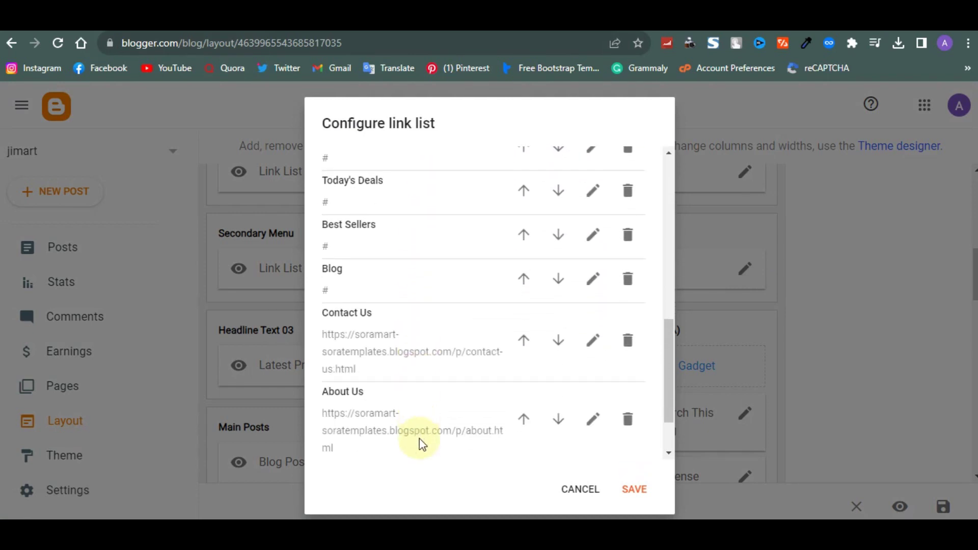
scroll(442, 240, "down", 2)
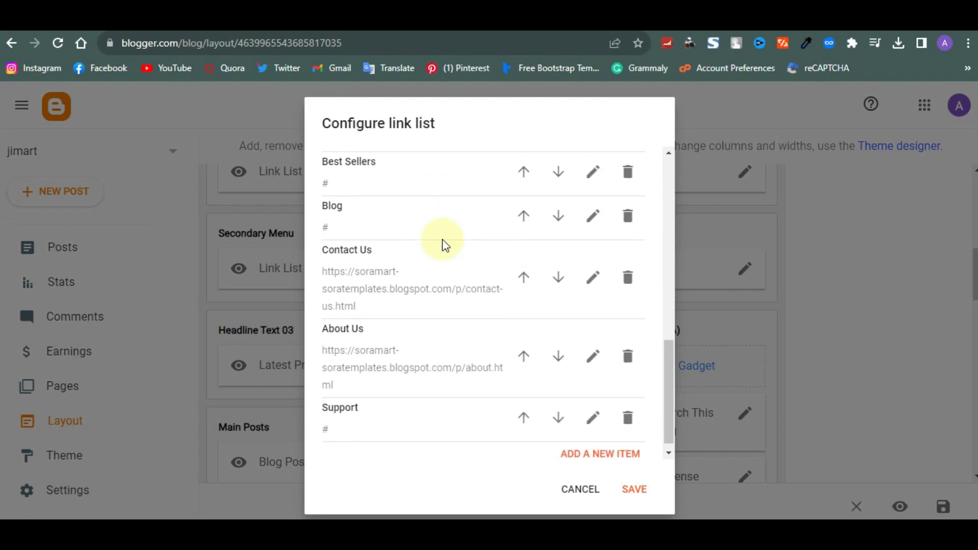
scroll(505, 295, "up", 10)
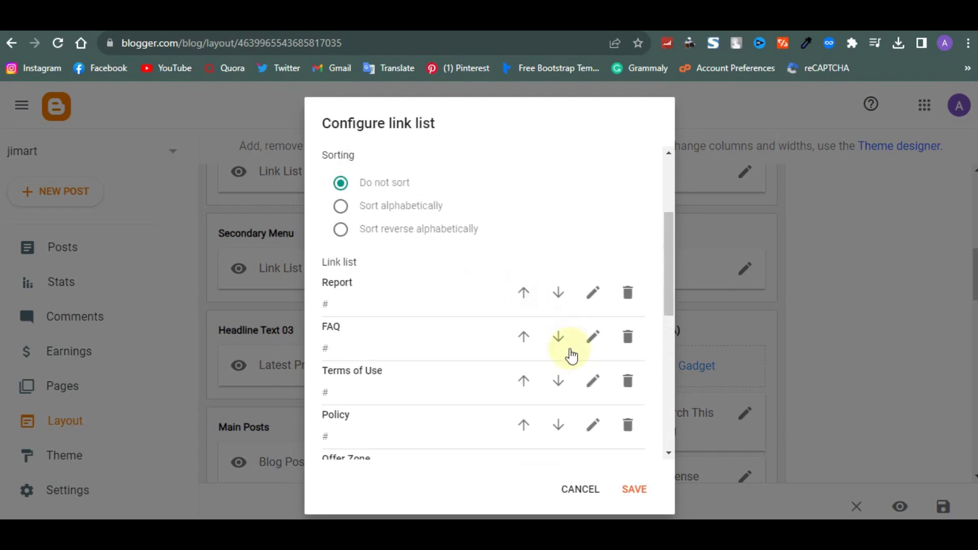
left_click(645, 483)
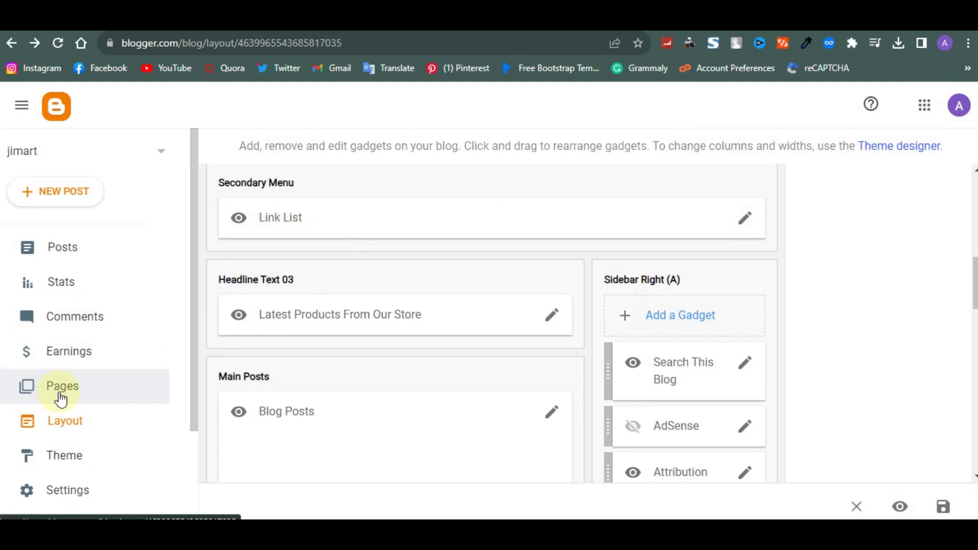
scroll(497, 378, "down", 2)
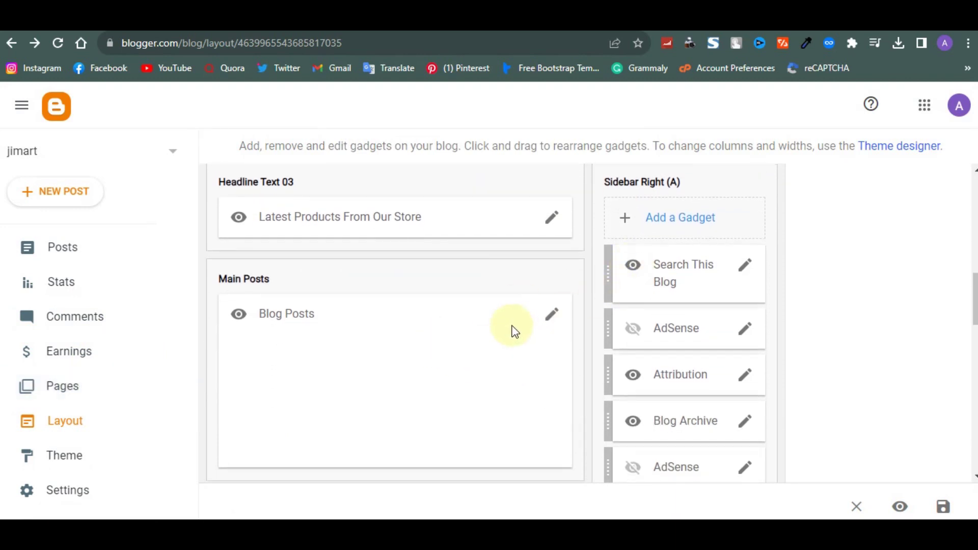
scroll(512, 332, "down", 1)
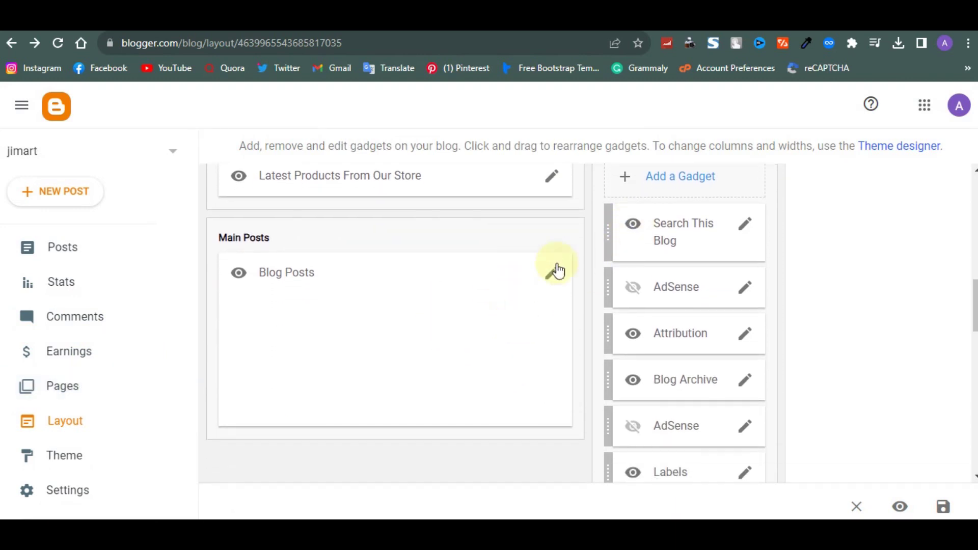
left_click(502, 28)
scroll(666, 356, "down", 3)
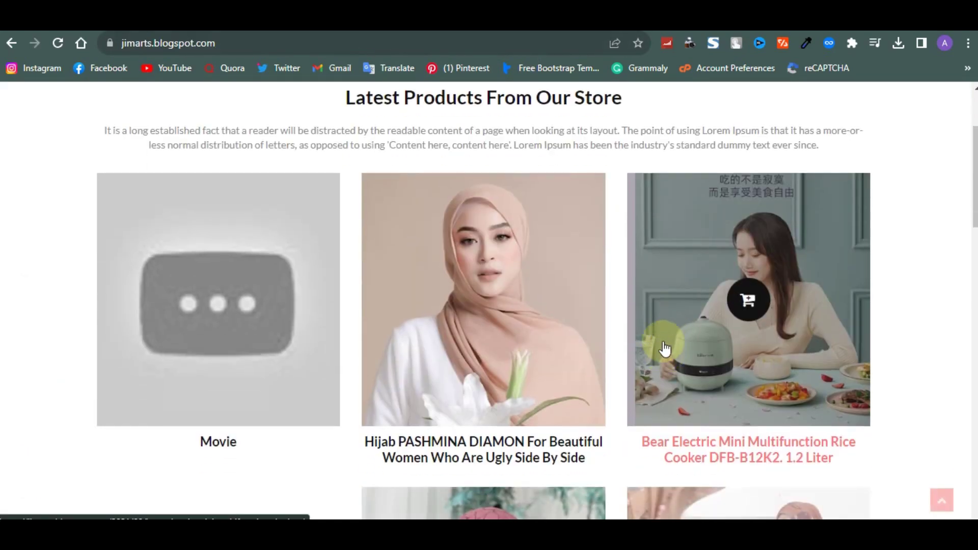
scroll(665, 349, "down", 10)
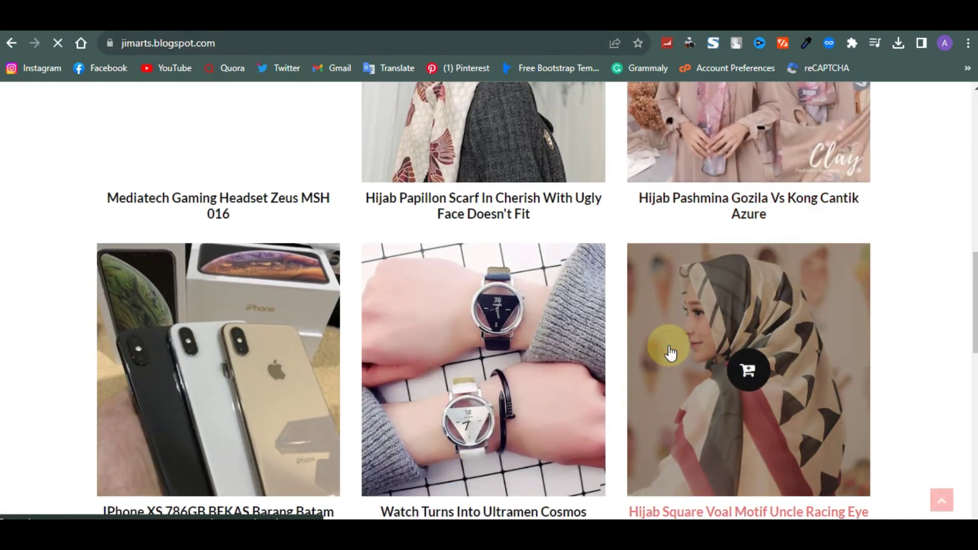
left_click(670, 352)
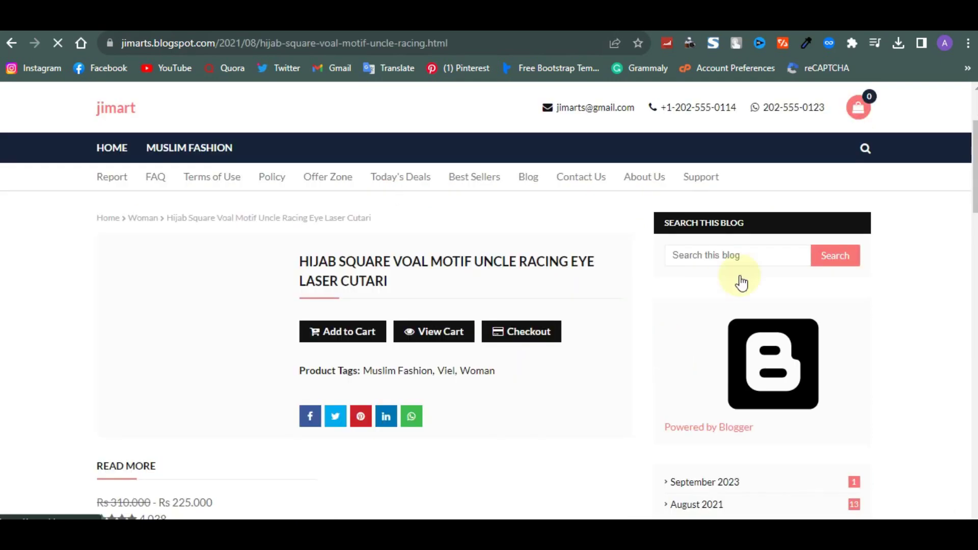
scroll(690, 376, "down", 3)
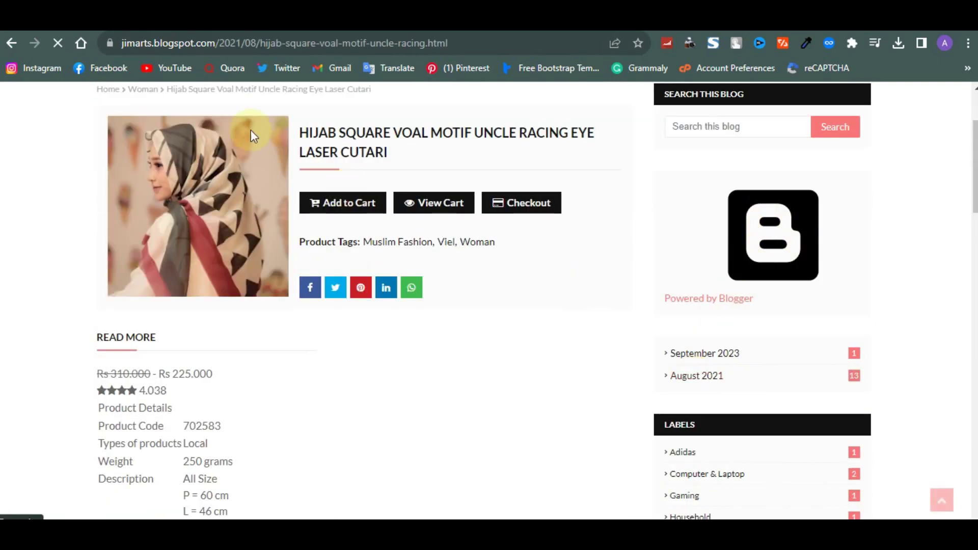
key("ctrl+w")
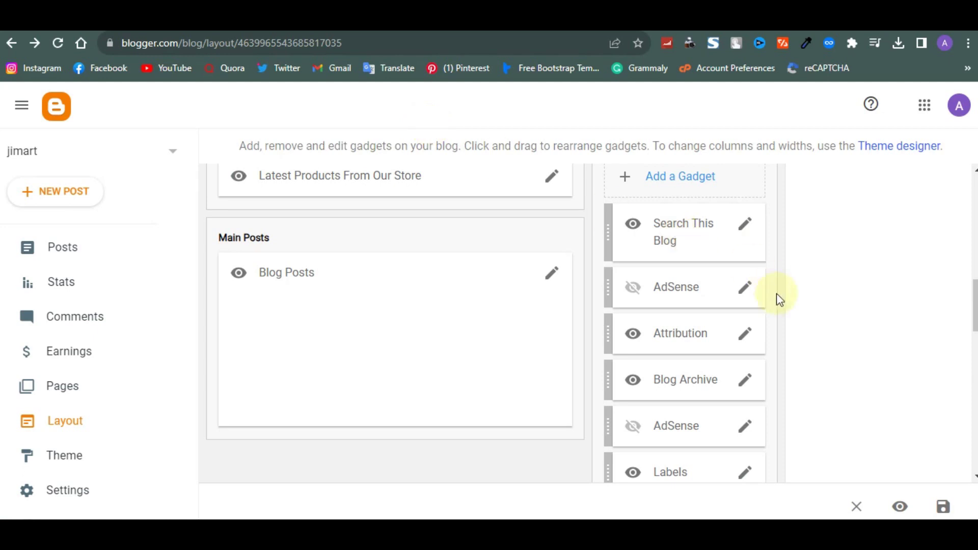
Remove the Attribution and Blog Archive gadgets from the right sidebar
left_click(741, 338)
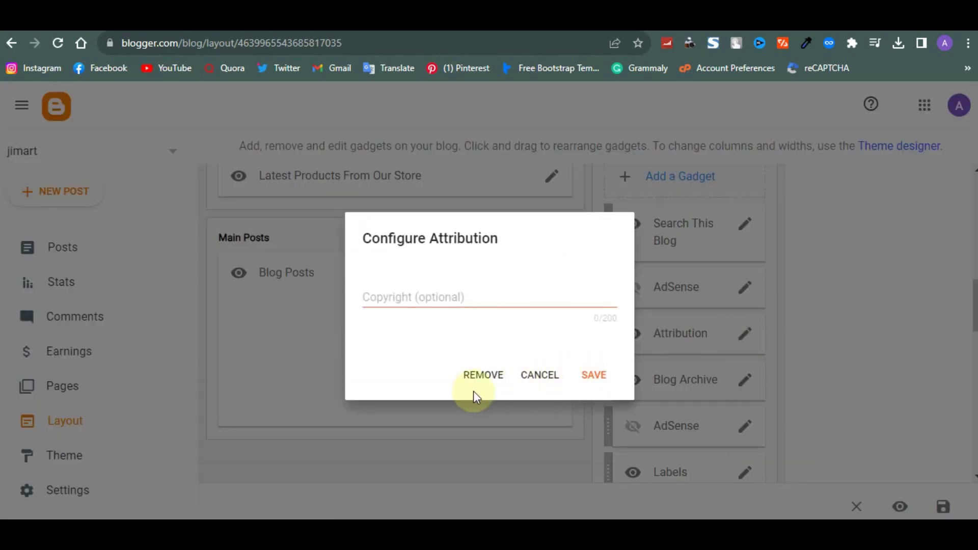
left_click(479, 379)
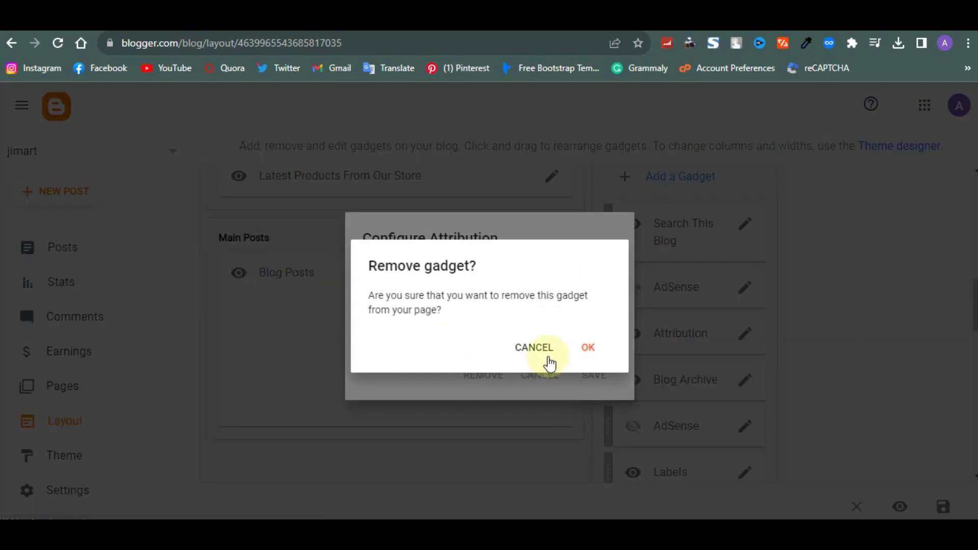
left_click(589, 349)
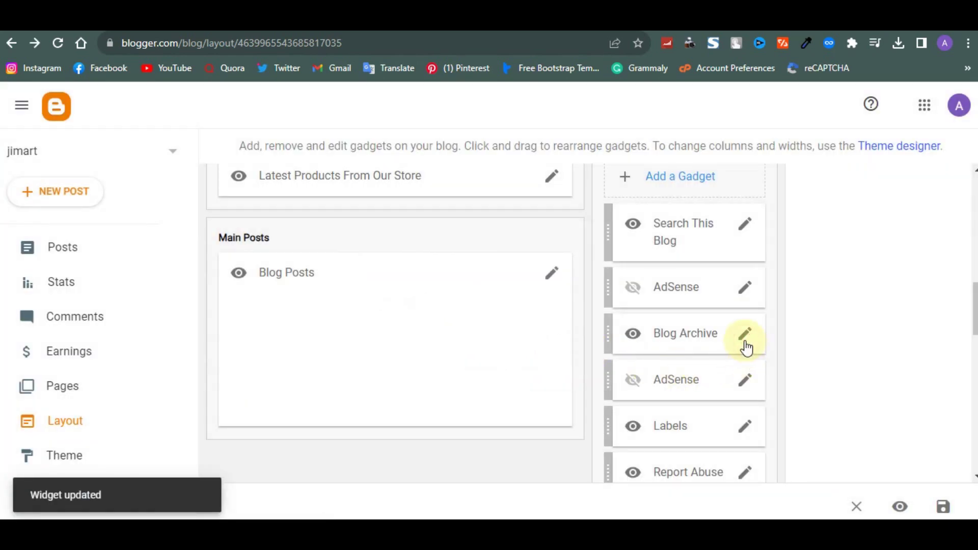
left_click(745, 340)
scroll(392, 377, "down", 3)
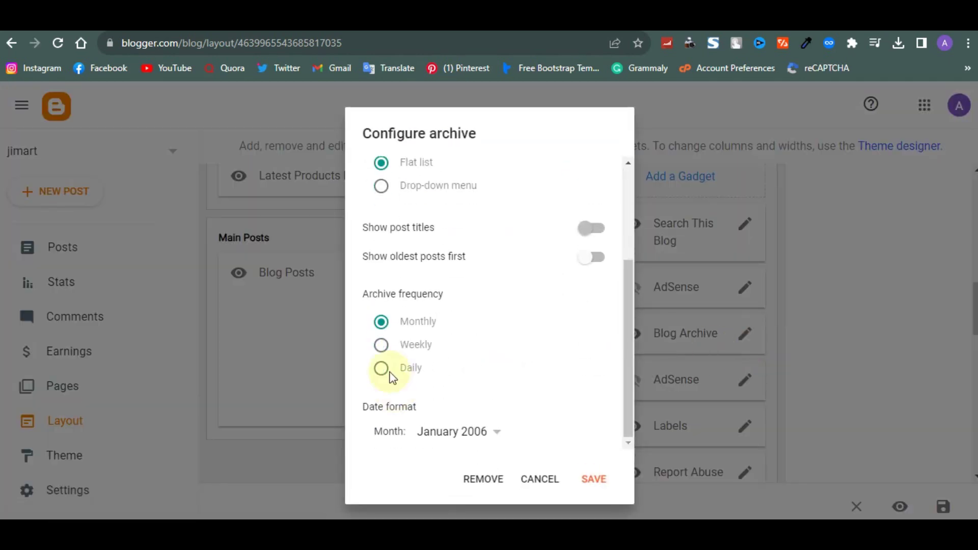
left_click(484, 480)
left_click(591, 348)
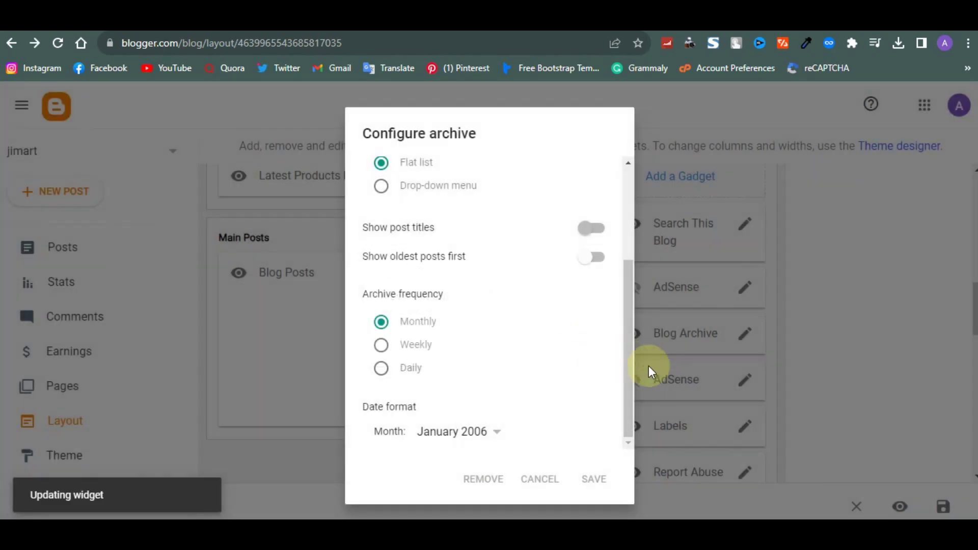
Remove the Report Abuse gadget and save the layout
scroll(685, 406, "down", 1)
scroll(687, 406, "down", 1)
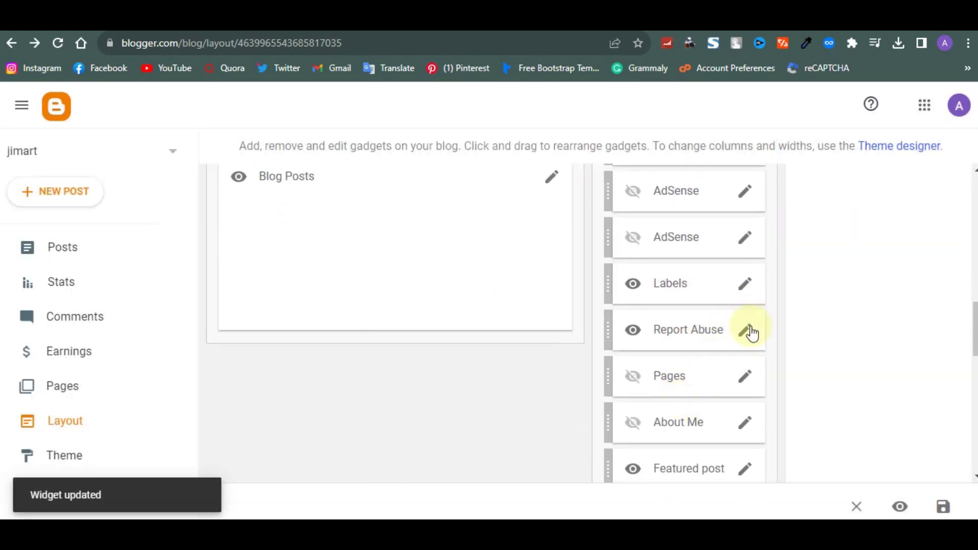
left_click(748, 330)
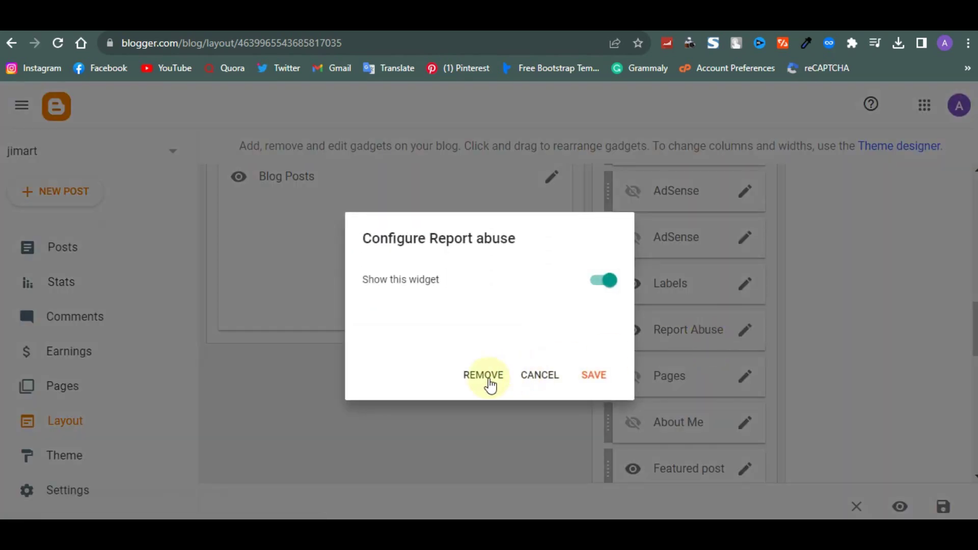
left_click(487, 378)
left_click(577, 352)
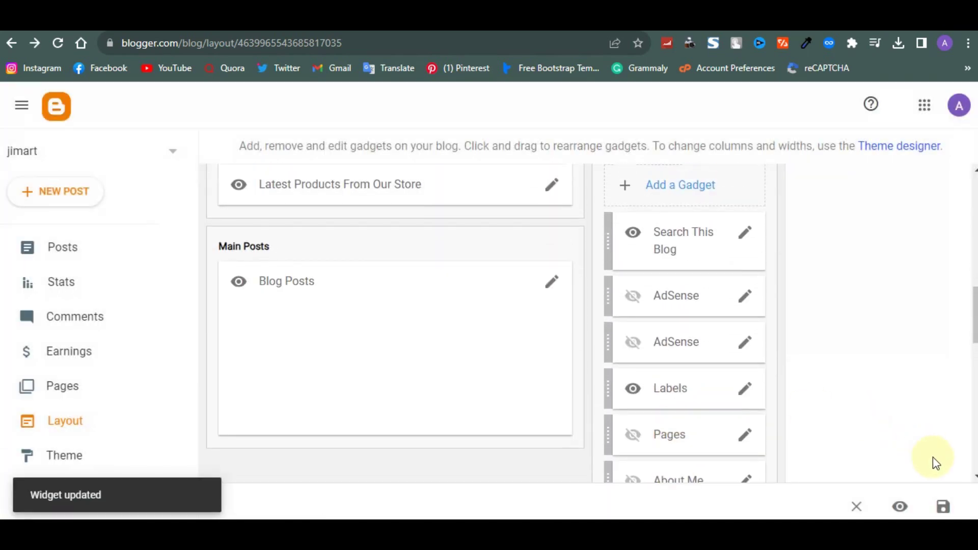
left_click(944, 506)
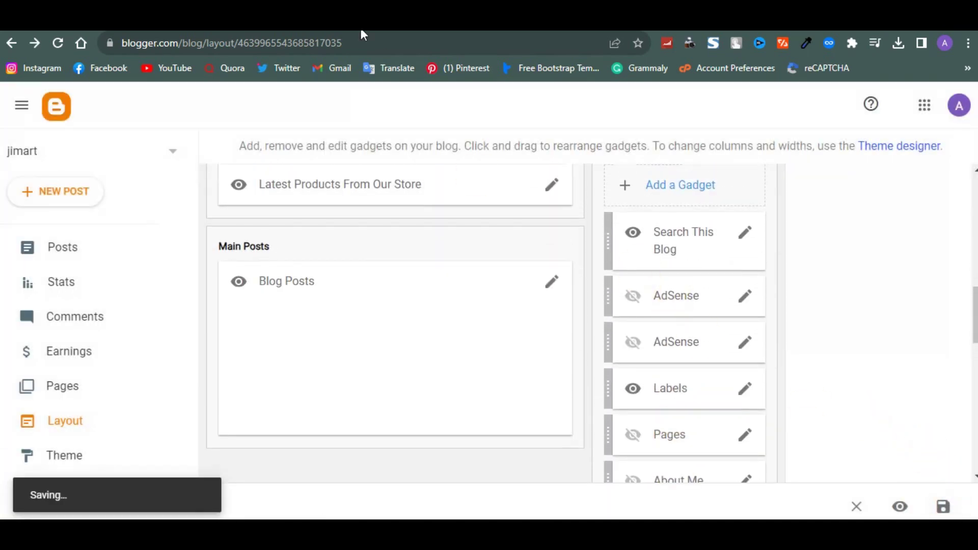
Maximise the live blog window and reload the product page to pick up the changes
left_click_drag(469, 43, 472, 53)
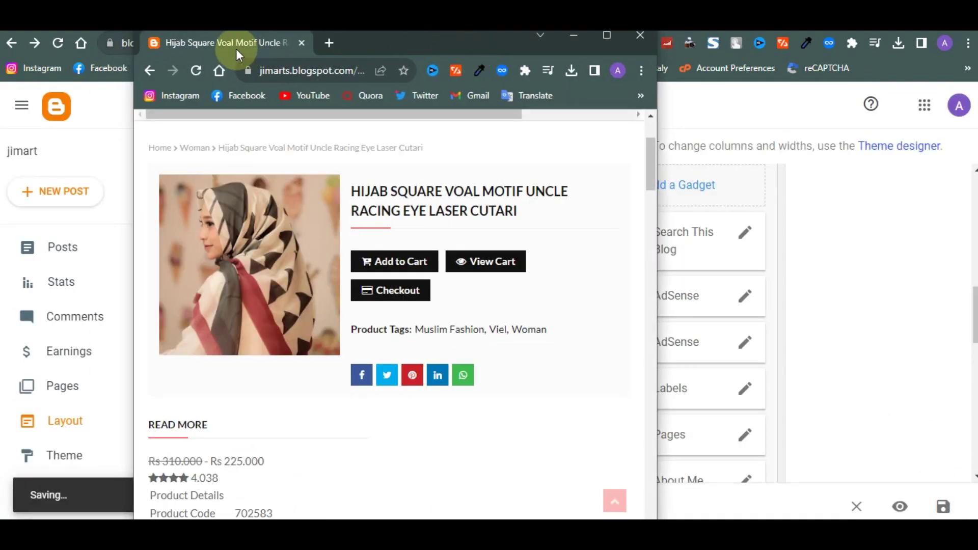
left_click_drag(236, 49, 224, 32)
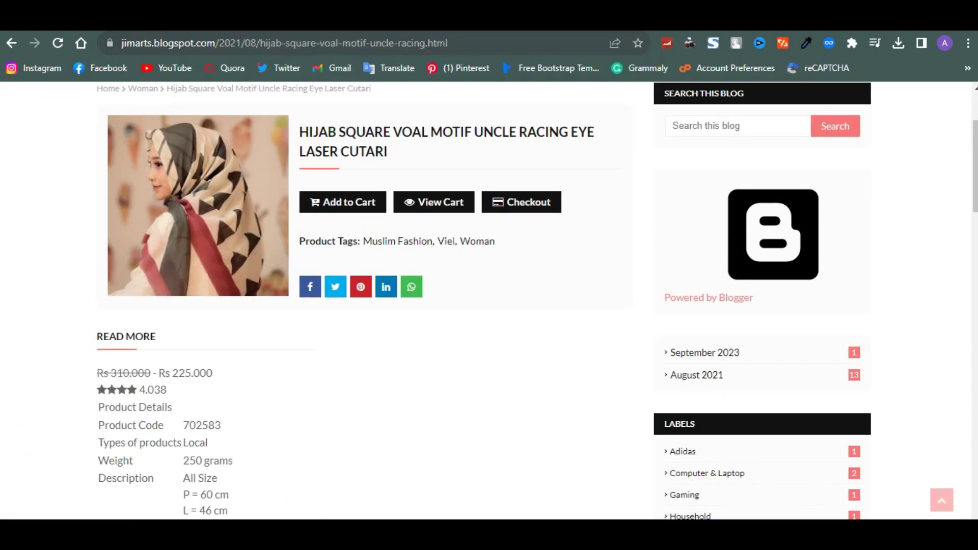
left_click(453, 43)
key("Return")
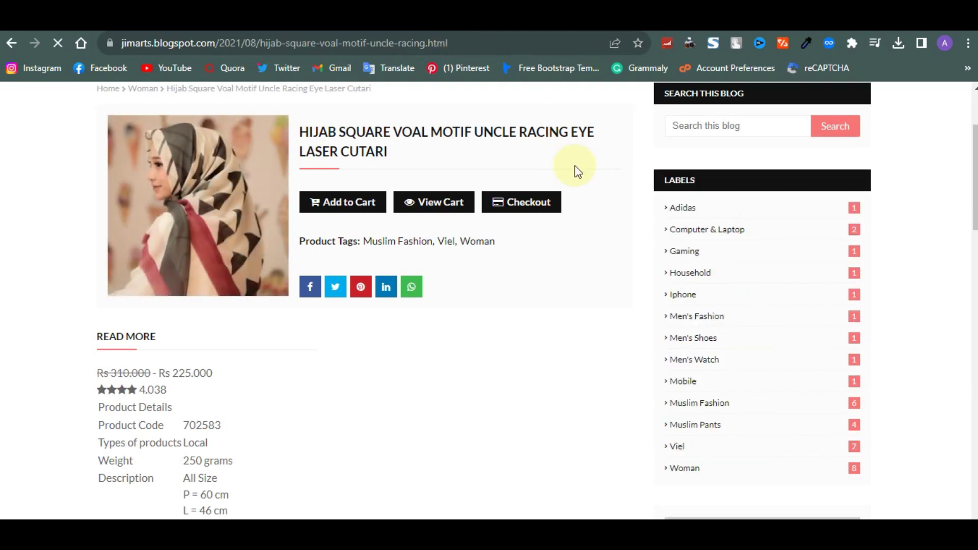
Check the Hijab Square Voal page's trimmed sidebar, then go back to the Layout page
scroll(574, 165, "up", 3)
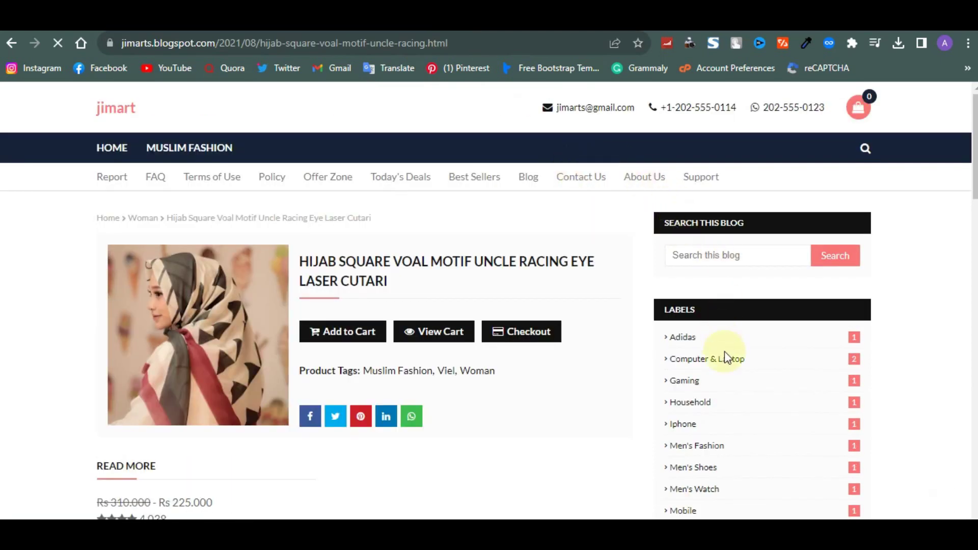
scroll(725, 352, "down", 8)
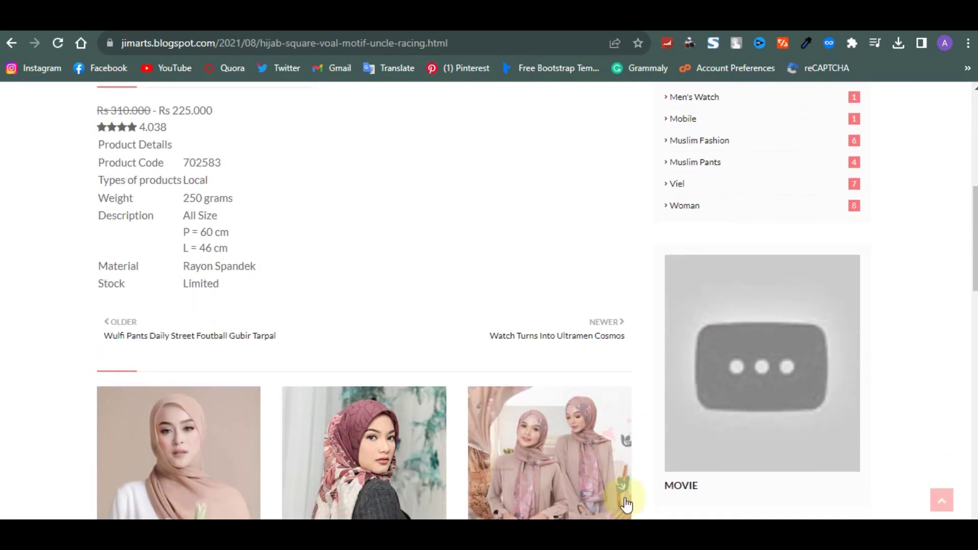
scroll(678, 383, "down", 2)
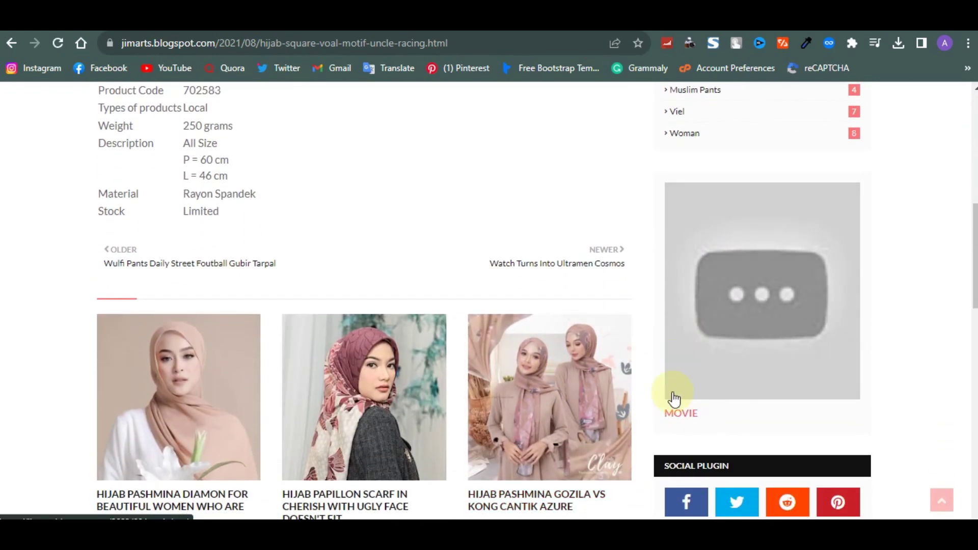
scroll(431, 405, "down", 2)
scroll(431, 405, "up", 10)
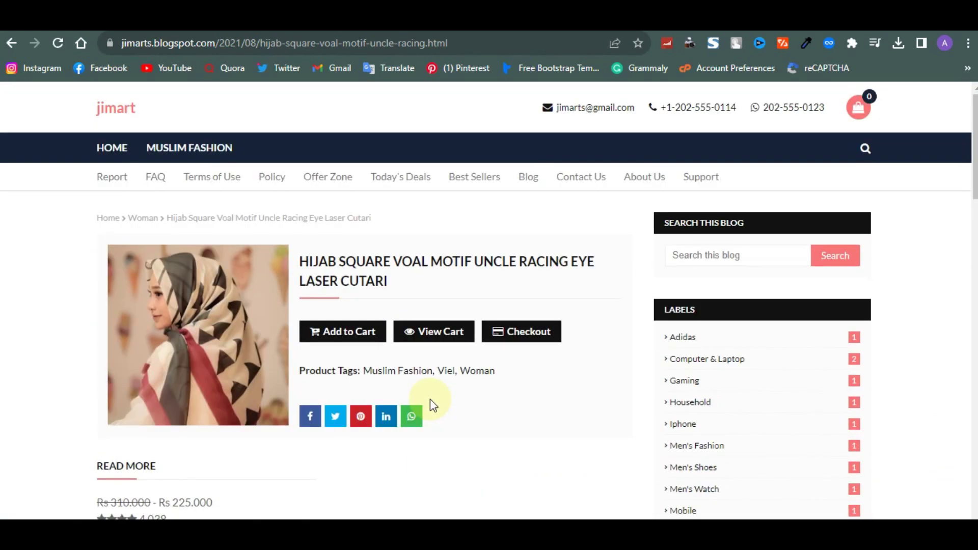
scroll(432, 404, "down", 4)
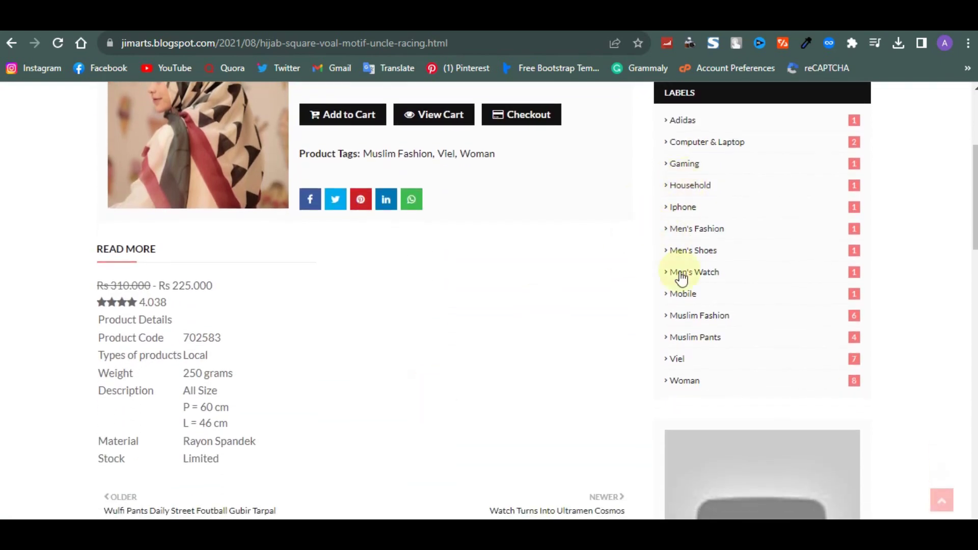
scroll(681, 276, "down", 7)
scroll(681, 276, "down", 7)
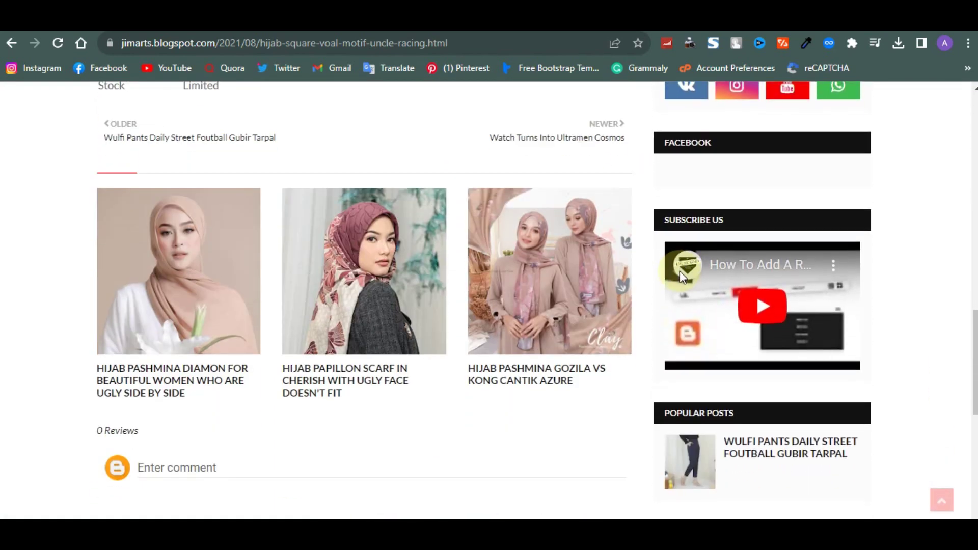
scroll(680, 275, "up", 8)
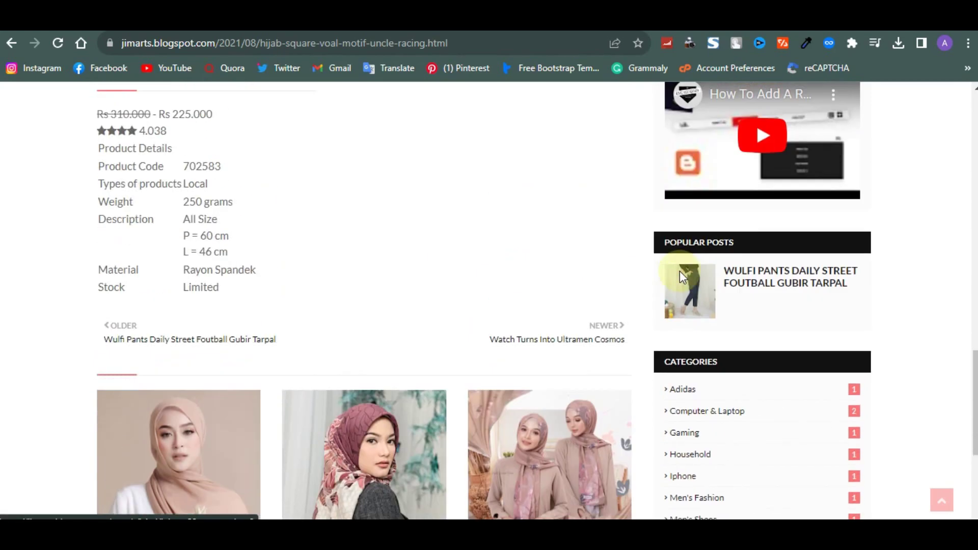
scroll(680, 276, "down", 8)
scroll(682, 277, "up", 10)
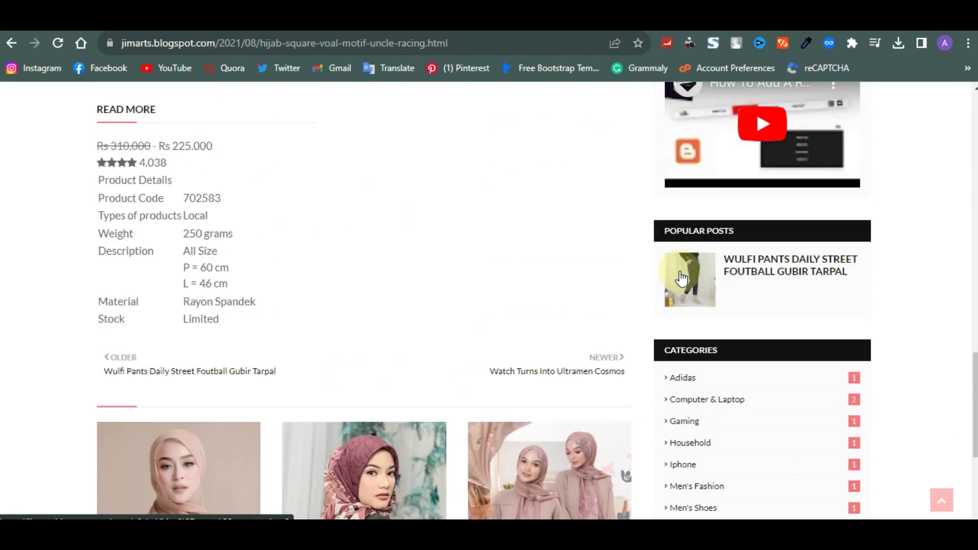
key("alt+Left")
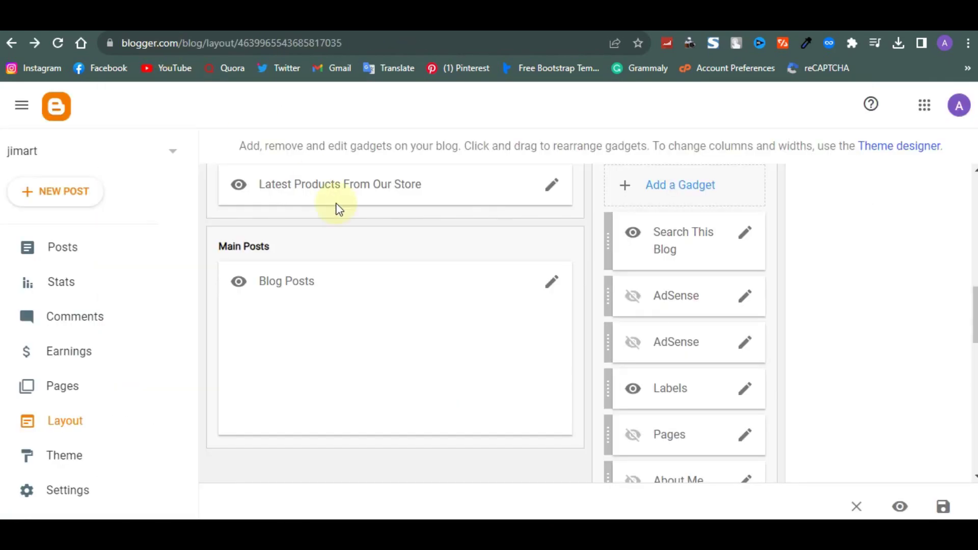
Scroll to Sidebar Right (B) and compare with the live post's Social Plugin and Facebook widgets
scroll(338, 208, "down", 1)
scroll(729, 282, "down", 5)
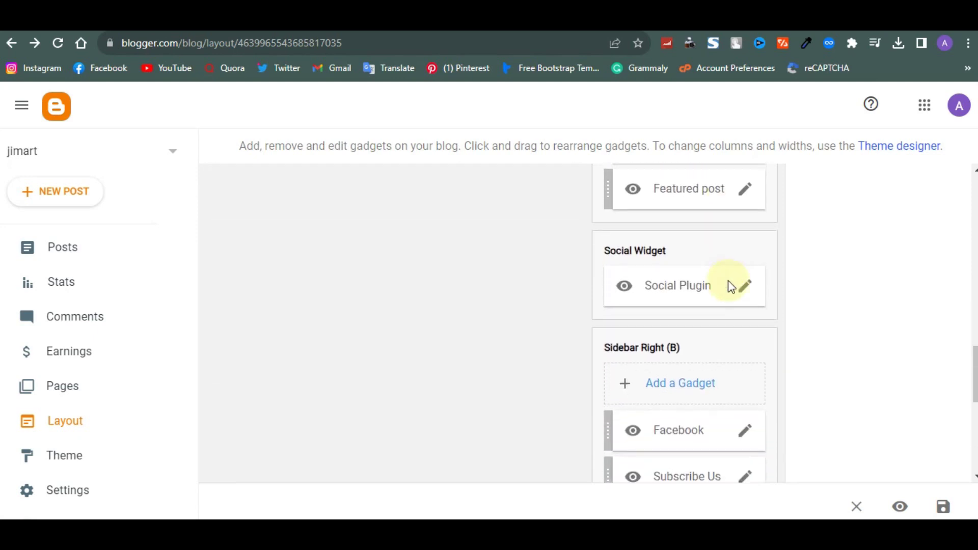
scroll(729, 283, "down", 5)
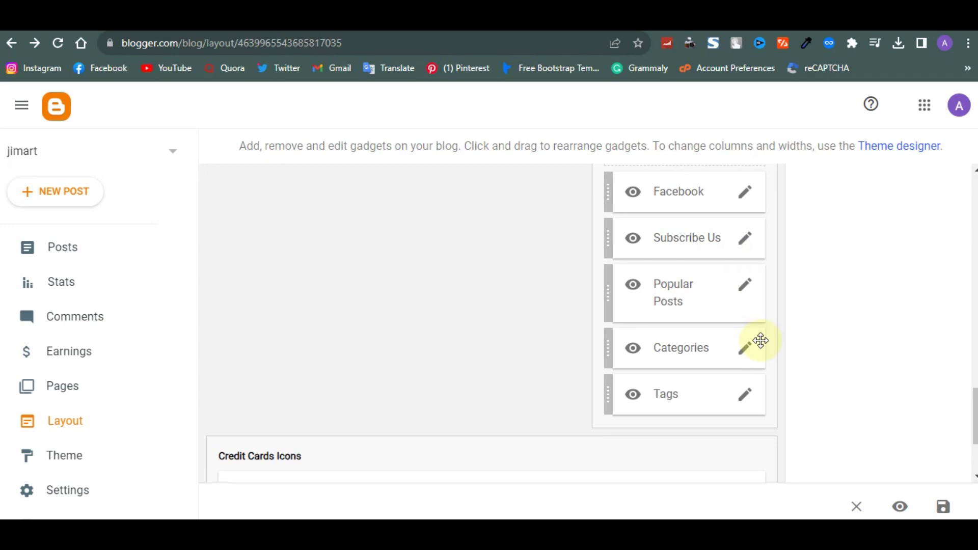
scroll(745, 403, "up", 1)
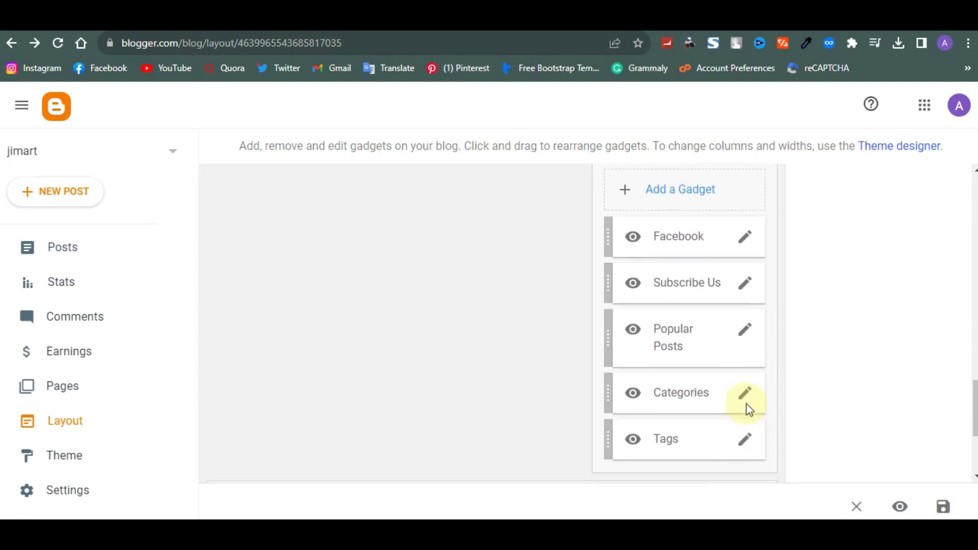
scroll(747, 403, "down", 3)
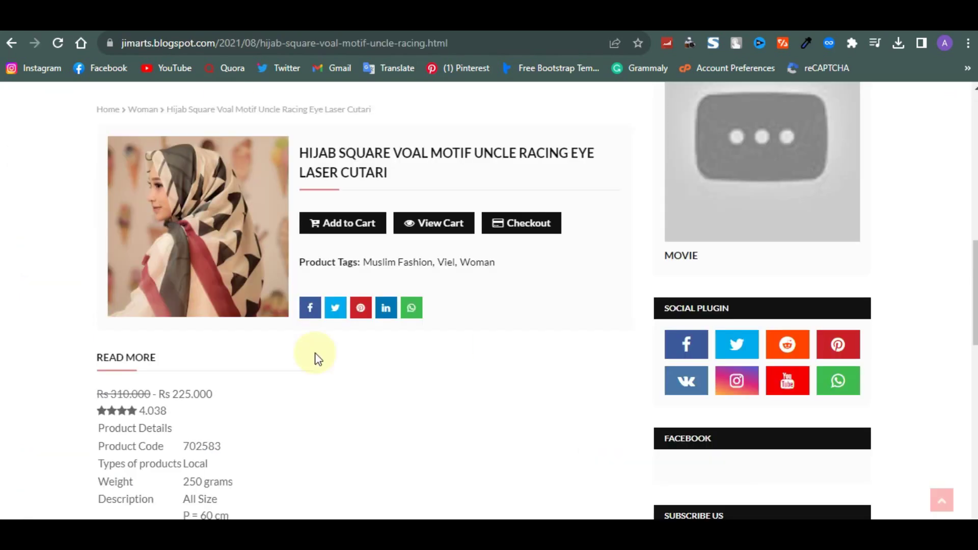
Look over the live product post's sidebar, then go back to the Layout page
scroll(315, 355, "down", 10)
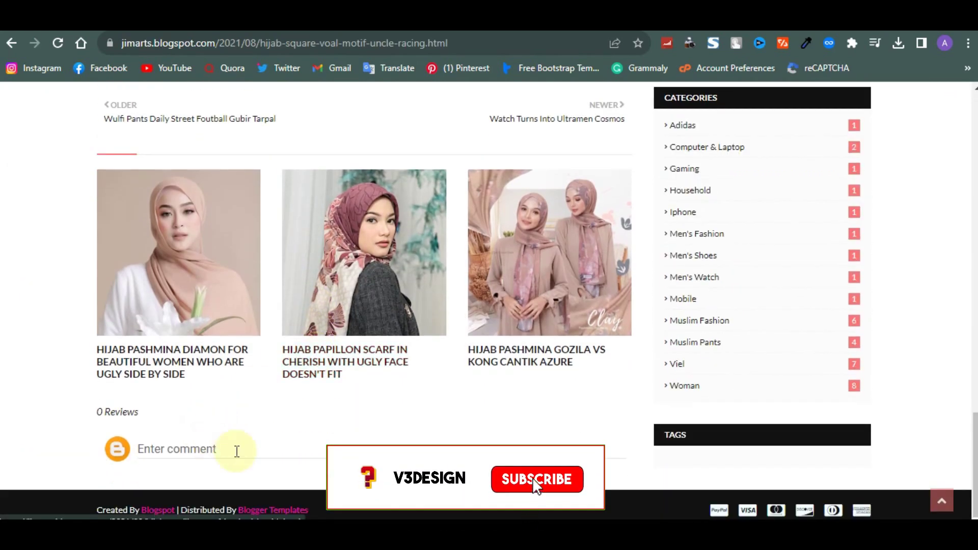
scroll(236, 452, "up", 8)
scroll(236, 452, "down", 6)
scroll(236, 451, "down", 3)
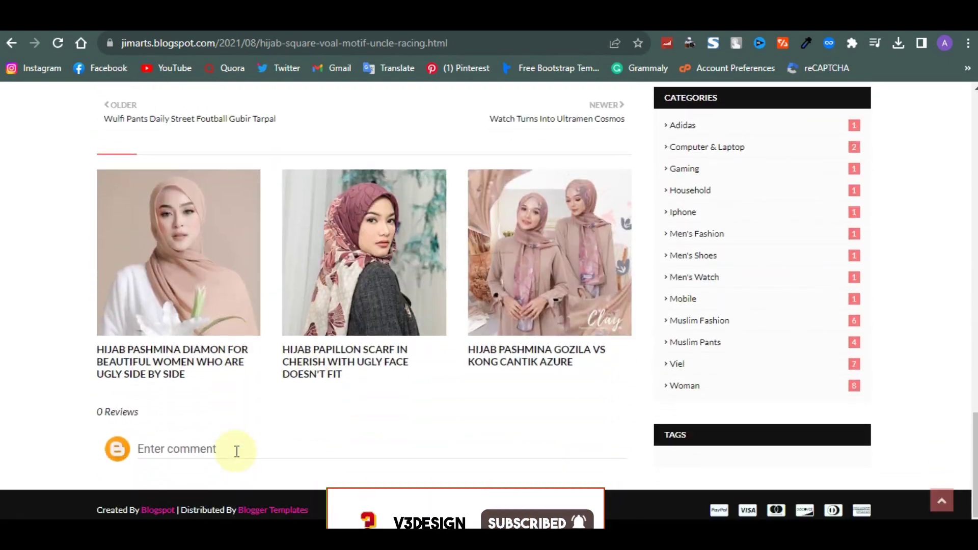
scroll(237, 451, "up", 9)
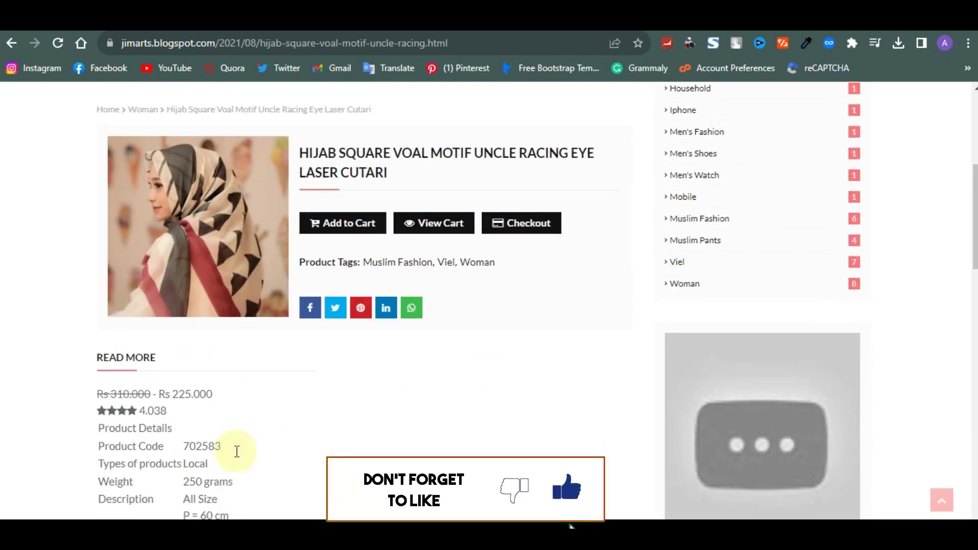
scroll(236, 448, "up", 3)
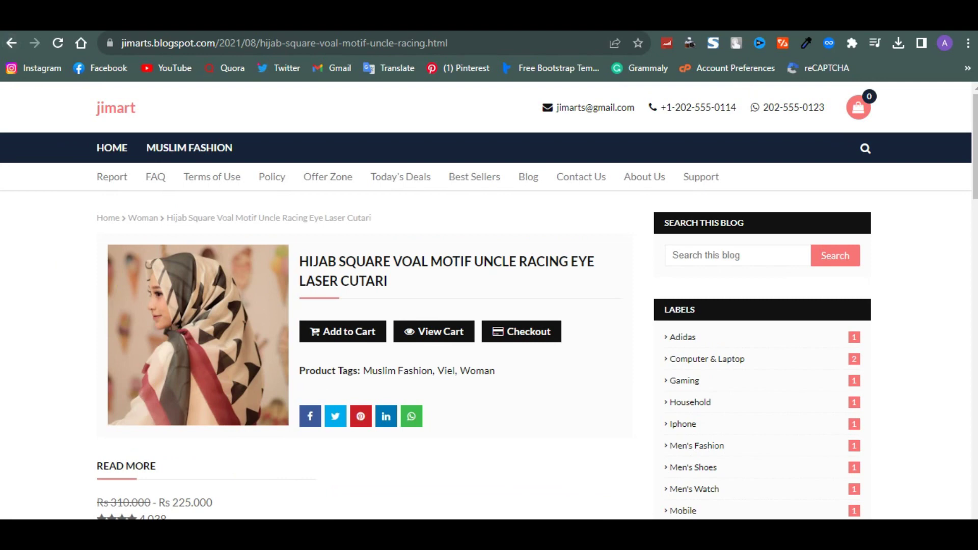
left_click(11, 43)
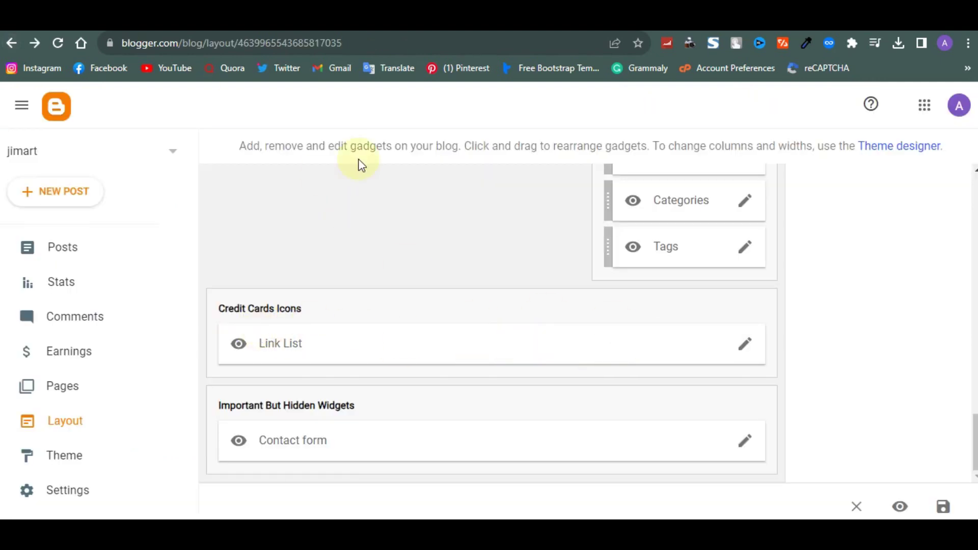
Recheck the live post, then return to Layout and scroll up to Sidebar Right (B)
key("alt+Right")
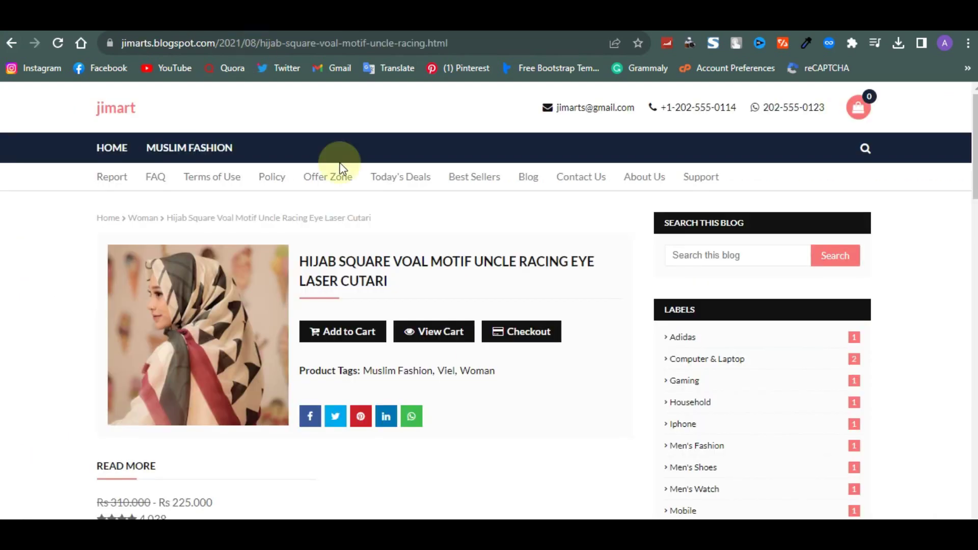
scroll(477, 361, "down", 10)
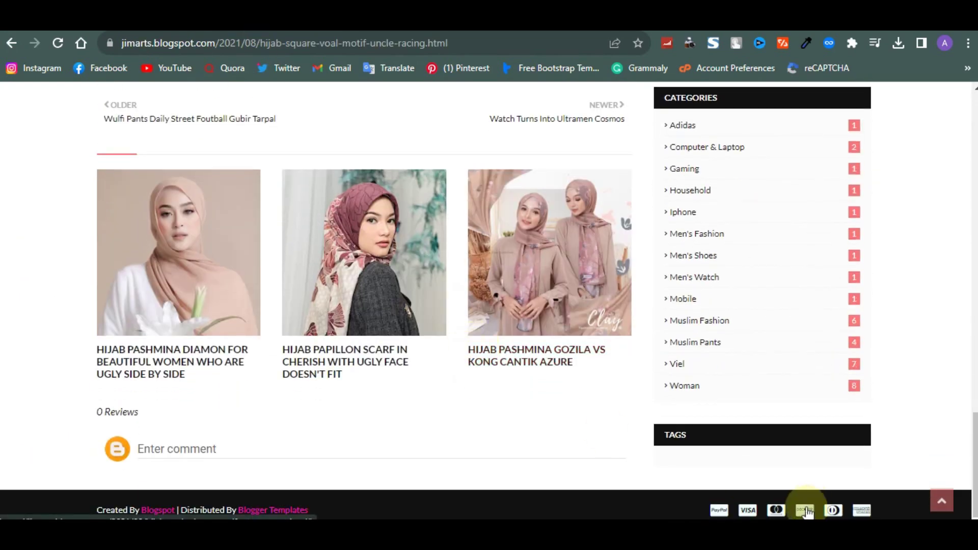
scroll(752, 375, "up", 10)
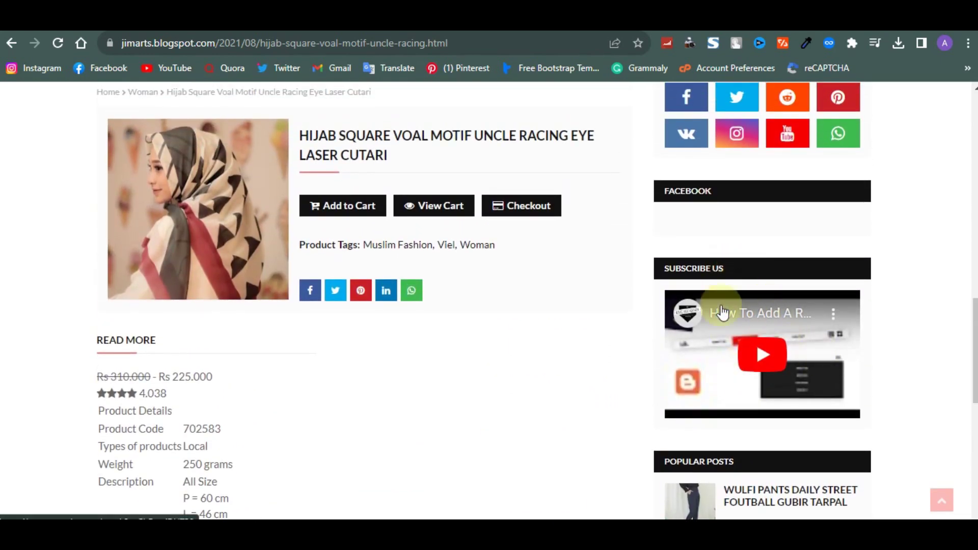
key("alt+Left")
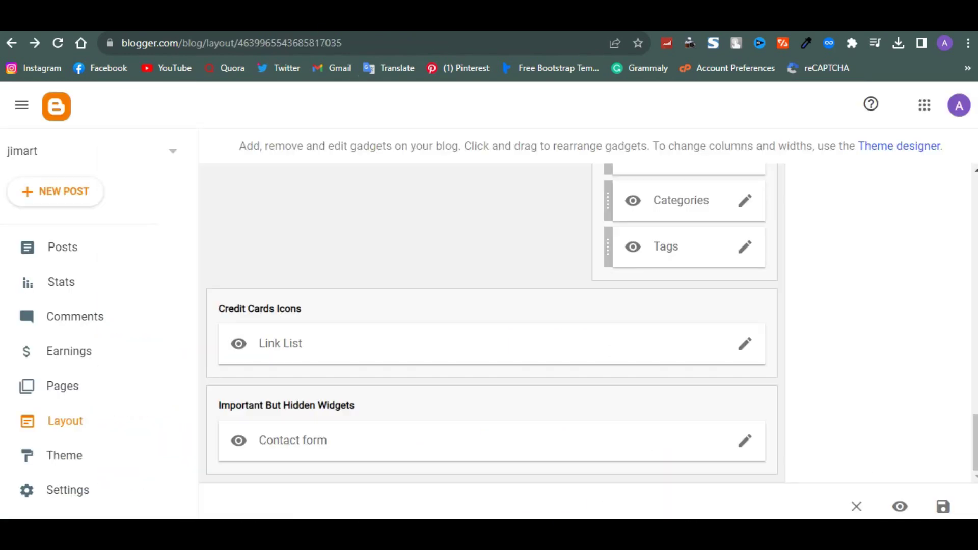
scroll(613, 392, "up", 2)
scroll(617, 323, "up", 4)
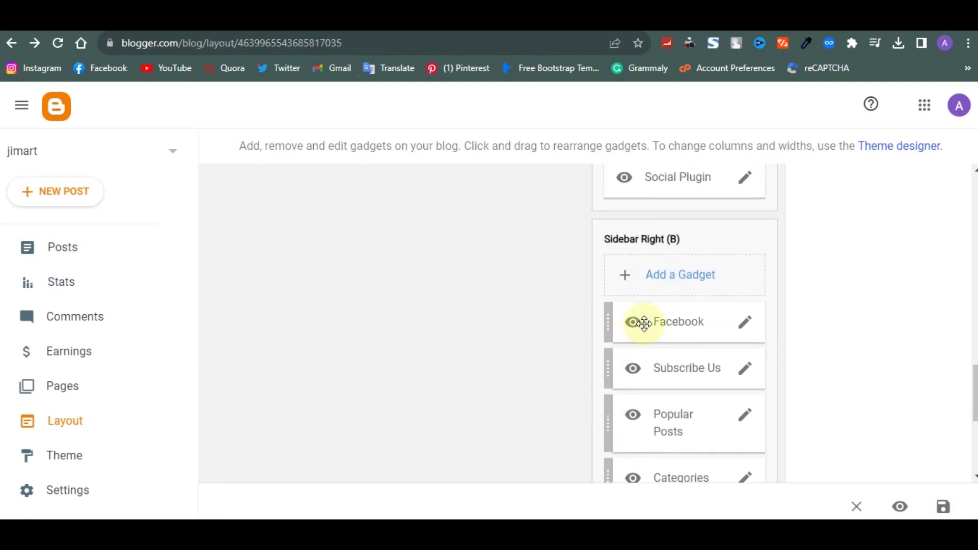
Remove the Subscribe Us gadget from the sidebar and view the list of 14 posts
left_click(748, 378)
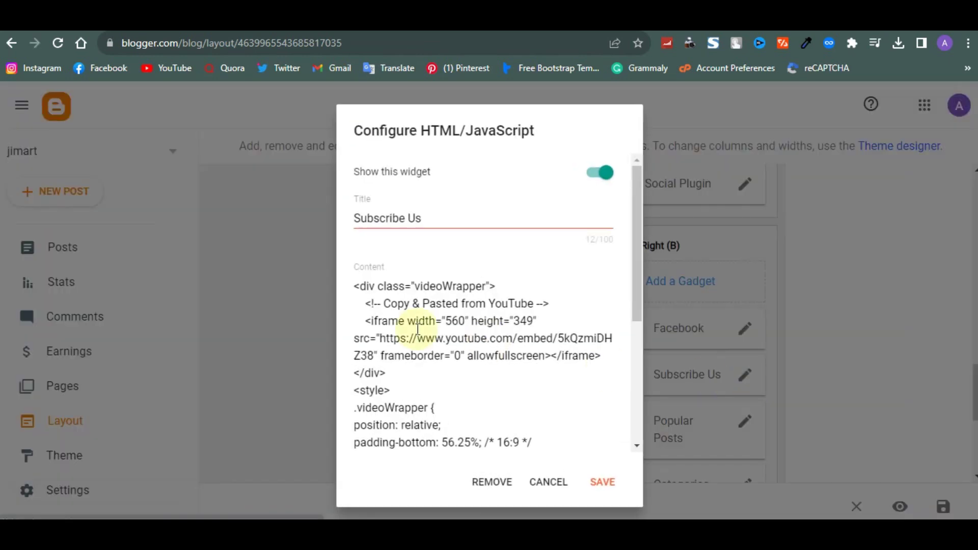
left_click(505, 479)
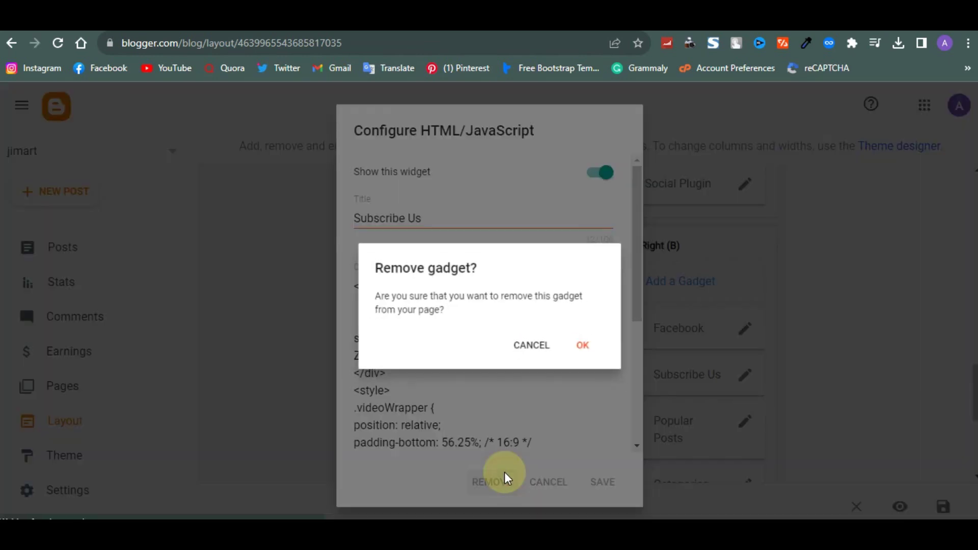
left_click(590, 349)
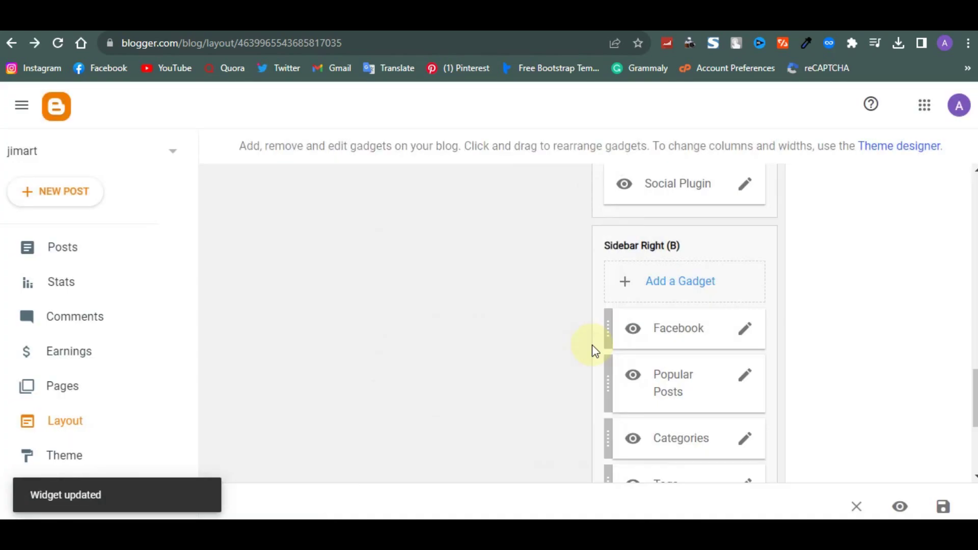
scroll(593, 350, "up", 15)
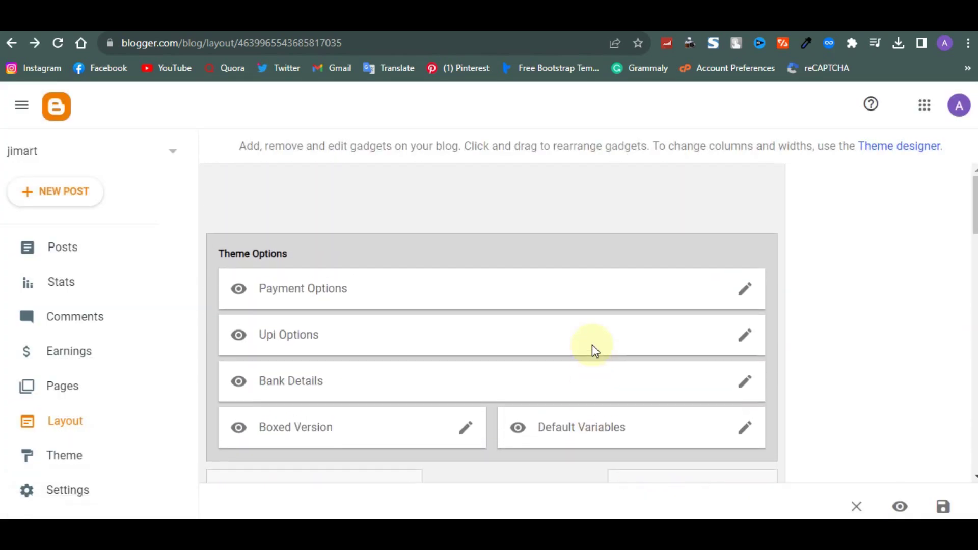
left_click(90, 248)
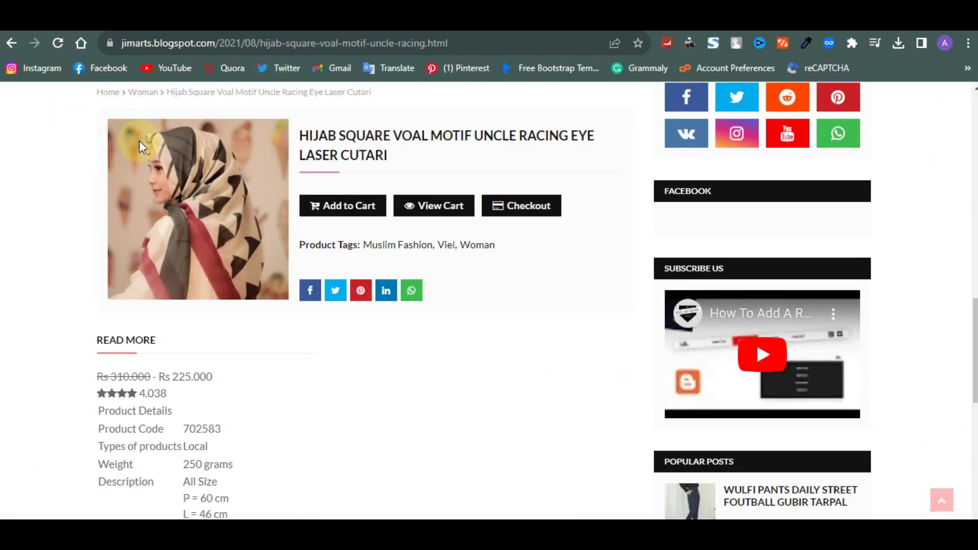
Scroll the live jimart homepage through the Latest Products From Our Store grid and back up
scroll(139, 141, "up", 5)
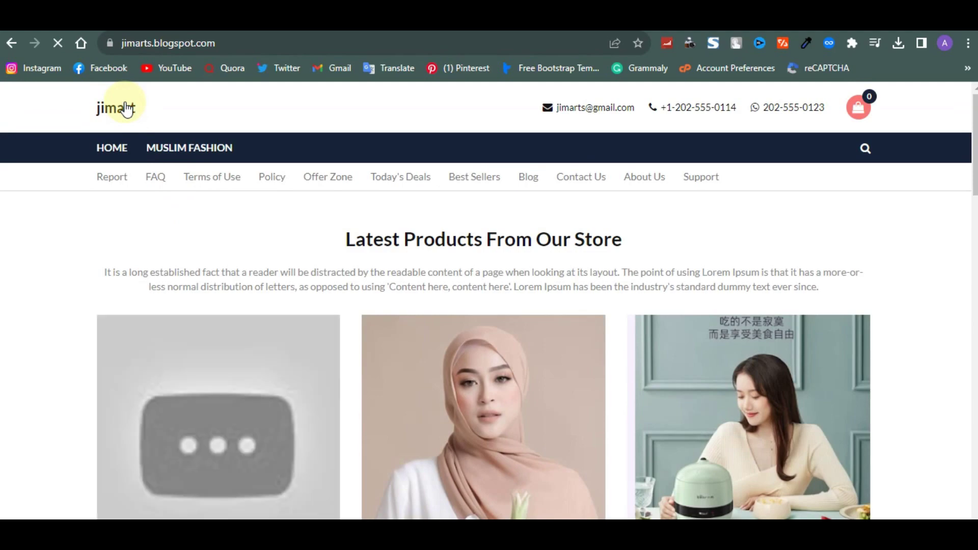
scroll(298, 261, "down", 9)
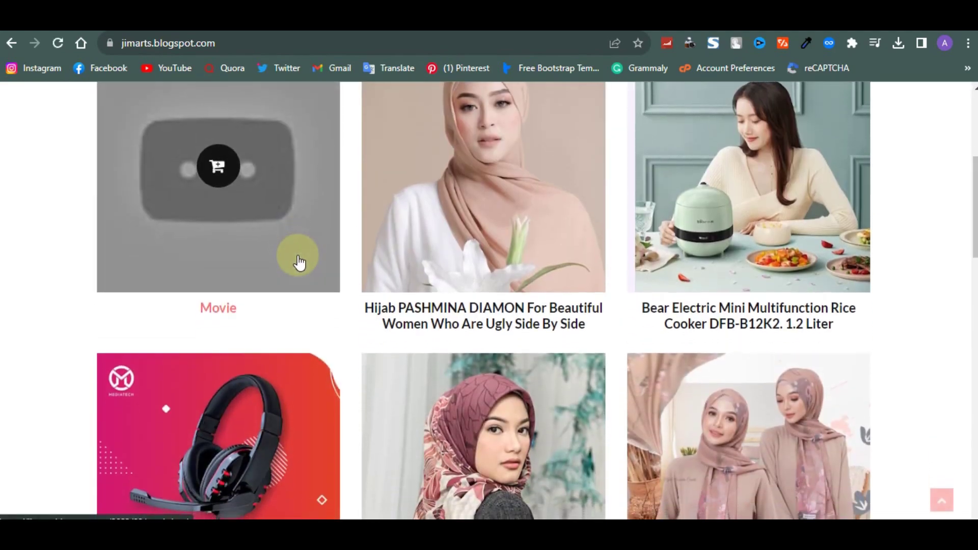
scroll(299, 261, "down", 10)
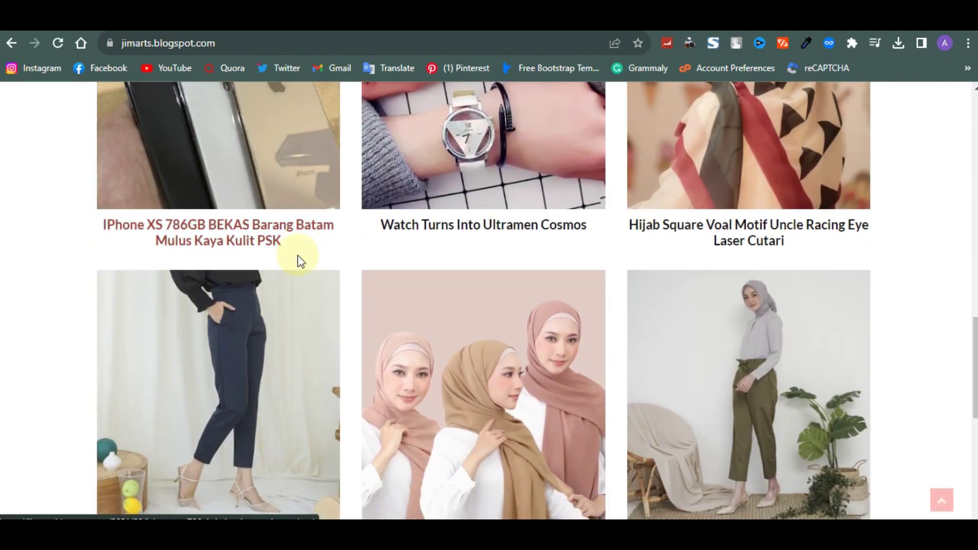
scroll(469, 277, "down", 8)
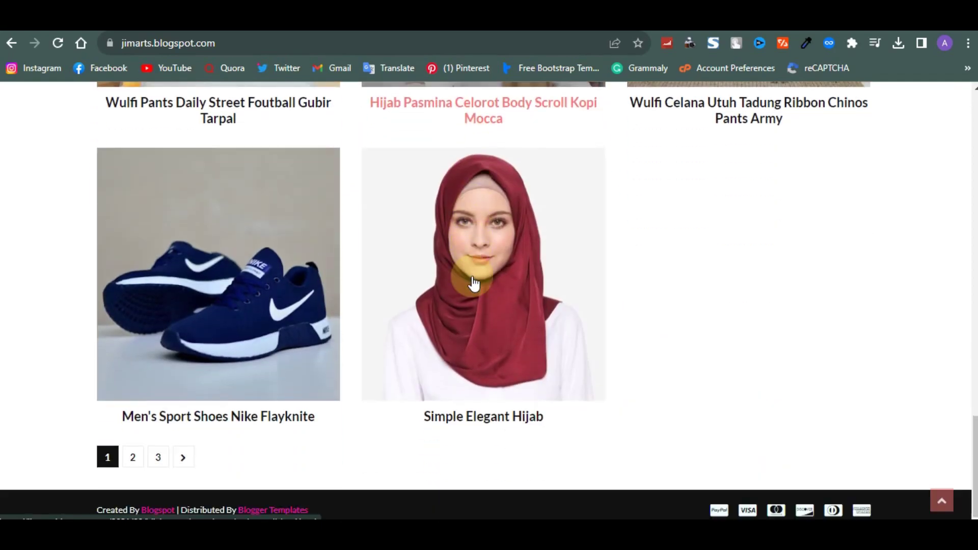
scroll(473, 281, "up", 4)
scroll(474, 280, "up", 20)
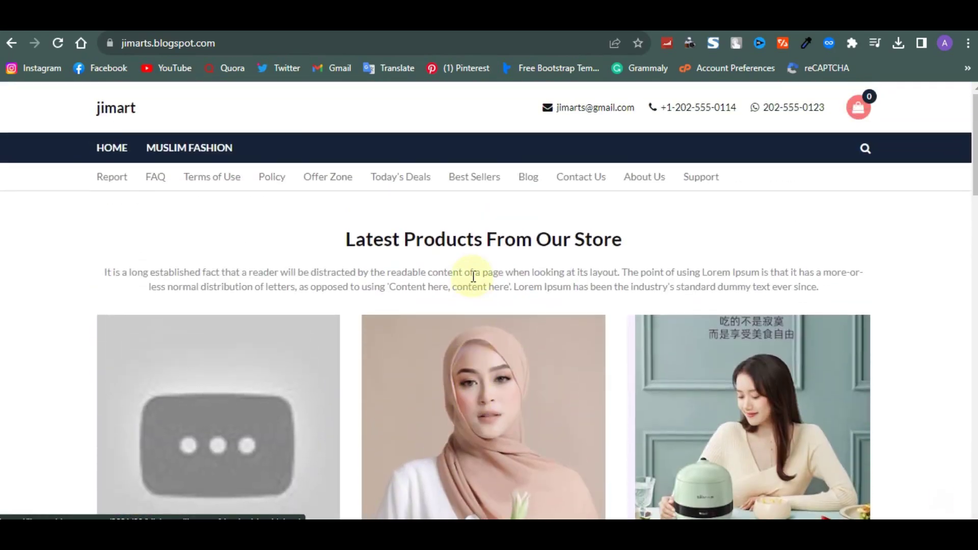